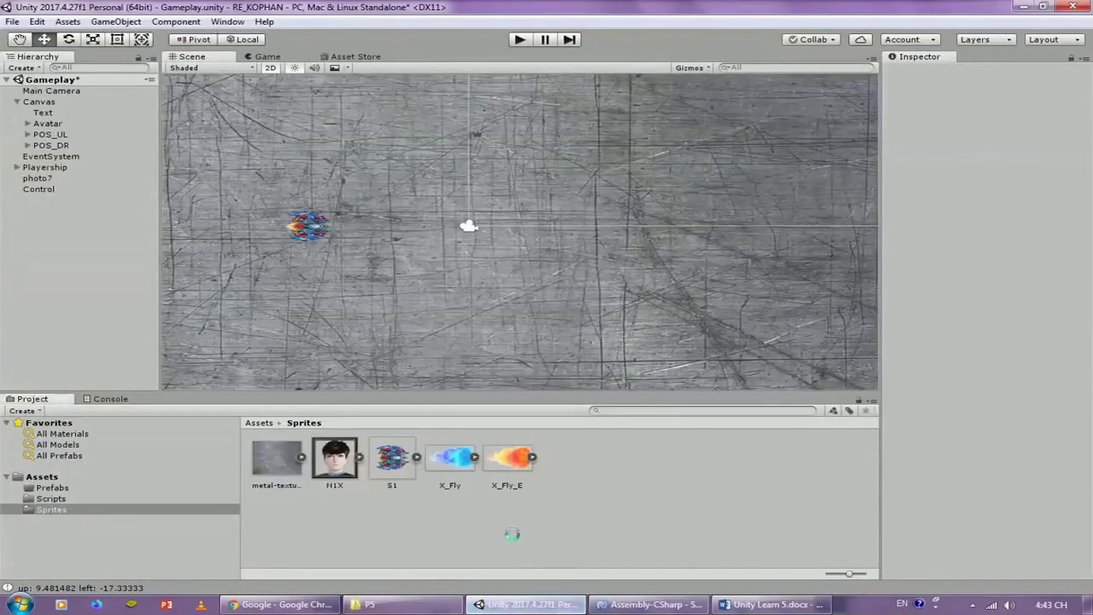
Step: Import the Enemy and energy_G sprites into Sprites and drop energy_G into the scene
{"action": "left_click_drag", "start_coordinate": [293, 110], "coordinate": [533, 543]}
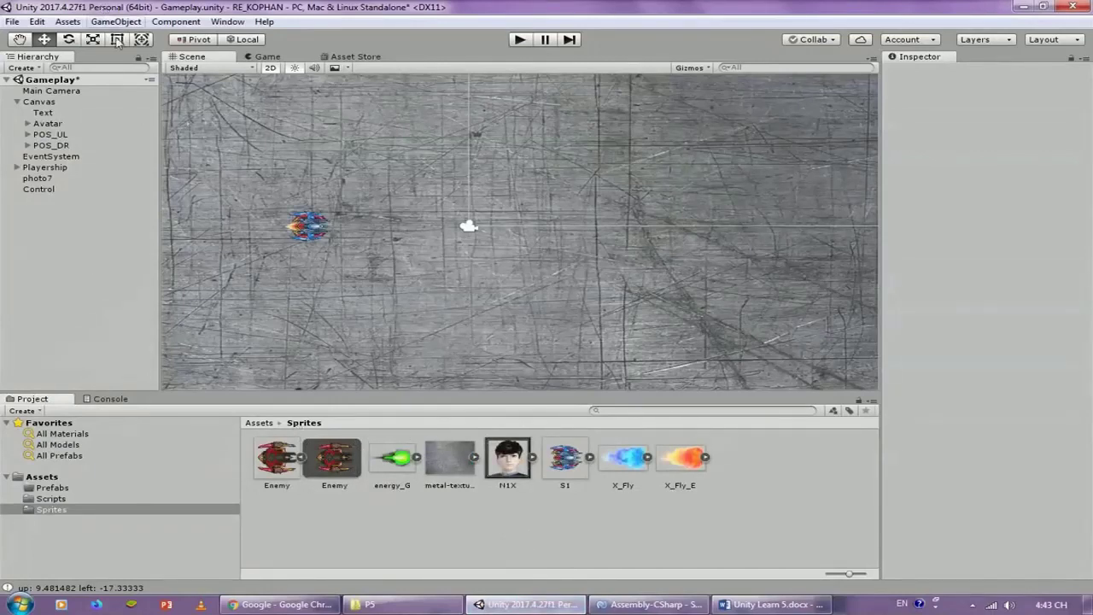
{"action": "mouse_move", "coordinate": [410, 486]}
{"action": "left_mouse_down"}
{"action": "mouse_move", "coordinate": [361, 419]}
{"action": "mouse_move", "coordinate": [109, 293]}
{"action": "mouse_move", "coordinate": [110, 271]}
{"action": "left_mouse_up"}
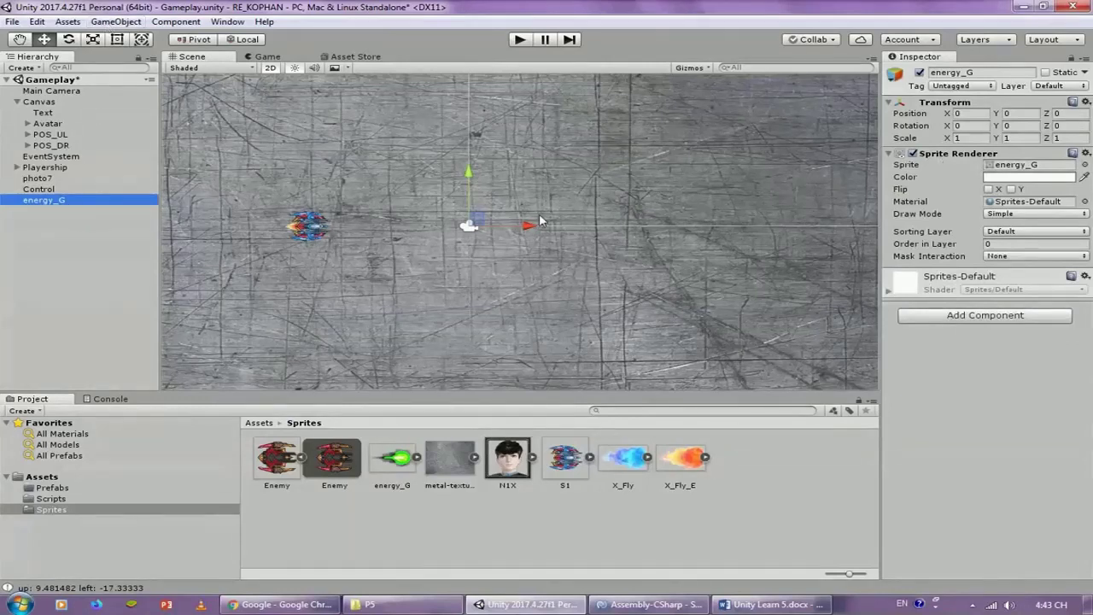
Step: Move the energy_G bullet toward the ship and set its Scale X and Y to 2
{"action": "left_click_drag", "start_coordinate": [474, 222], "coordinate": [397, 225]}
{"action": "left_click", "coordinate": [979, 135]}
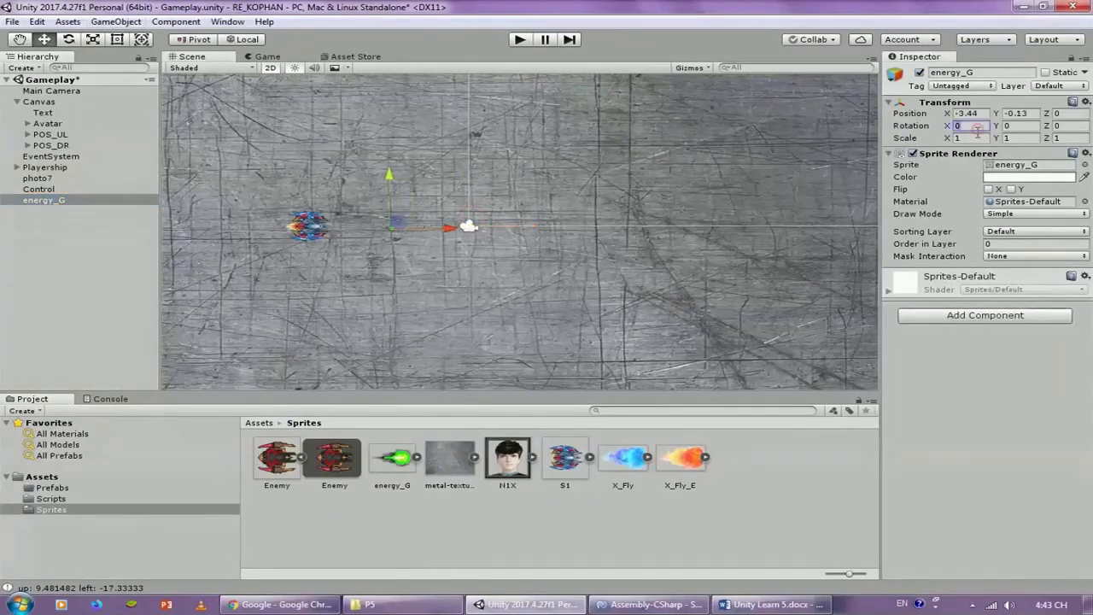
{"action": "type", "text": "2"}
{"action": "left_click", "coordinate": [1029, 137]}
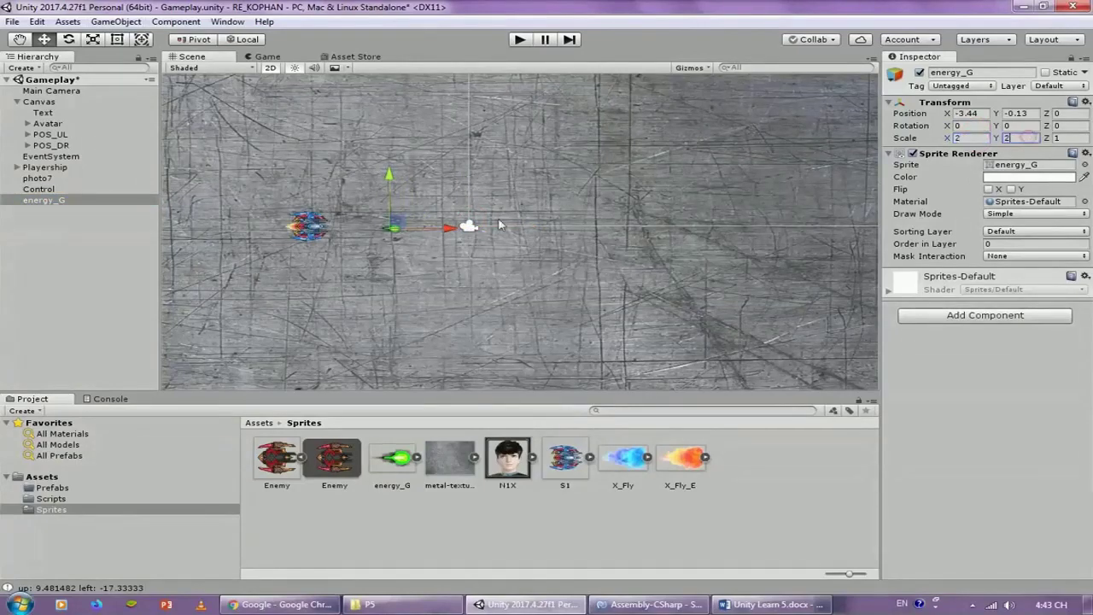
{"action": "type", "text": "2"}
Step: Position the enlarged bullet right against the ship's nose
{"action": "scroll", "coordinate": [385, 246], "scroll_direction": "up", "scroll_amount": 2}
{"action": "scroll", "coordinate": [384, 245], "scroll_direction": "up", "scroll_amount": 2}
{"action": "middle_click_drag", "start_coordinate": [384, 246], "coordinate": [614, 306]}
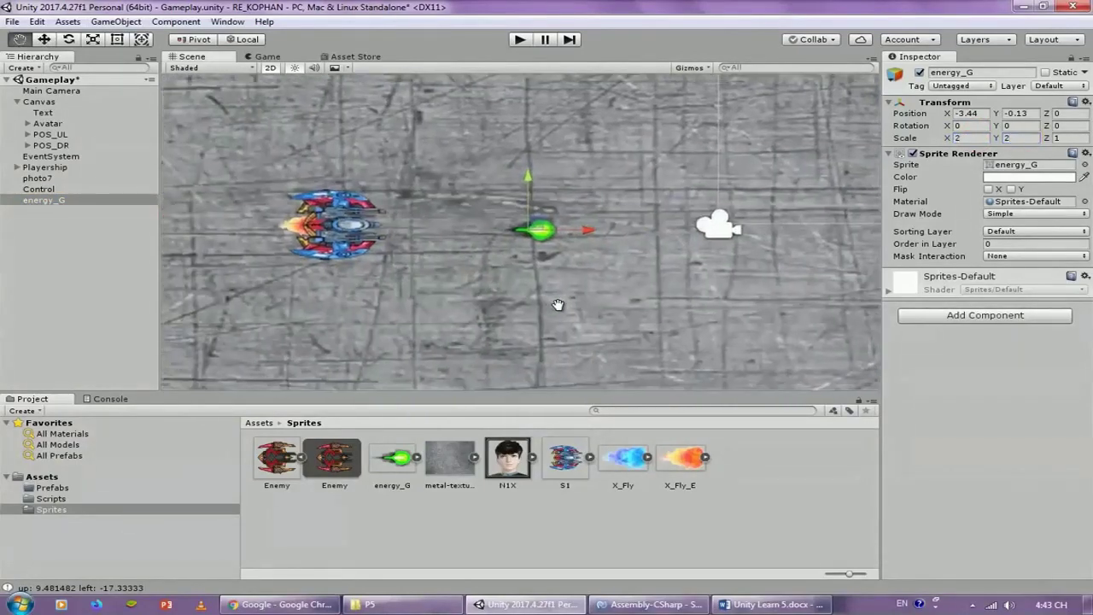
{"action": "left_click_drag", "start_coordinate": [595, 229], "coordinate": [513, 231]}
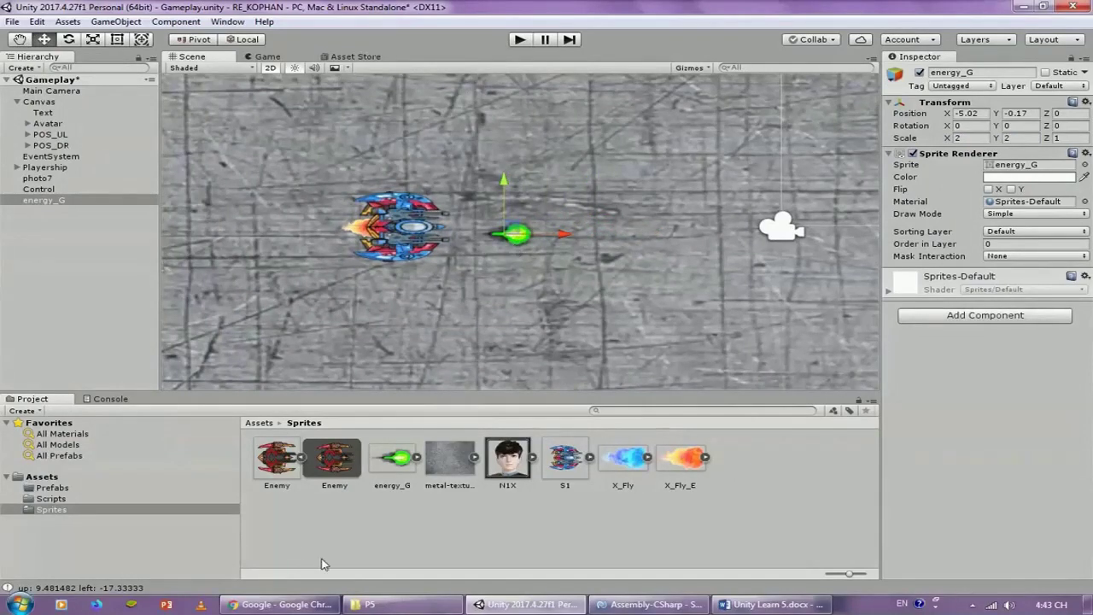
{"action": "left_click", "coordinate": [89, 487]}
{"action": "left_click", "coordinate": [85, 478]}
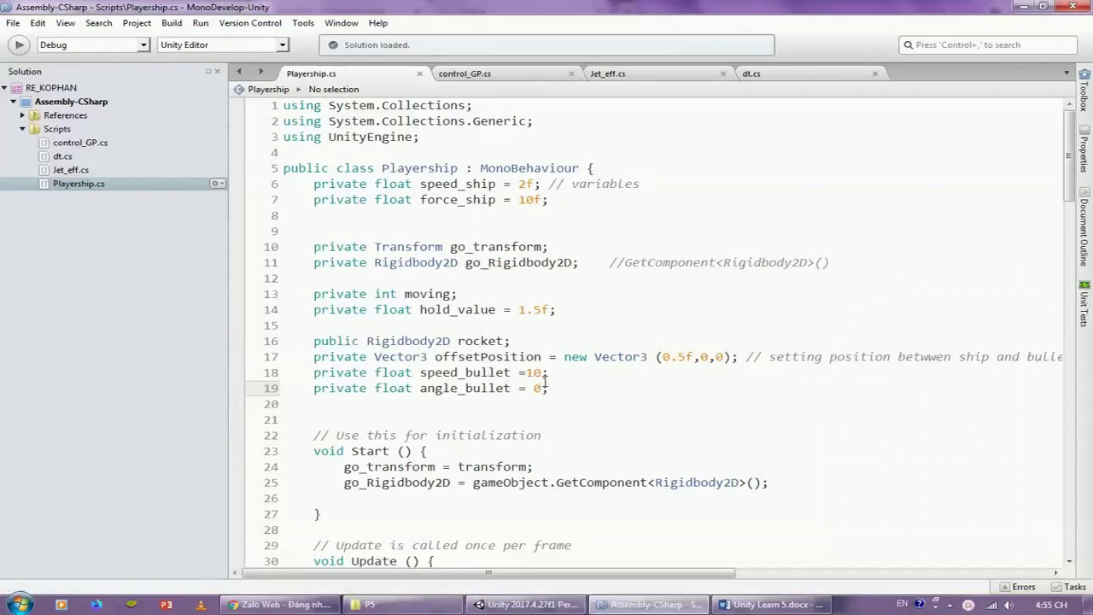
{"action": "left_click_drag", "start_coordinate": [557, 388], "coordinate": [287, 344]}
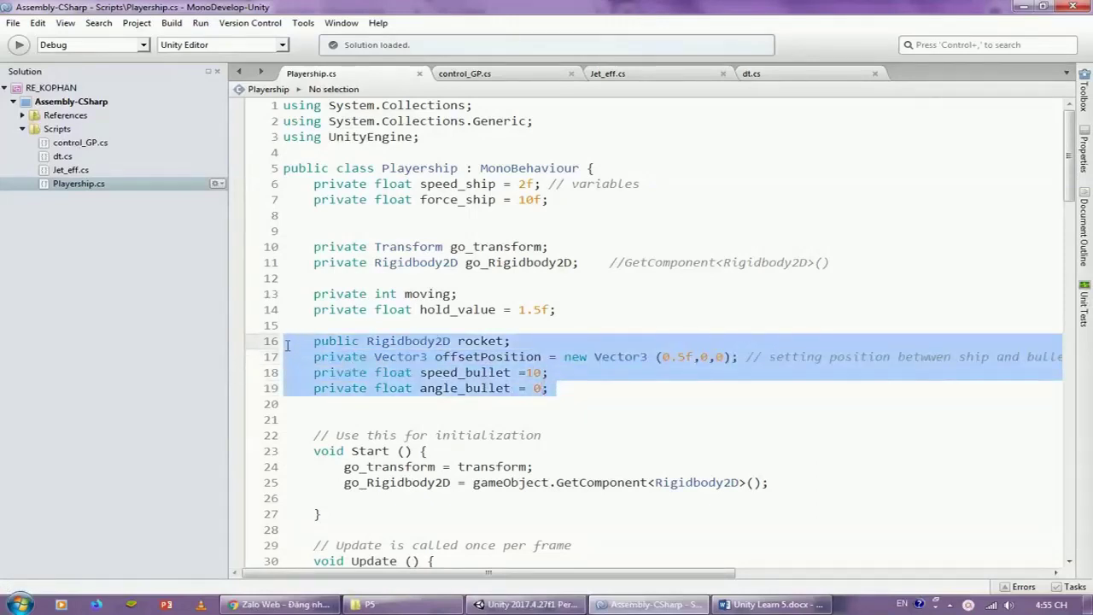
{"action": "left_click", "coordinate": [456, 341]}
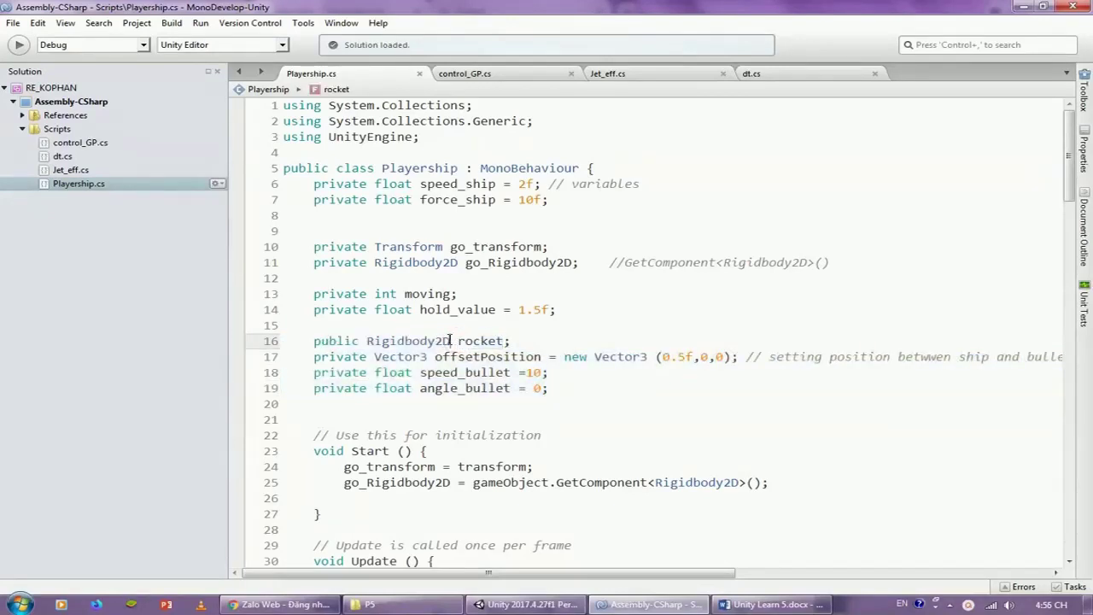
{"action": "mouse_move", "coordinate": [450, 340]}
{"action": "left_mouse_down"}
{"action": "mouse_move", "coordinate": [368, 342]}
{"action": "mouse_move", "coordinate": [428, 357]}
{"action": "left_mouse_up"}
{"action": "left_click_drag", "start_coordinate": [542, 357], "coordinate": [435, 357]}
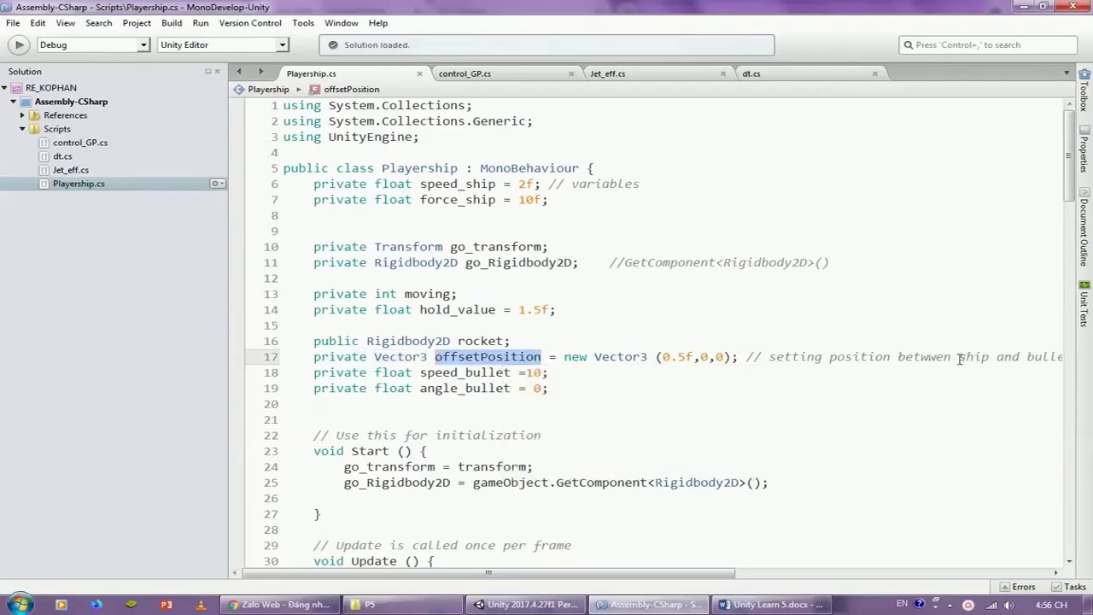
{"action": "left_click_drag", "start_coordinate": [958, 357], "coordinate": [1054, 359]}
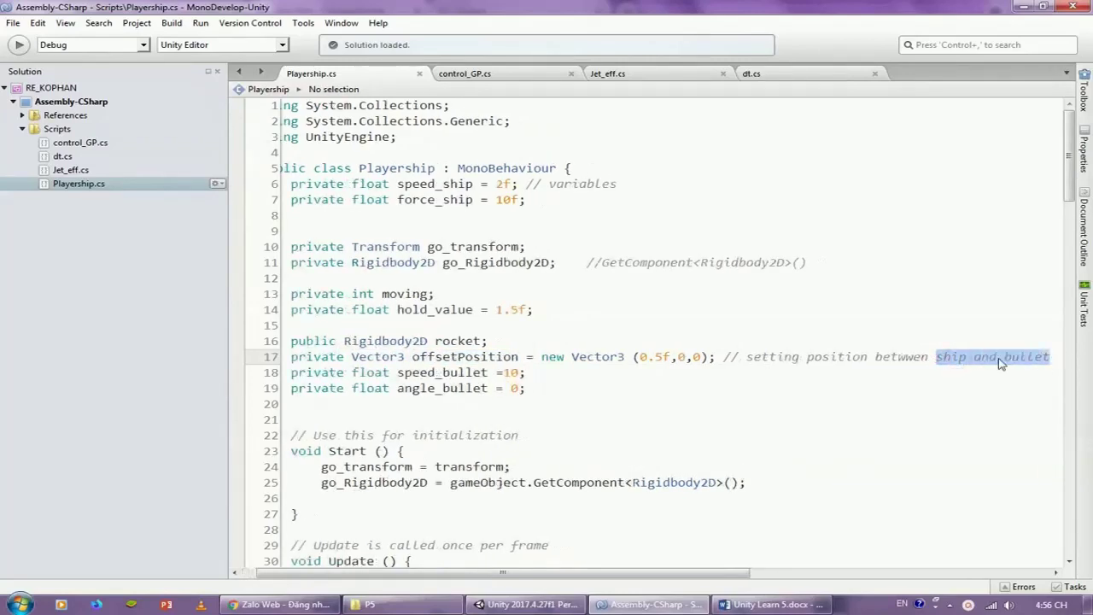
{"action": "left_click_drag", "start_coordinate": [397, 372], "coordinate": [524, 372]}
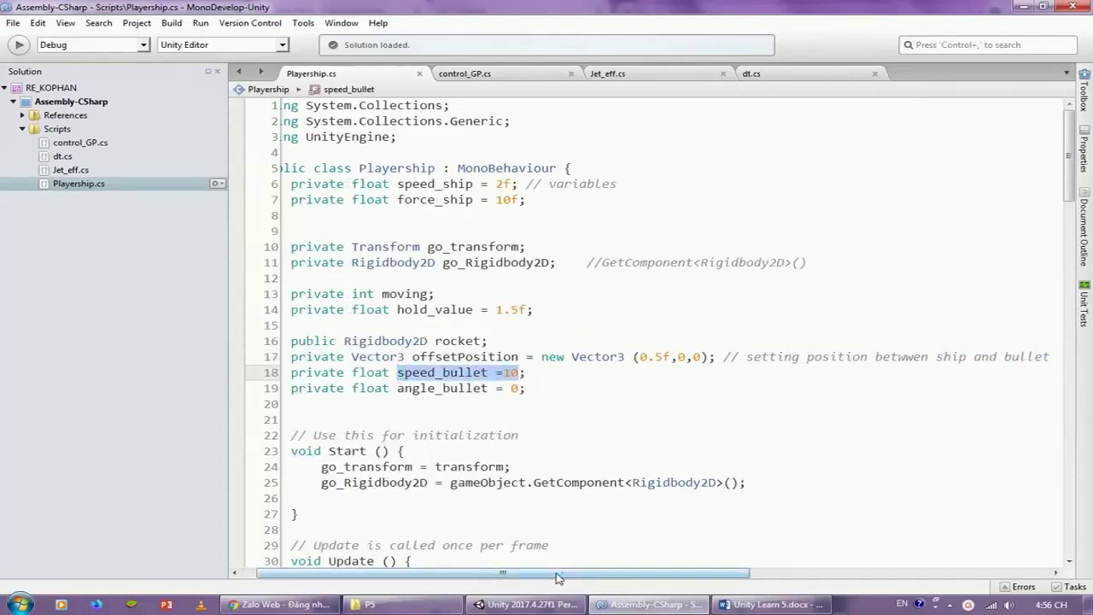
{"action": "left_click_drag", "start_coordinate": [556, 572], "coordinate": [490, 555]}
{"action": "left_click", "coordinate": [419, 388]}
{"action": "left_click_drag", "start_coordinate": [419, 388], "coordinate": [509, 389]}
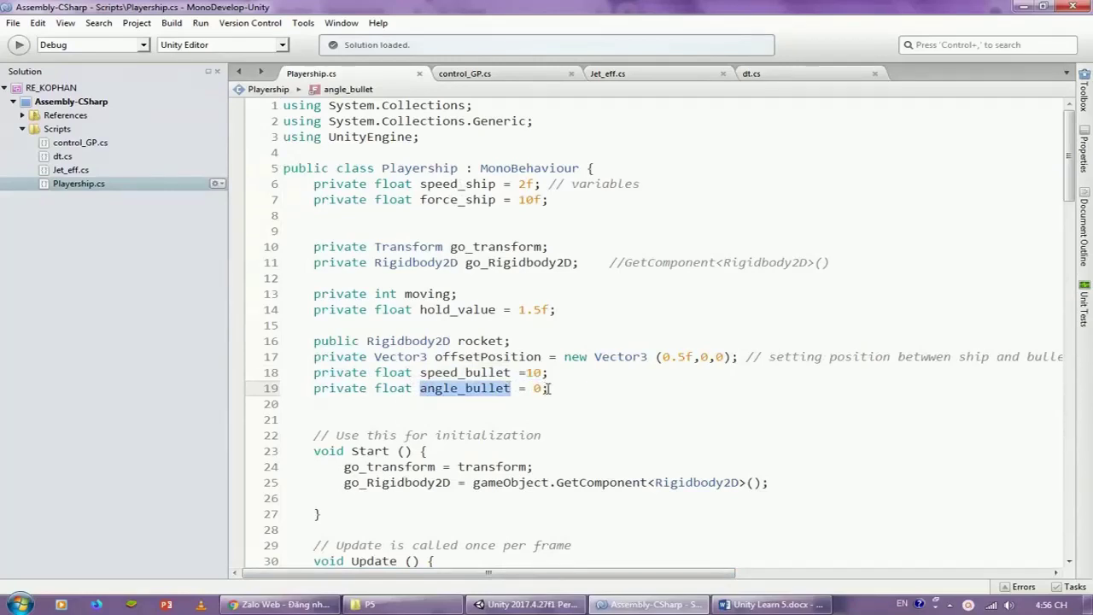
{"action": "left_click", "coordinate": [538, 389]}
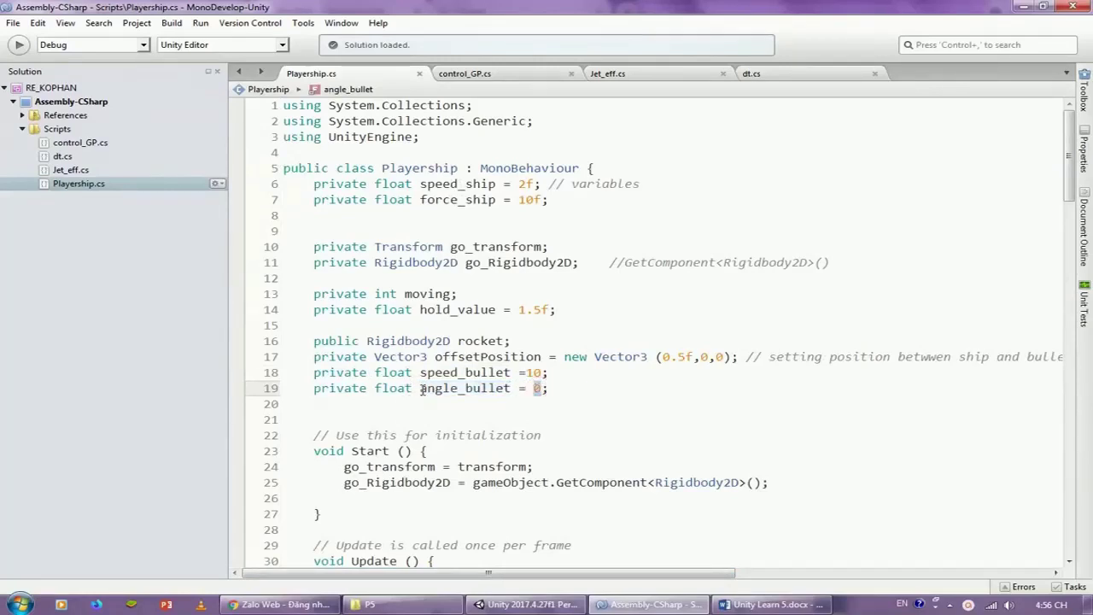
{"action": "left_click_drag", "start_coordinate": [420, 389], "coordinate": [459, 389]}
{"action": "scroll", "coordinate": [435, 392], "scroll_direction": "down", "scroll_amount": 5}
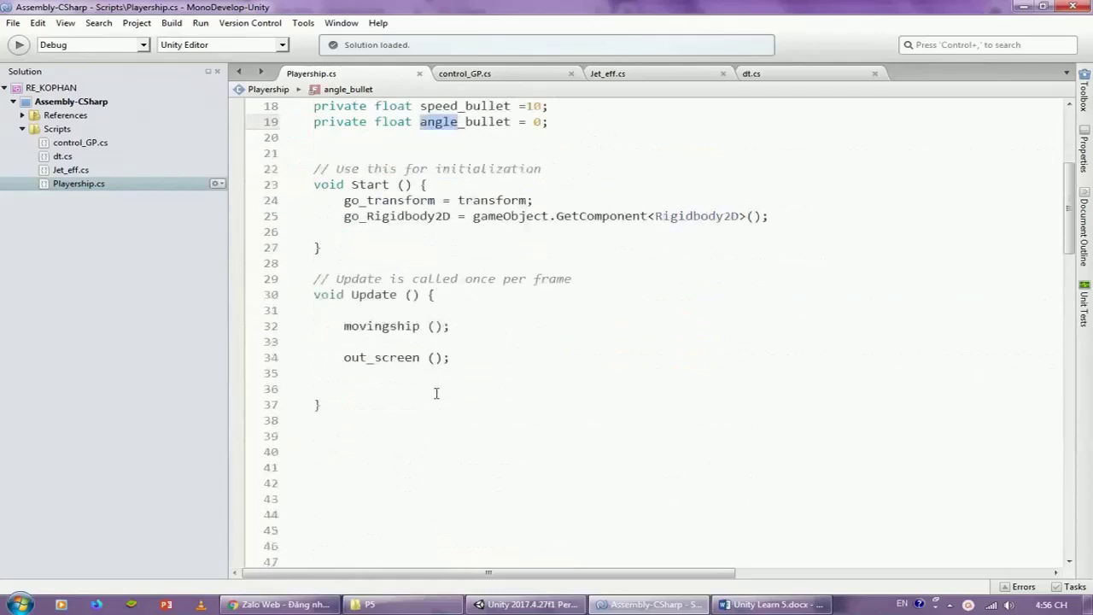
Step: Paste the shooting() method below Update and call shooting(); inside Update
{"action": "left_click", "coordinate": [346, 438]}
{"action": "key", "text": "ctrl+v"}
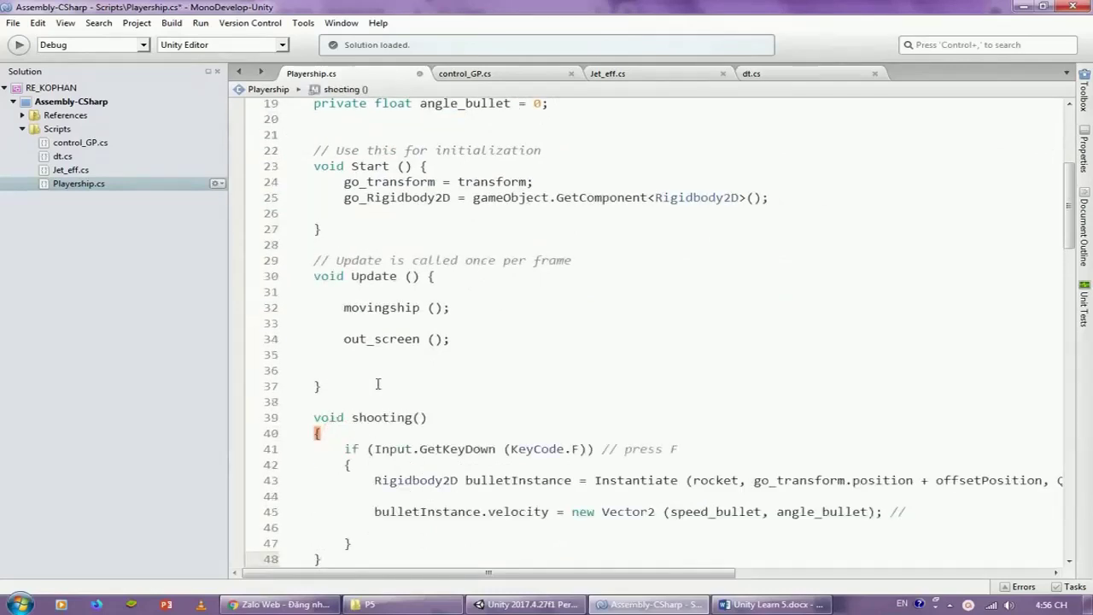
{"action": "left_click", "coordinate": [429, 416]}
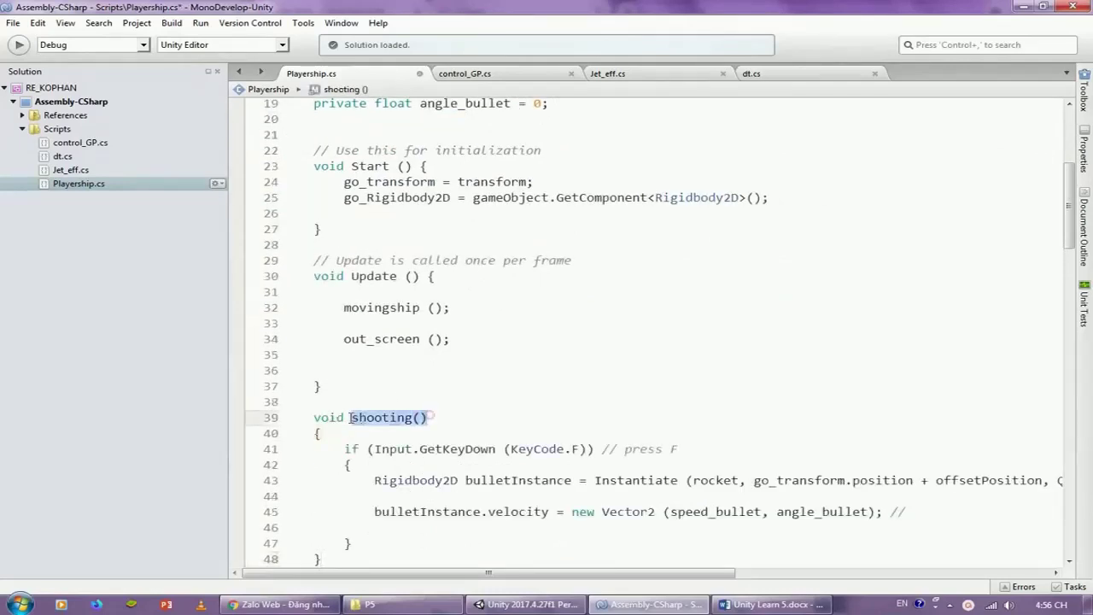
{"action": "left_click", "coordinate": [379, 369]}
{"action": "type", "text": "shooting ()"}
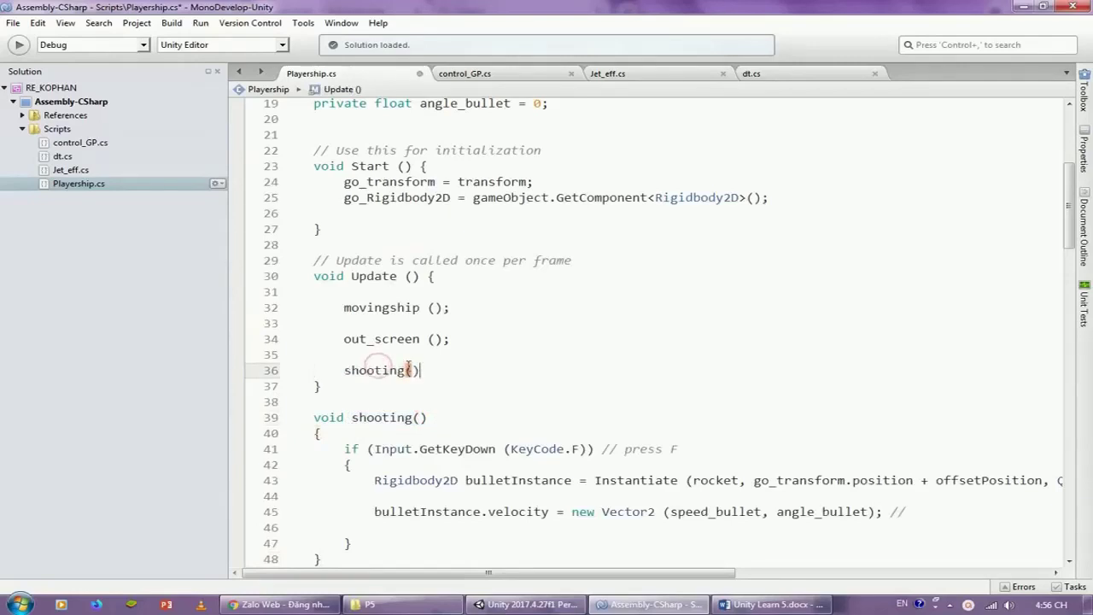
{"action": "type", "text": ";"}
Step: Review the F key check and the bulletInstance variable in shooting()
{"action": "scroll", "coordinate": [452, 376], "scroll_direction": "down", "scroll_amount": 3}
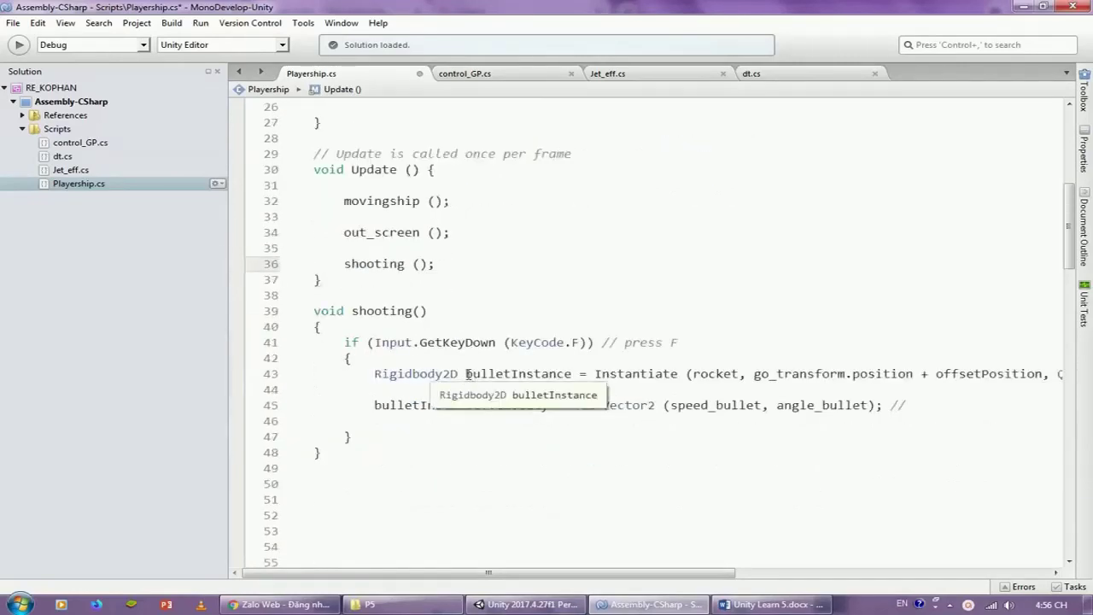
{"action": "left_click_drag", "start_coordinate": [677, 342], "coordinate": [416, 343]}
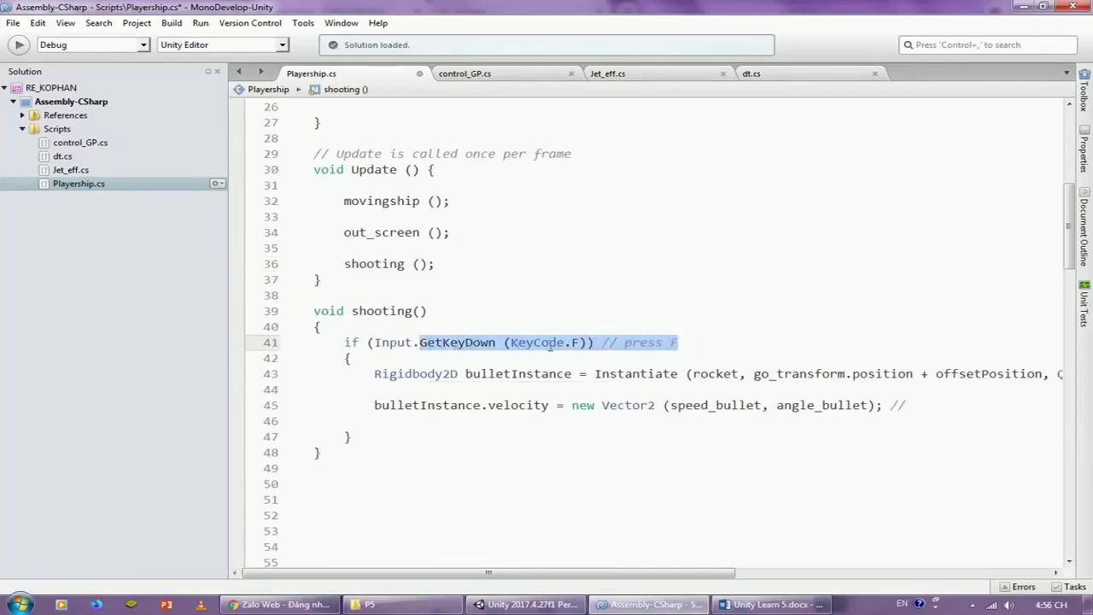
{"action": "left_click", "coordinate": [576, 341]}
{"action": "double_click", "coordinate": [576, 341]}
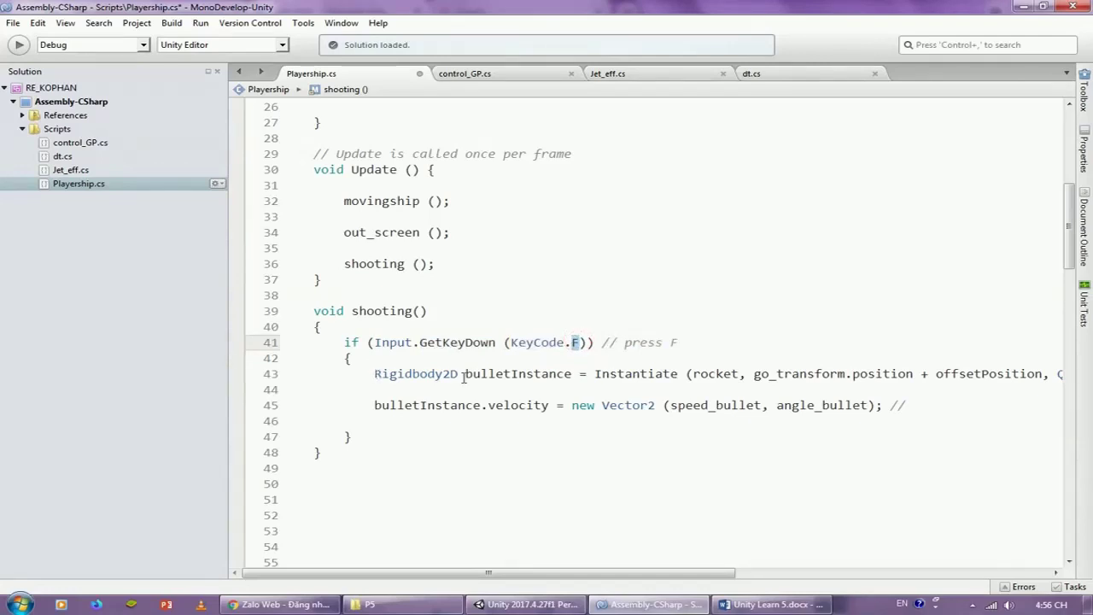
{"action": "left_click_drag", "start_coordinate": [572, 375], "coordinate": [466, 373]}
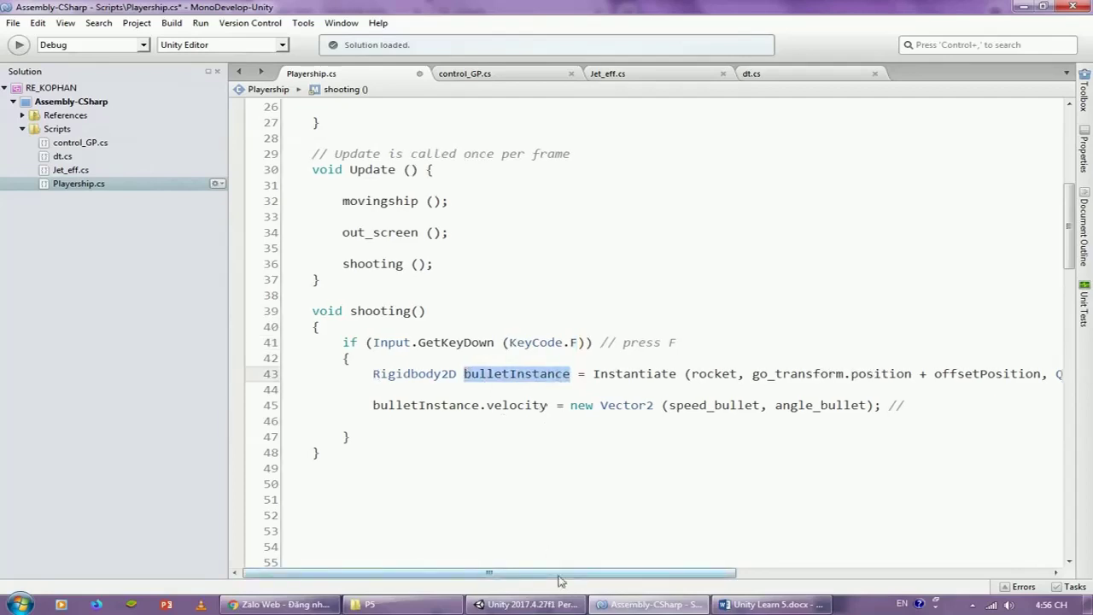
Step: Review the spawn call using rocket, the ship's position and offsetPosition
{"action": "scroll", "coordinate": [563, 529], "scroll_direction": "right", "scroll_amount": 3}
{"action": "left_click_drag", "start_coordinate": [608, 374], "coordinate": [565, 374]}
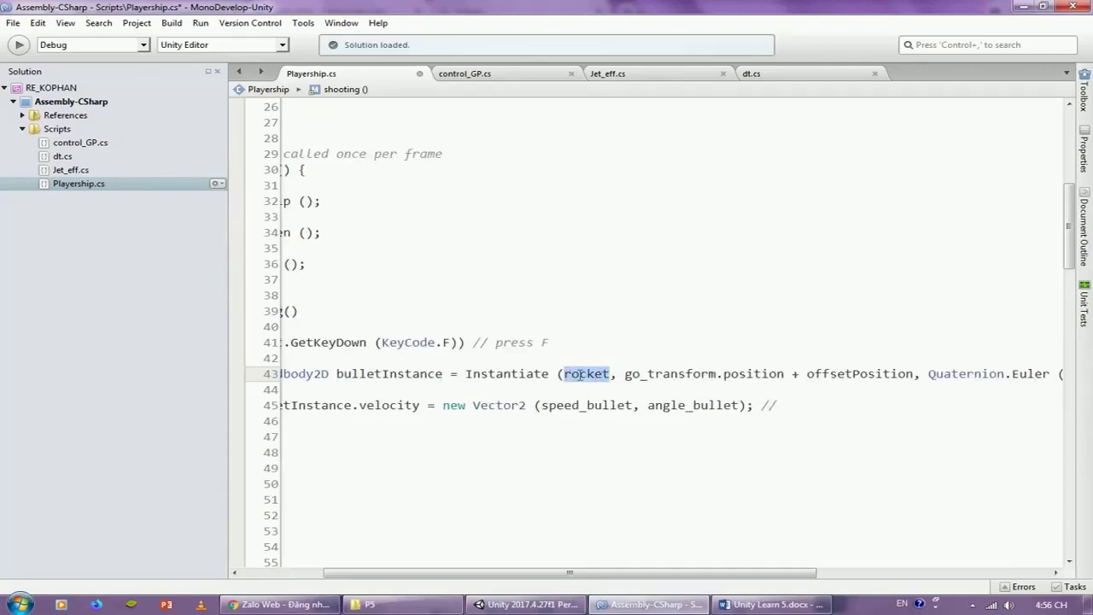
{"action": "left_click_drag", "start_coordinate": [625, 374], "coordinate": [786, 374]}
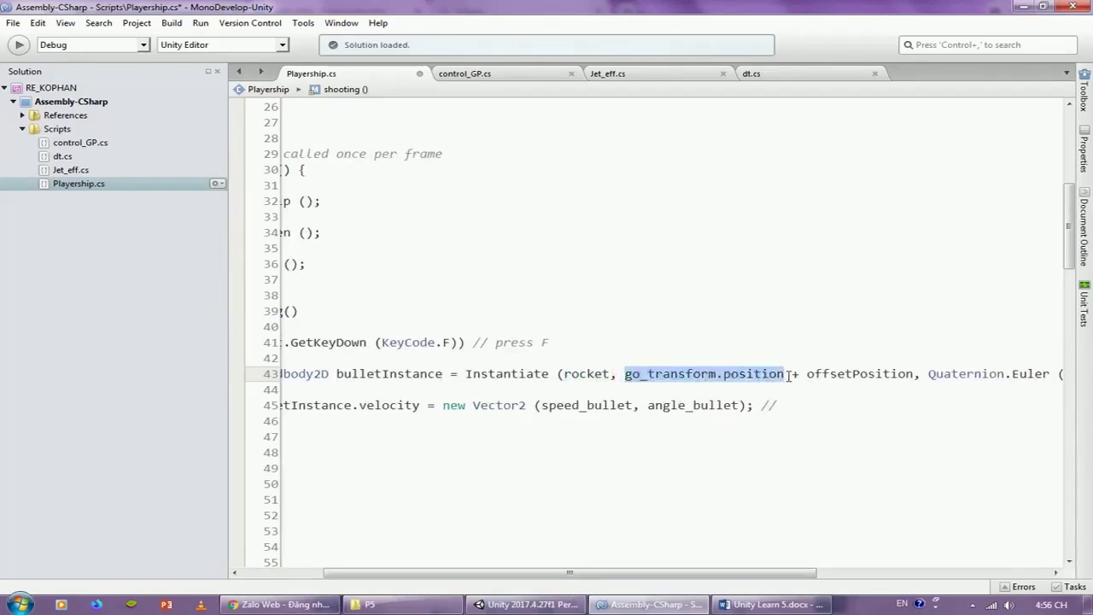
{"action": "left_click_drag", "start_coordinate": [806, 374], "coordinate": [915, 374]}
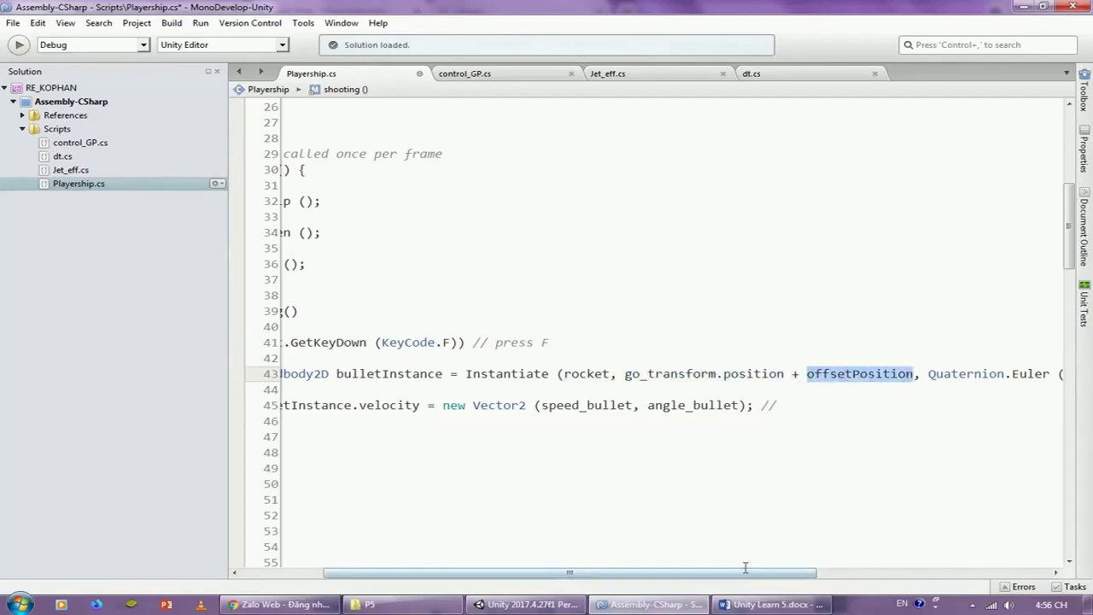
{"action": "left_click_drag", "start_coordinate": [751, 572], "coordinate": [966, 571]}
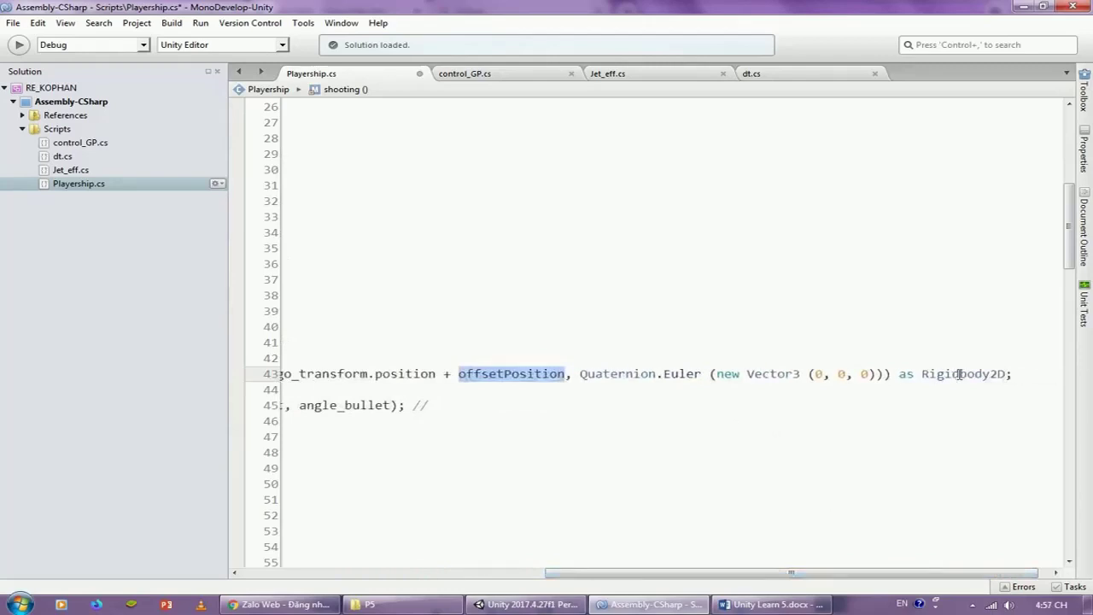
{"action": "left_click_drag", "start_coordinate": [859, 572], "coordinate": [565, 571]}
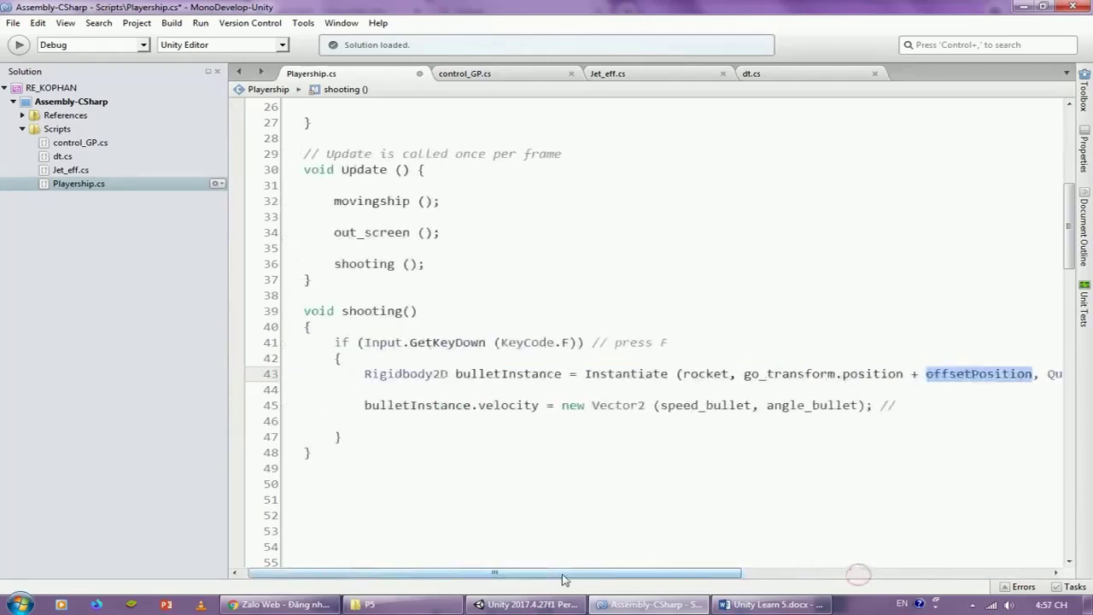
Step: Review the bullet velocity assignment using speed_bullet and angle_bullet
{"action": "left_click_drag", "start_coordinate": [365, 405], "coordinate": [538, 405]}
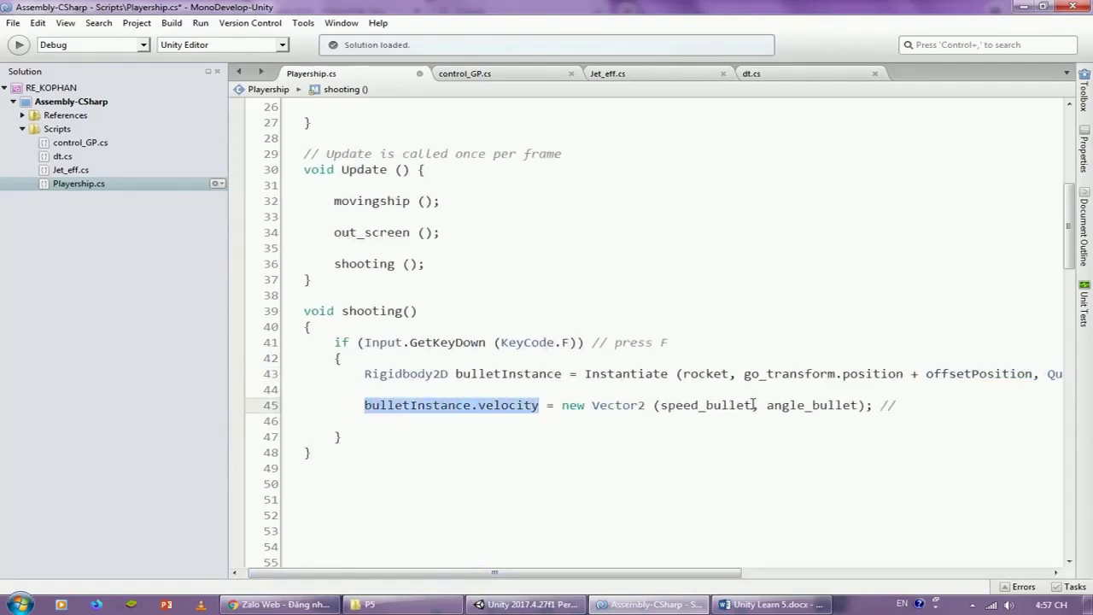
{"action": "left_click_drag", "start_coordinate": [754, 405], "coordinate": [663, 405]}
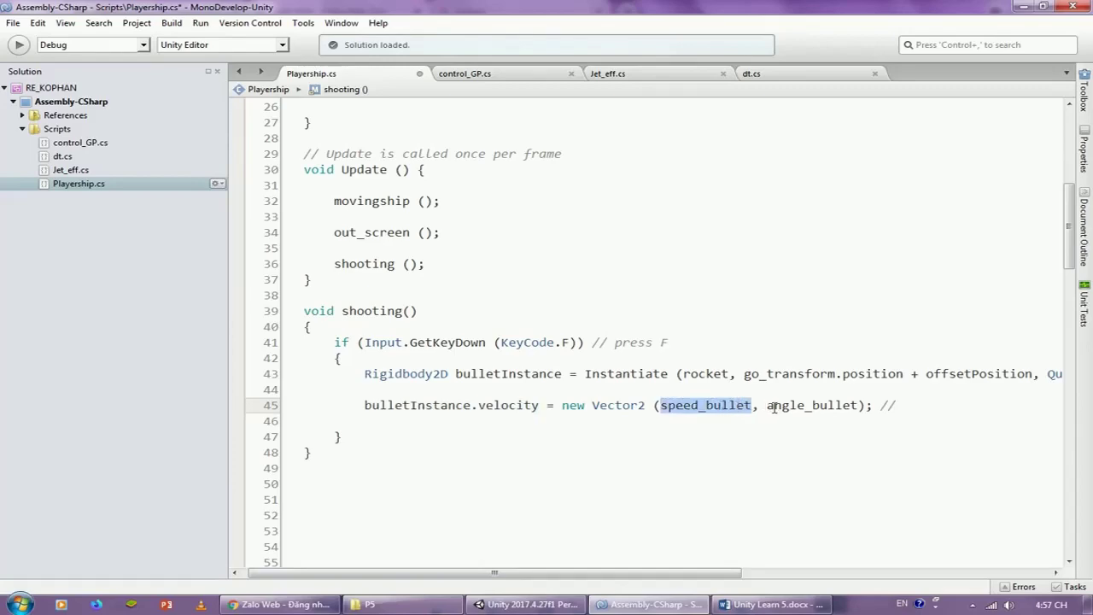
{"action": "left_click_drag", "start_coordinate": [767, 404], "coordinate": [856, 404]}
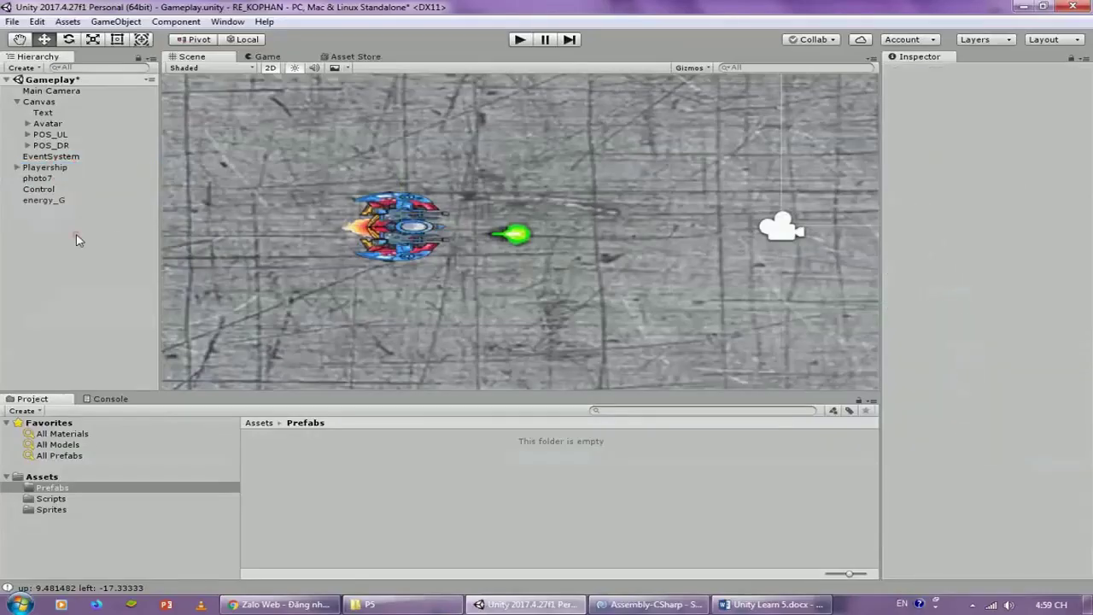
Step: Add a Rigidbody 2D to the energy_G bullet
{"action": "left_click", "coordinate": [44, 168]}
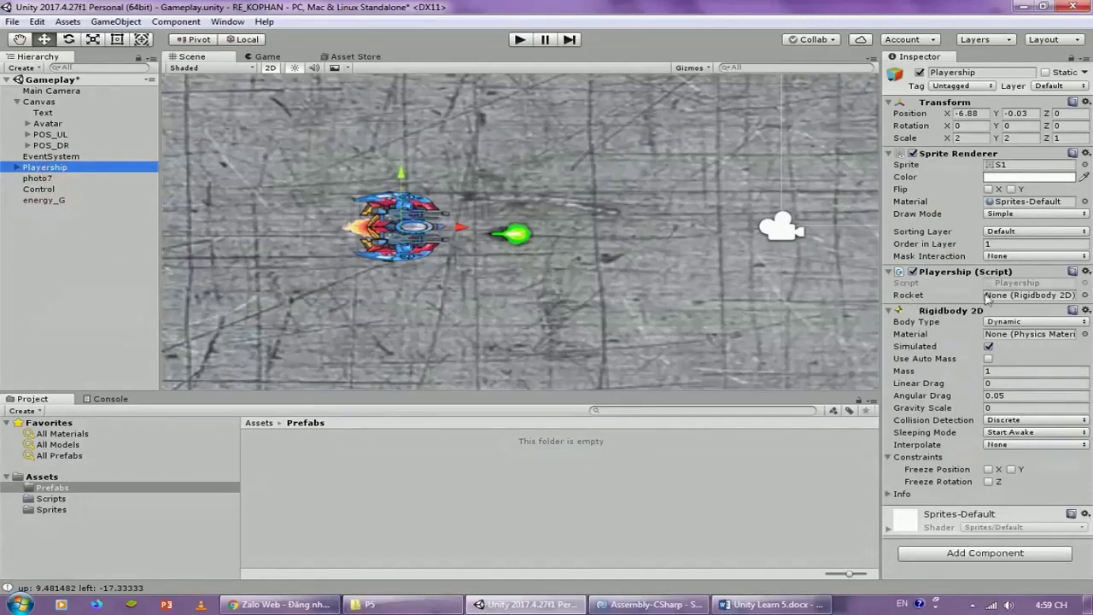
{"action": "left_click", "coordinate": [47, 202]}
{"action": "left_click", "coordinate": [945, 329]}
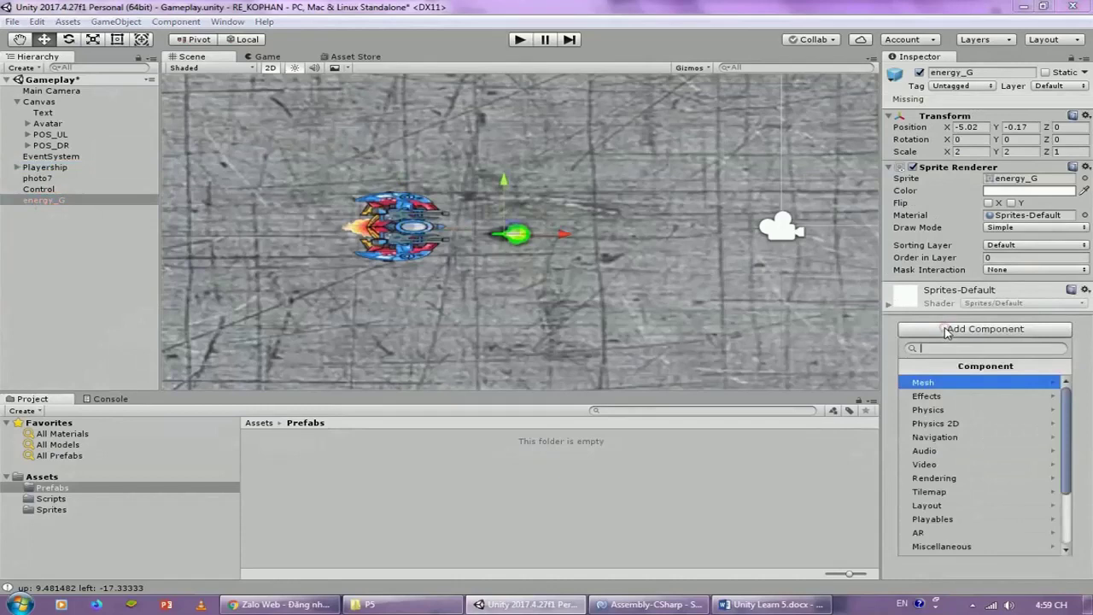
{"action": "left_click", "coordinate": [976, 422]}
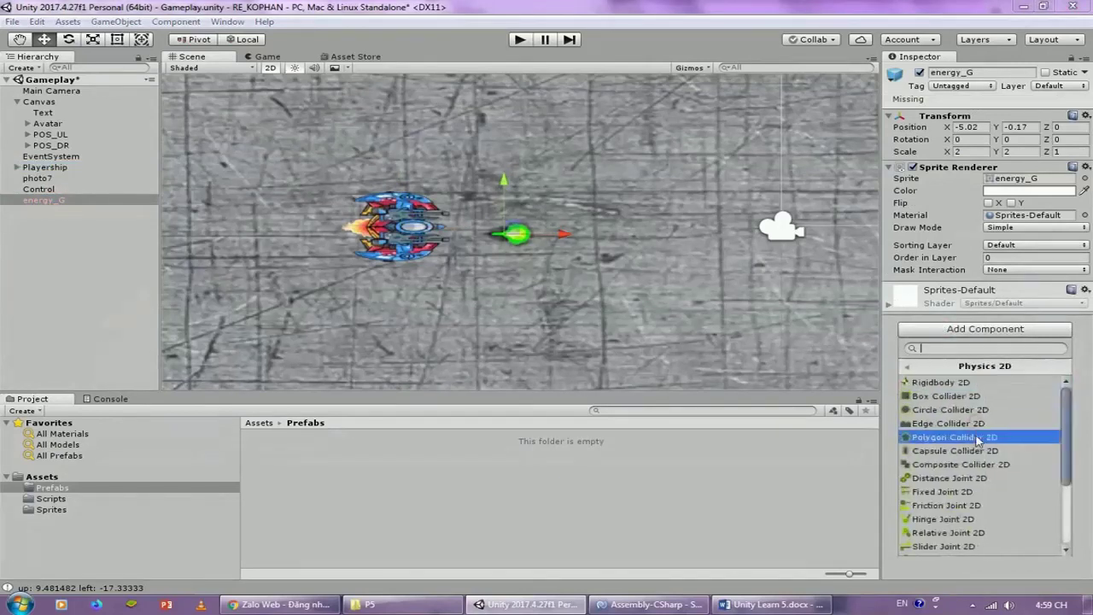
{"action": "left_click", "coordinate": [963, 385]}
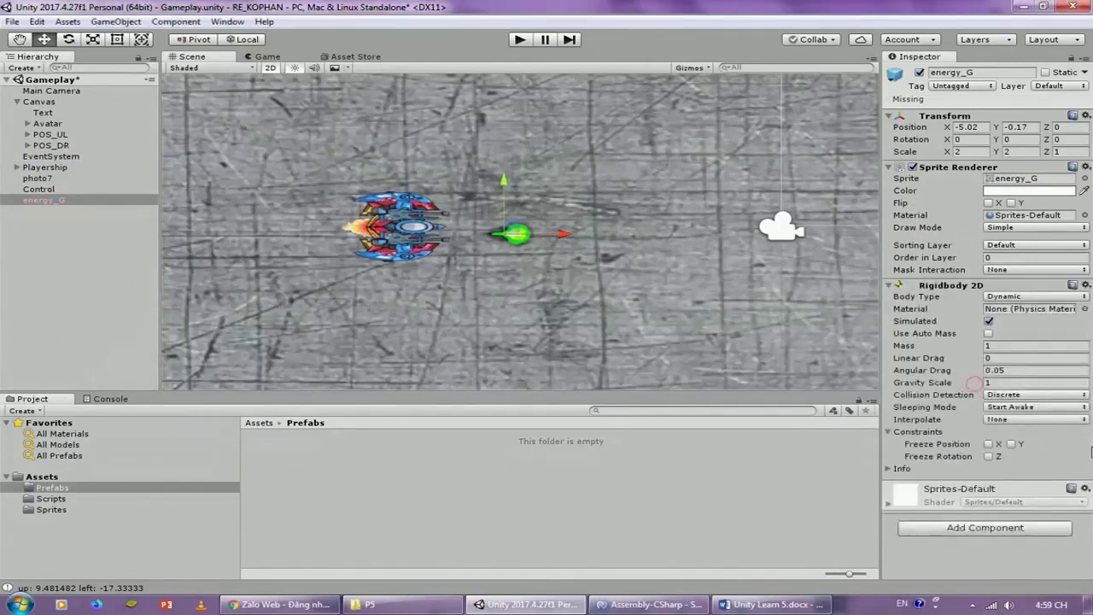
Step: Add a Box Collider 2D to the bullet and shrink it to fit the green ball
{"action": "left_click", "coordinate": [984, 529]}
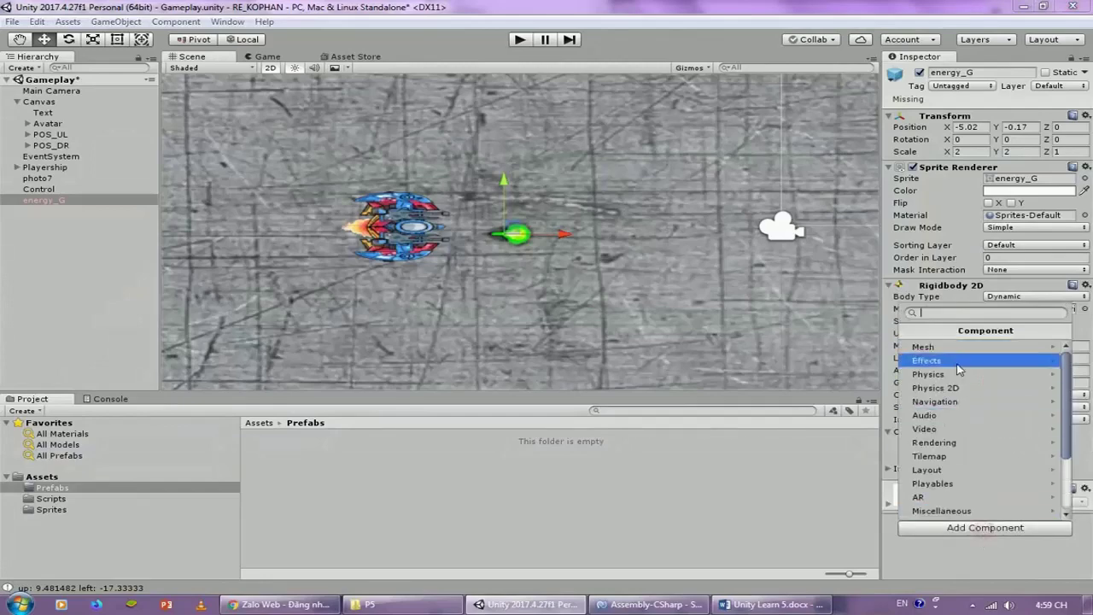
{"action": "type", "text": "bo"}
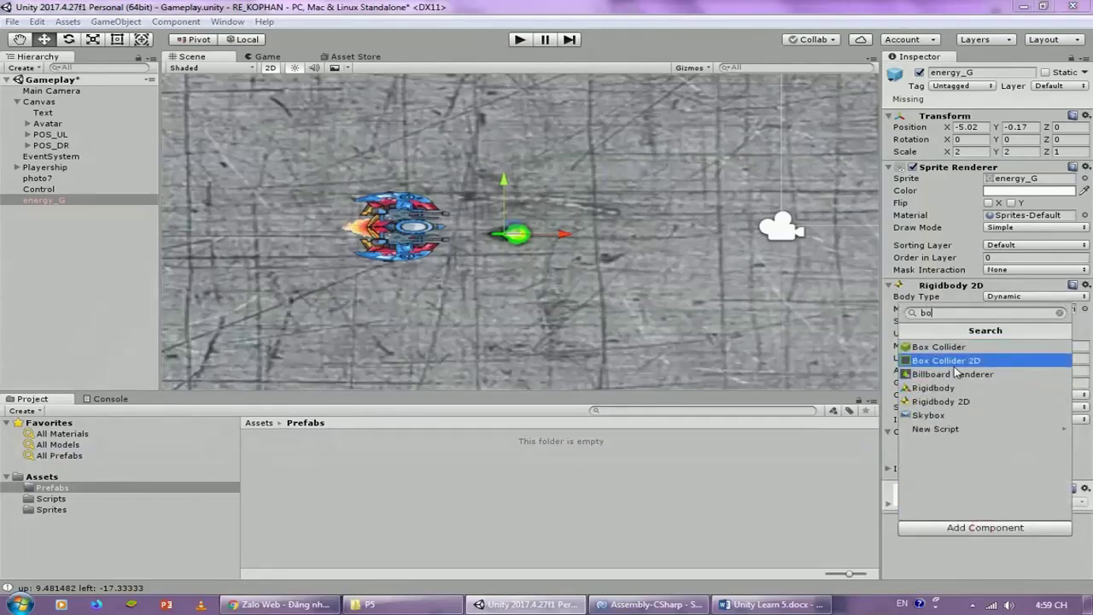
{"action": "left_click", "coordinate": [955, 361]}
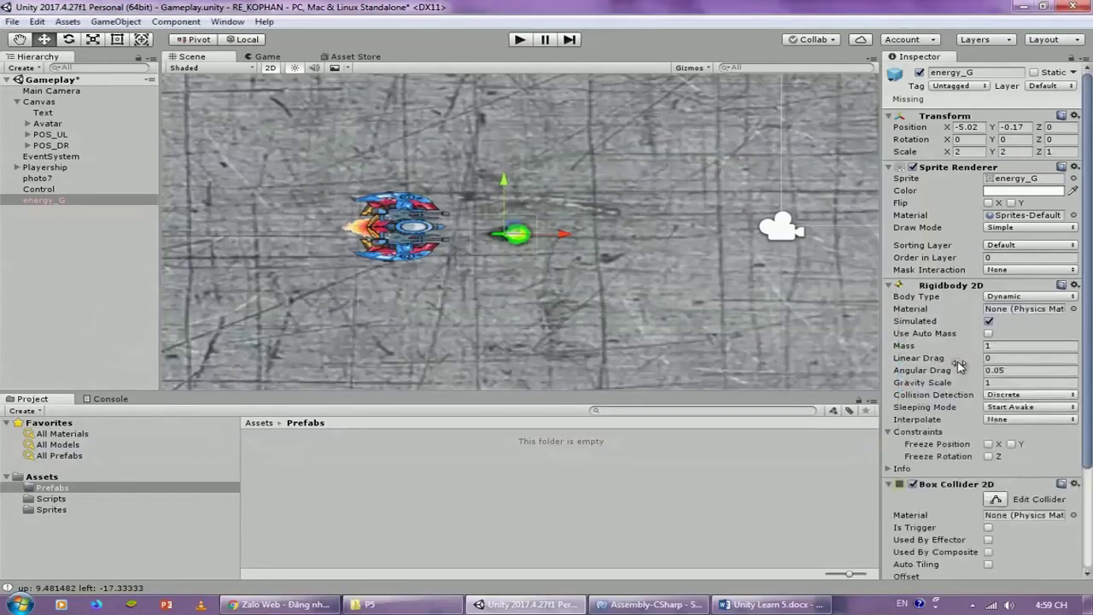
{"action": "left_click", "coordinate": [474, 252]}
{"action": "left_click", "coordinate": [515, 235]}
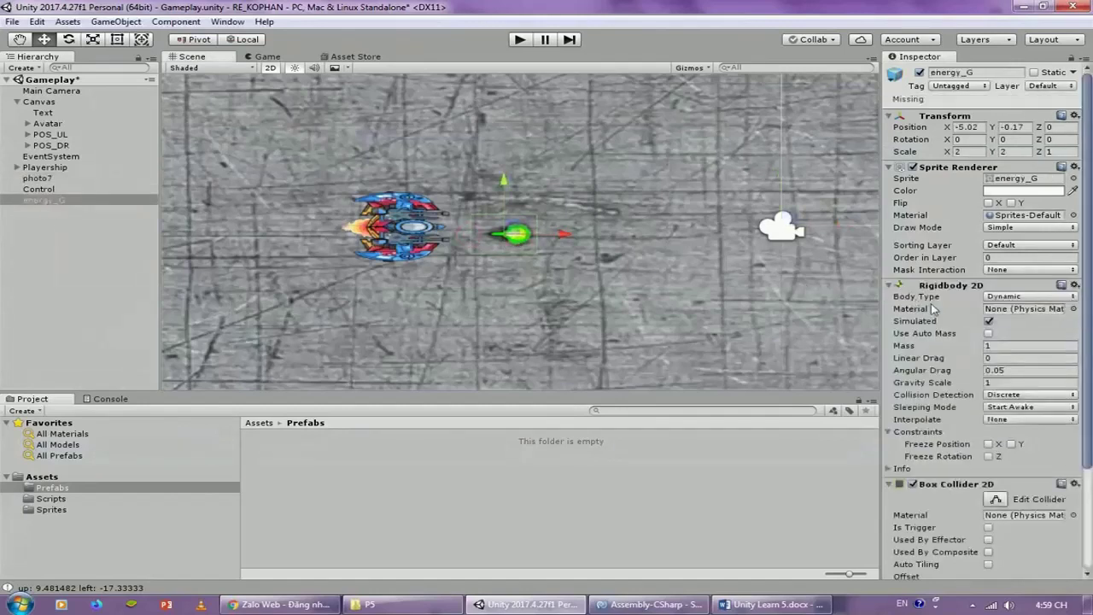
{"action": "left_click", "coordinate": [997, 499]}
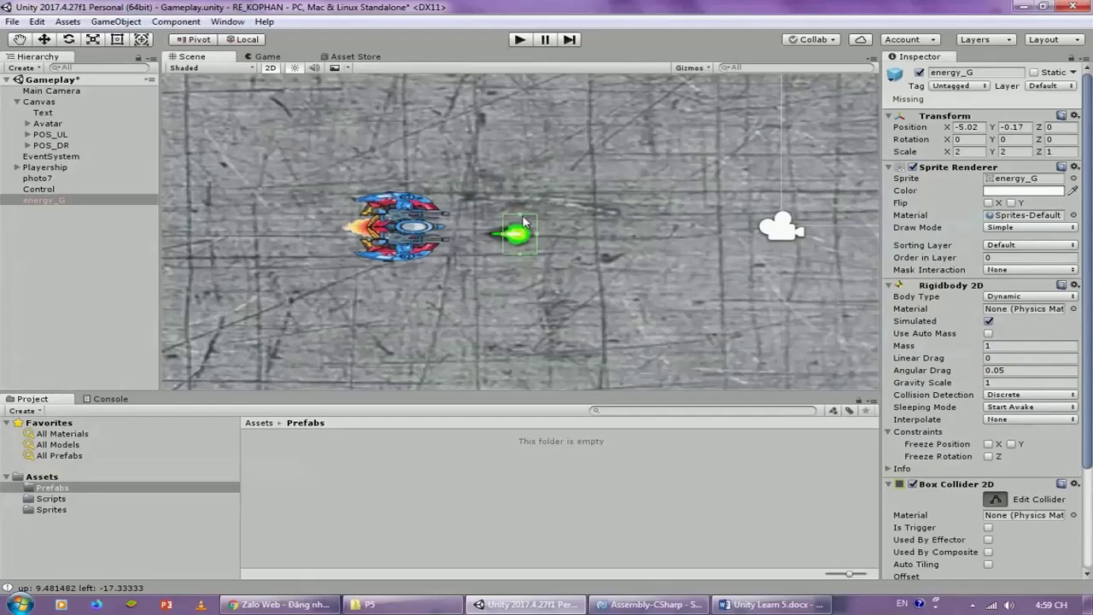
{"action": "left_click_drag", "start_coordinate": [521, 218], "coordinate": [529, 243]}
Step: Pan the scene to free space on the right and show the Sprites folder
{"action": "scroll", "coordinate": [1088, 433], "scroll_direction": "down", "scroll_amount": 3}
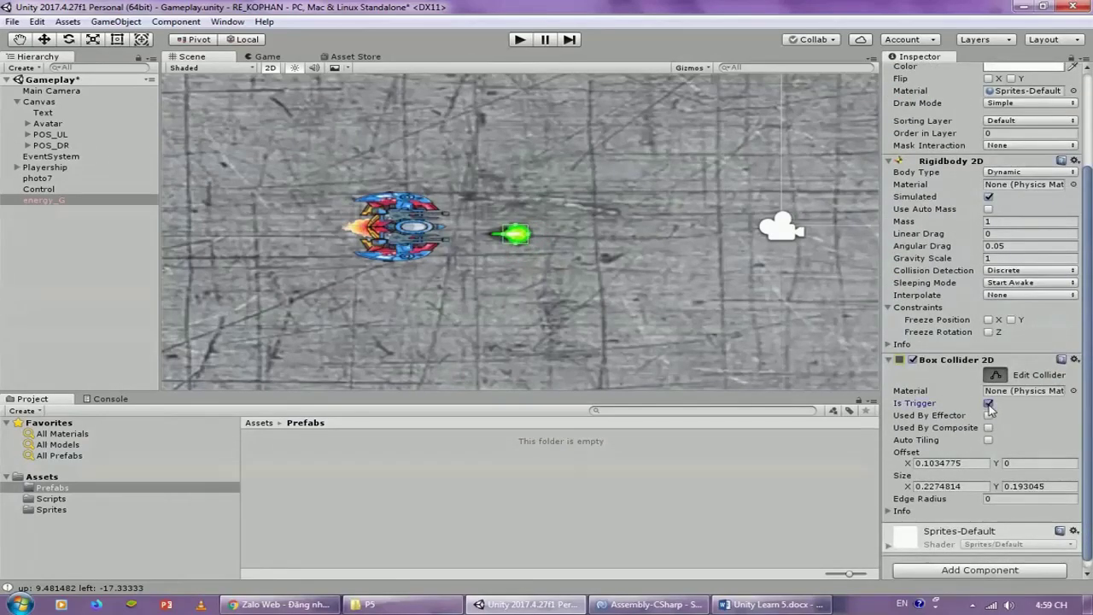
{"action": "scroll", "coordinate": [646, 292], "scroll_direction": "down", "scroll_amount": 1}
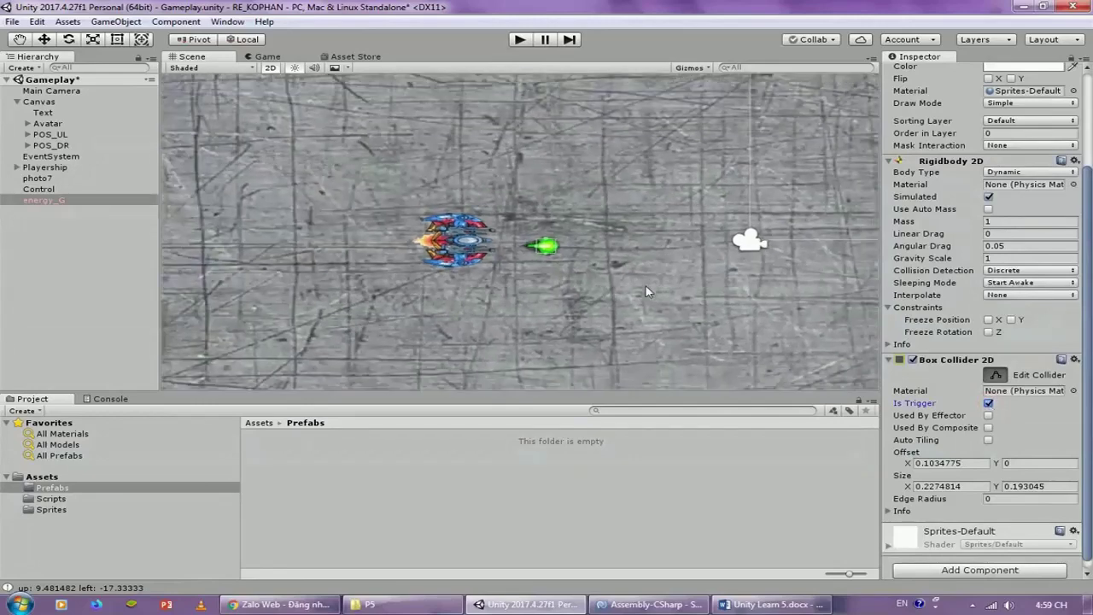
{"action": "middle_click_drag", "start_coordinate": [681, 277], "coordinate": [420, 269]}
{"action": "middle_click_drag", "start_coordinate": [544, 263], "coordinate": [504, 248]}
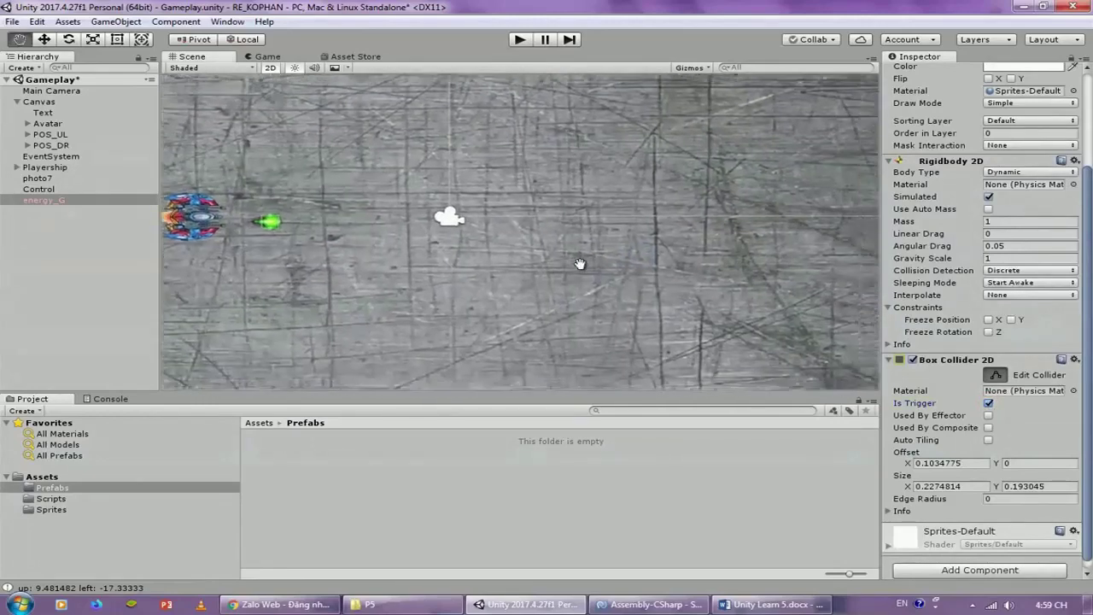
{"action": "scroll", "coordinate": [558, 264], "scroll_direction": "down", "scroll_amount": 1}
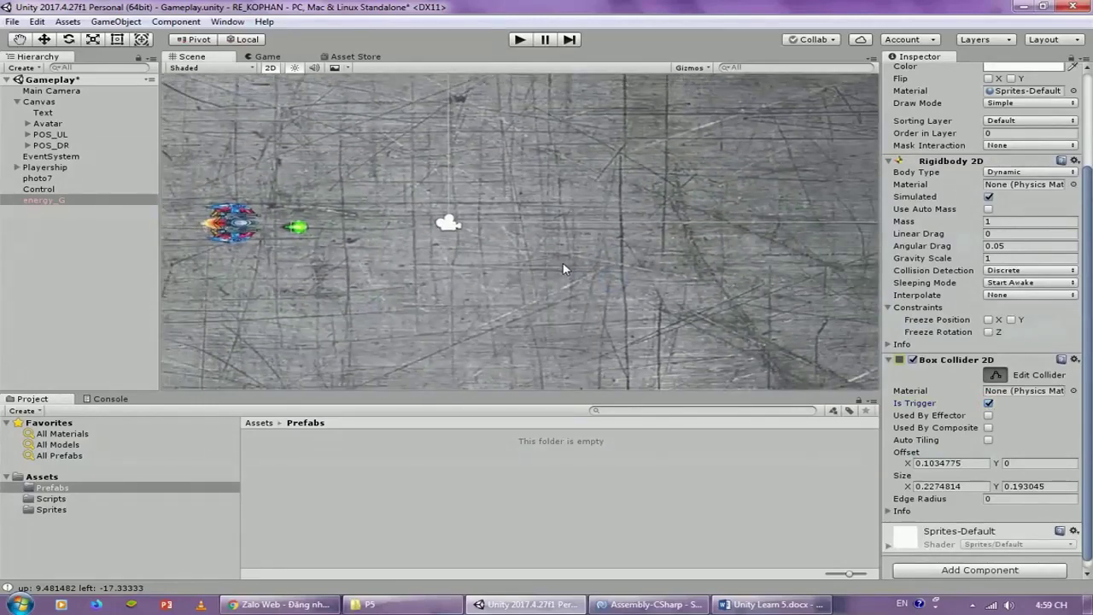
{"action": "left_click", "coordinate": [58, 479]}
{"action": "left_click", "coordinate": [73, 498]}
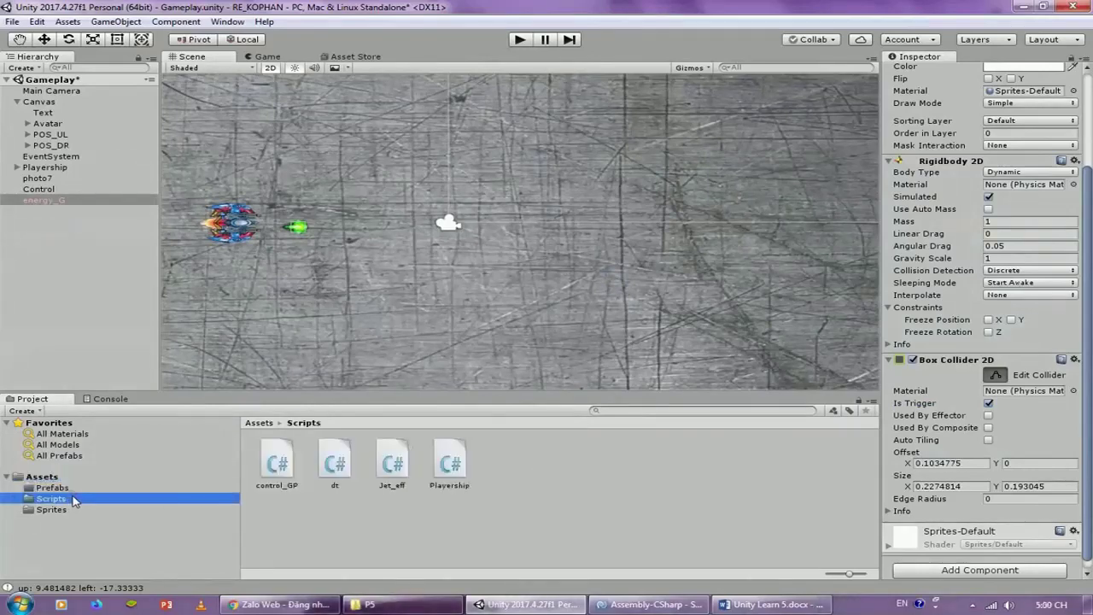
Step: Place the Enemy sprite on the right of the scene with scale -2, 2
{"action": "left_click", "coordinate": [280, 467]}
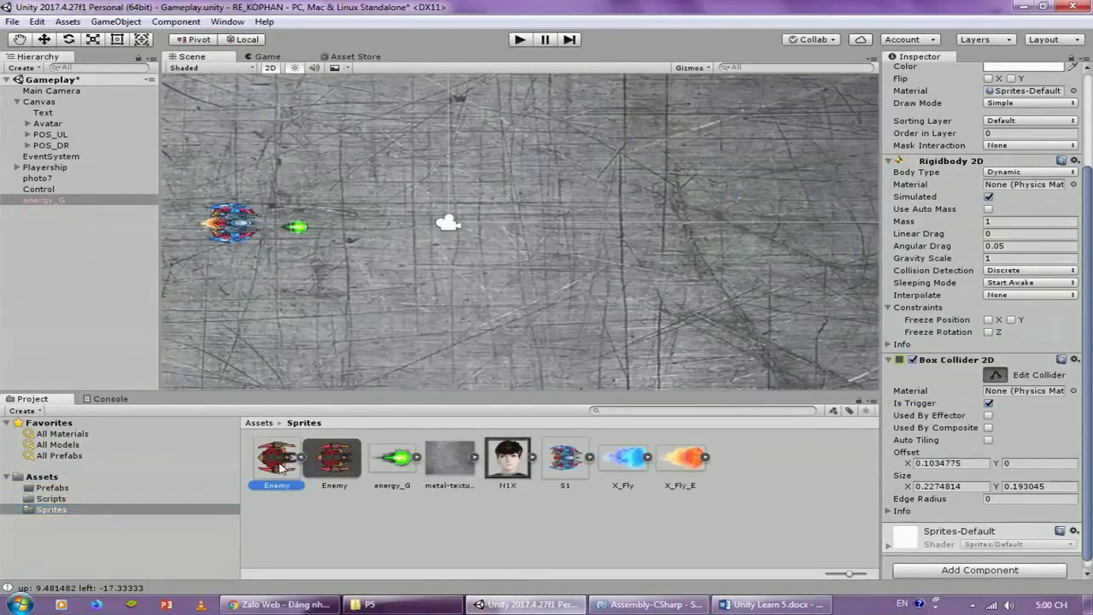
{"action": "left_click_drag", "start_coordinate": [270, 450], "coordinate": [55, 212]}
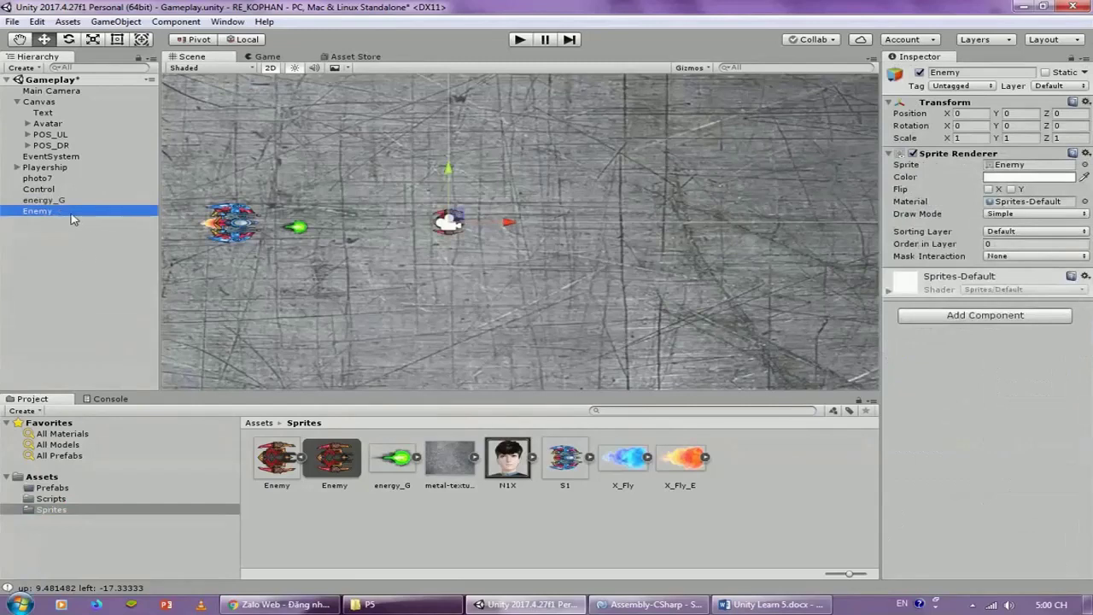
{"action": "left_click_drag", "start_coordinate": [446, 220], "coordinate": [711, 226]}
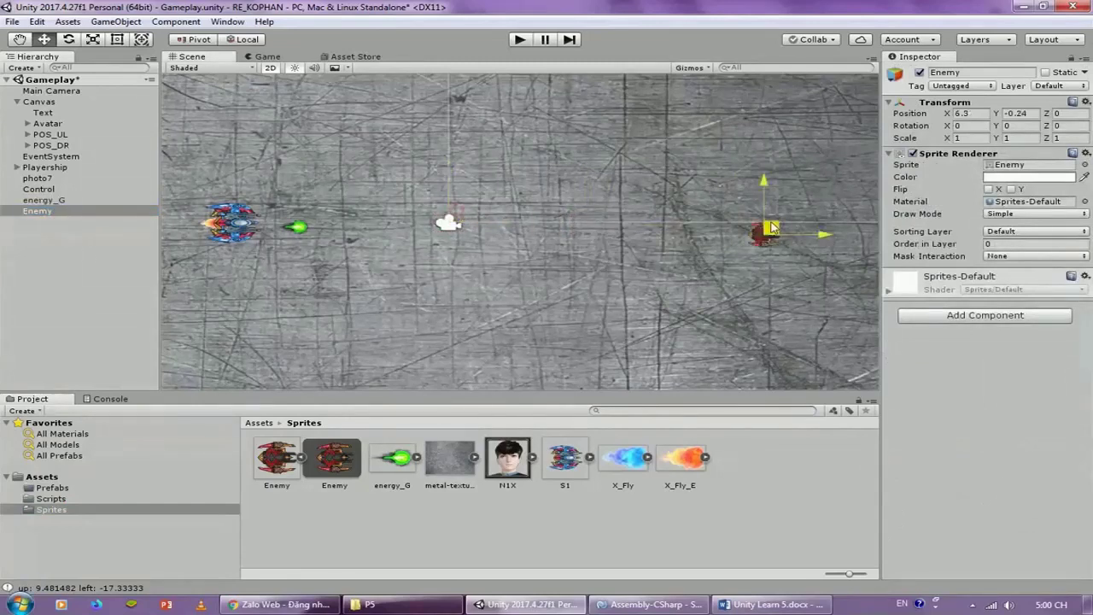
{"action": "double_click", "coordinate": [968, 137]}
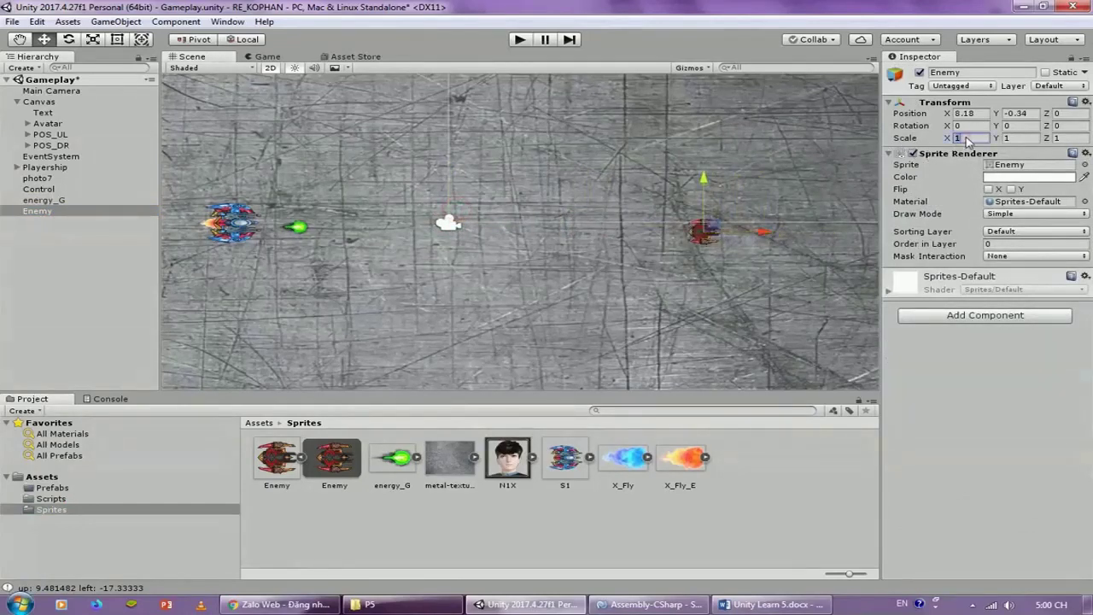
{"action": "type", "text": "-2"}
{"action": "key", "text": "Tab"}
{"action": "type", "text": "2"}
{"action": "key", "text": "Return"}
Step: Give the Enemy ship a Box Collider
{"action": "left_click", "coordinate": [962, 316]}
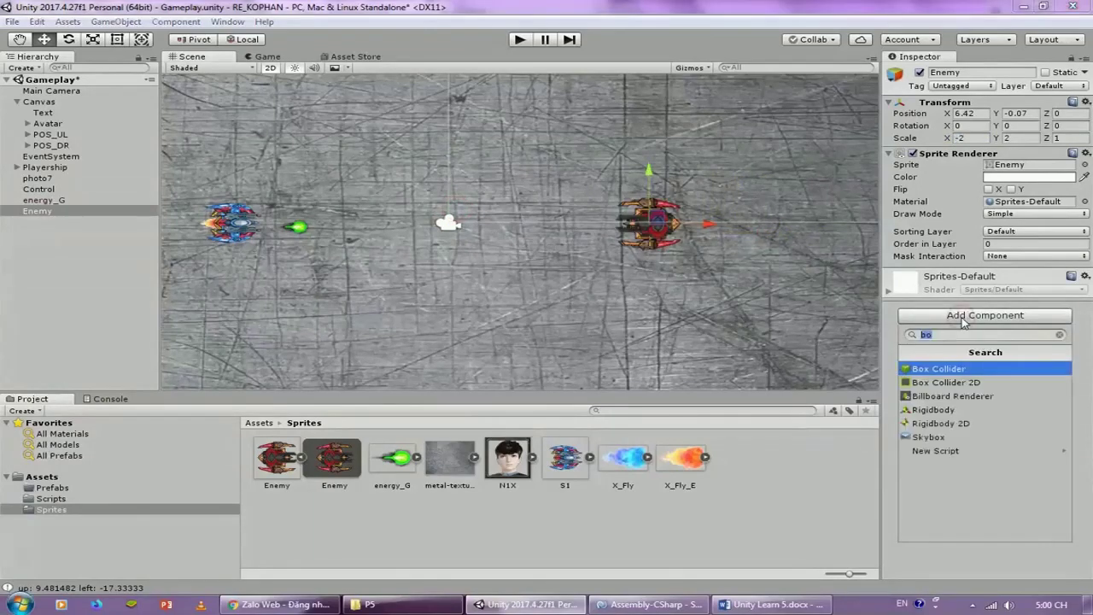
{"action": "left_click", "coordinate": [974, 370]}
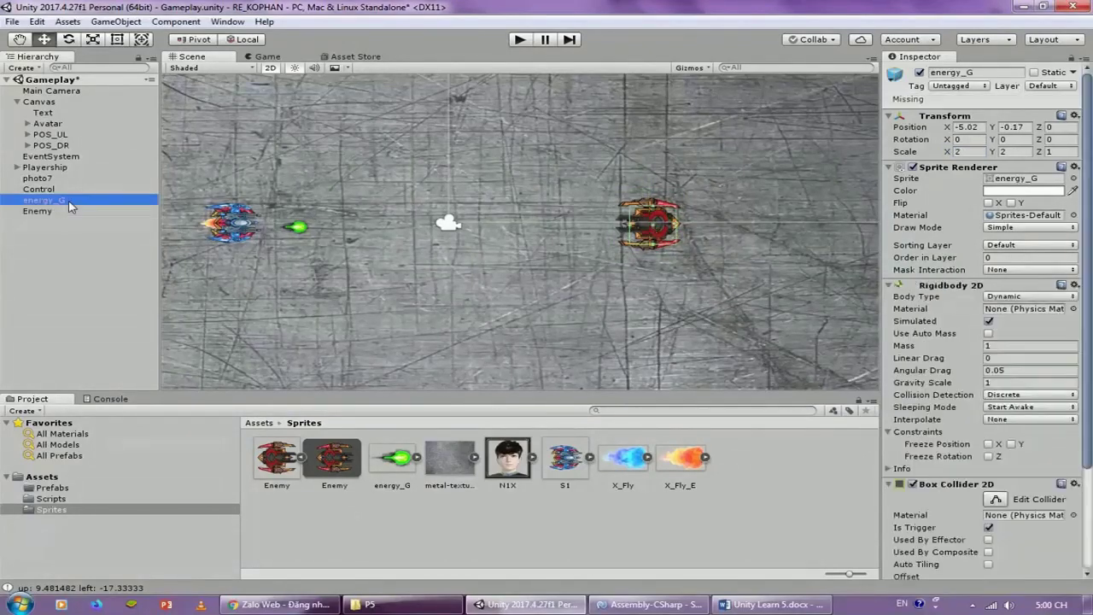
{"action": "left_click", "coordinate": [44, 200]}
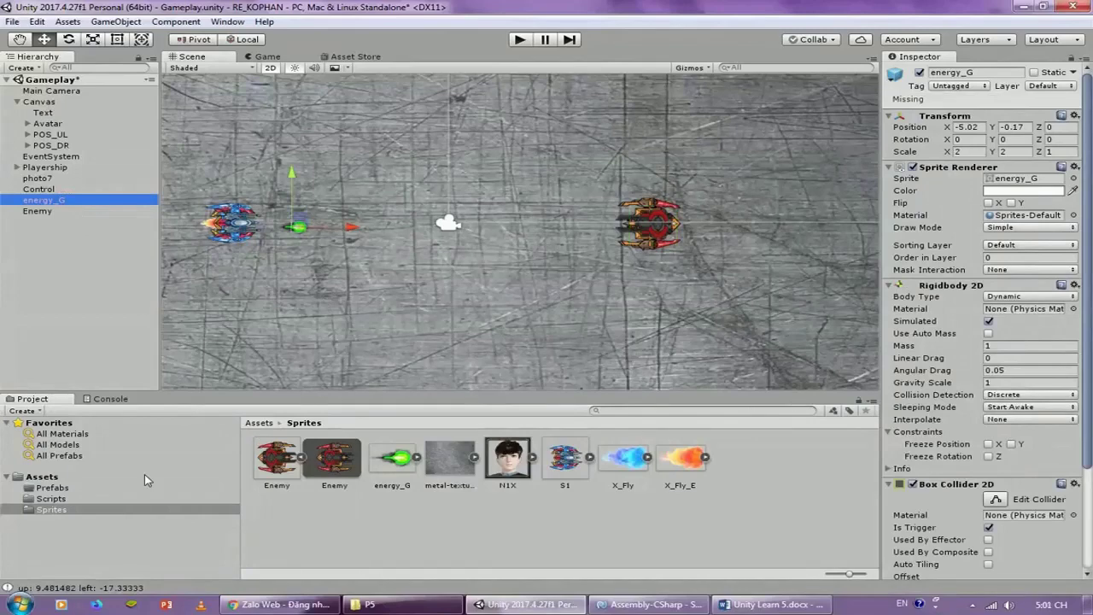
Step: Turn energy_G into a prefab in the Prefabs folder
{"action": "left_click", "coordinate": [75, 488]}
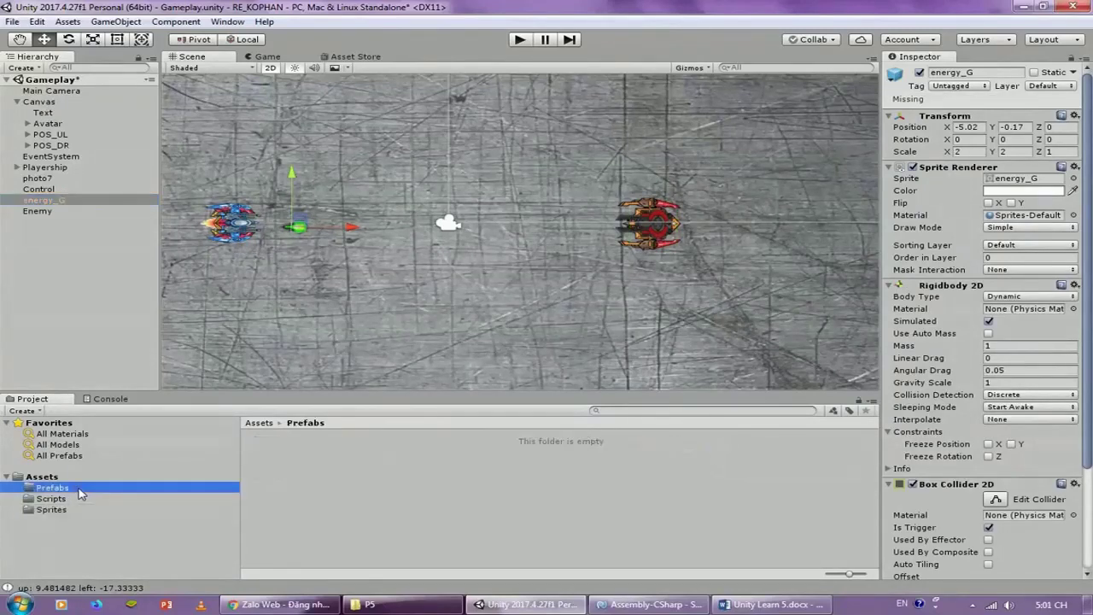
{"action": "left_click_drag", "start_coordinate": [41, 495], "coordinate": [342, 480]}
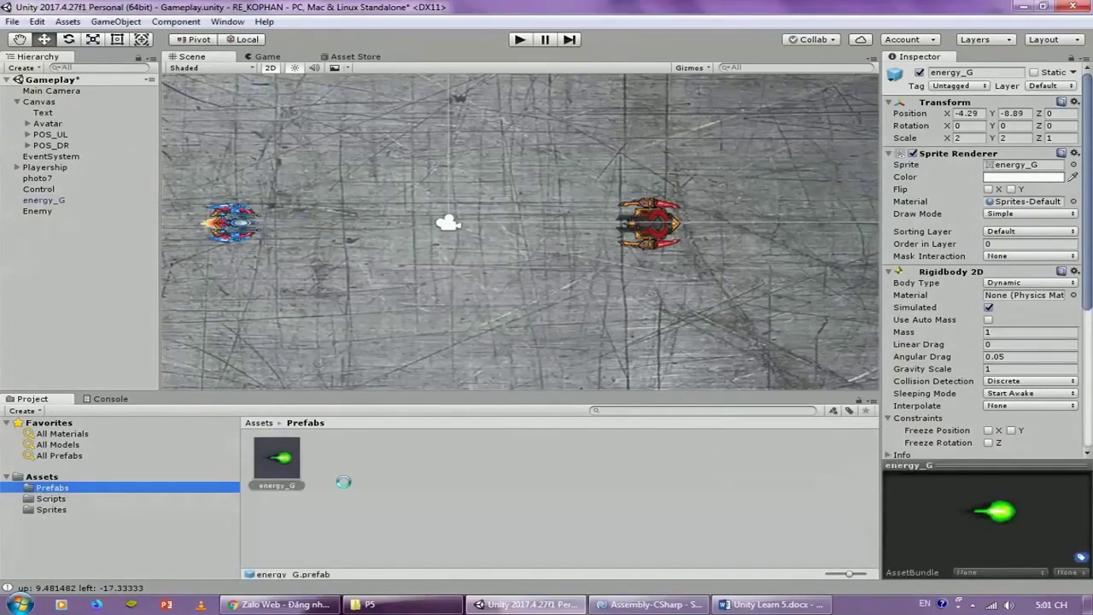
{"action": "left_click", "coordinate": [286, 467]}
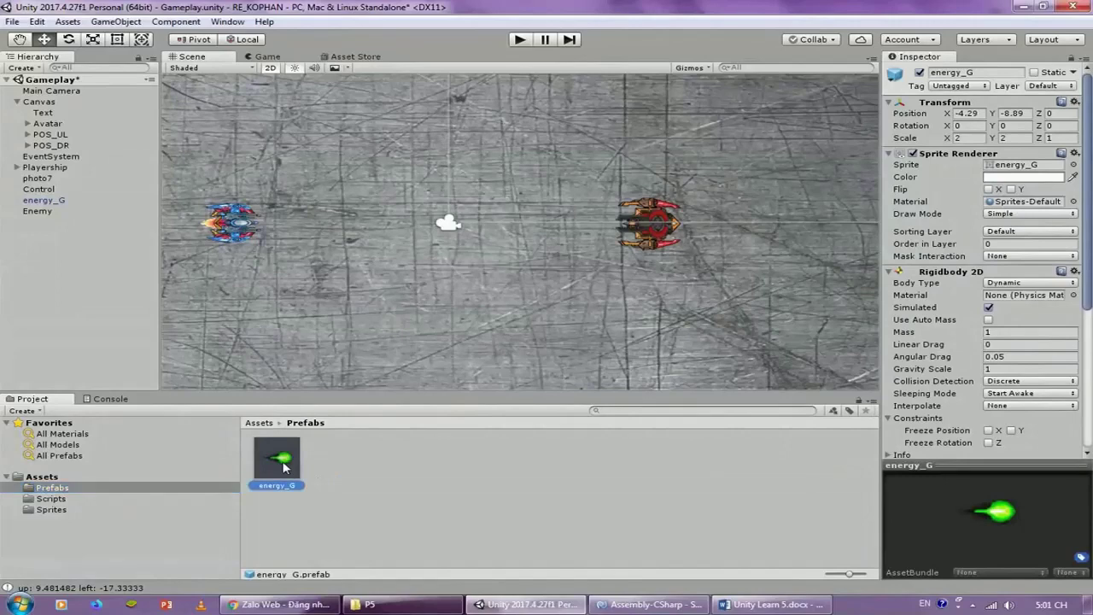
Step: Assign the energy_G prefab as the player ship's Rocket and remove the scene copy
{"action": "left_click", "coordinate": [56, 202]}
{"action": "left_click", "coordinate": [44, 167]}
{"action": "left_click_drag", "start_coordinate": [276, 461], "coordinate": [1020, 294]}
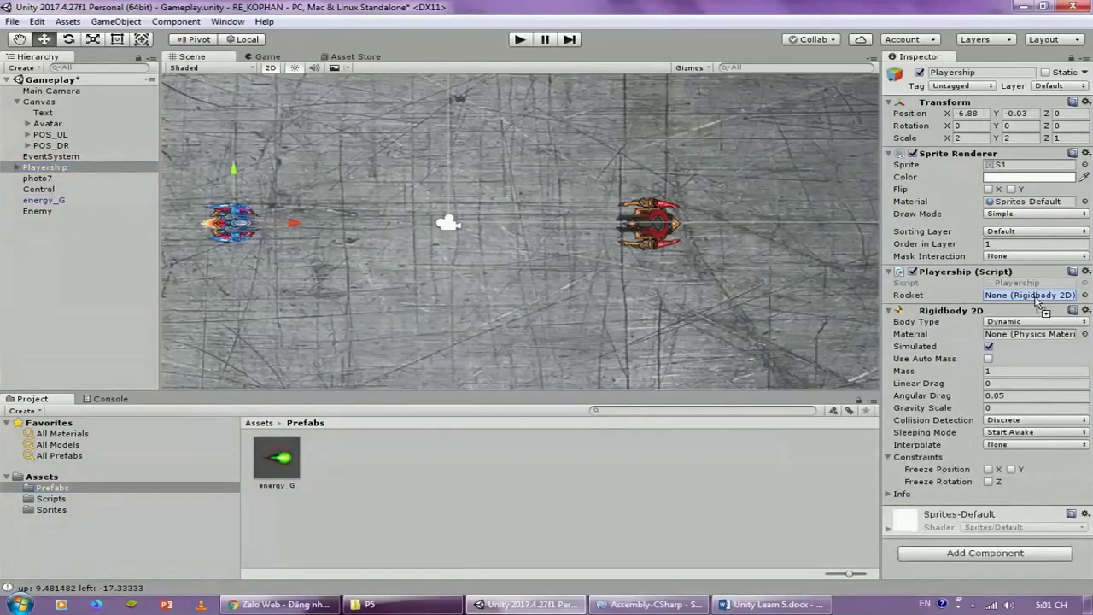
{"action": "left_click", "coordinate": [74, 201]}
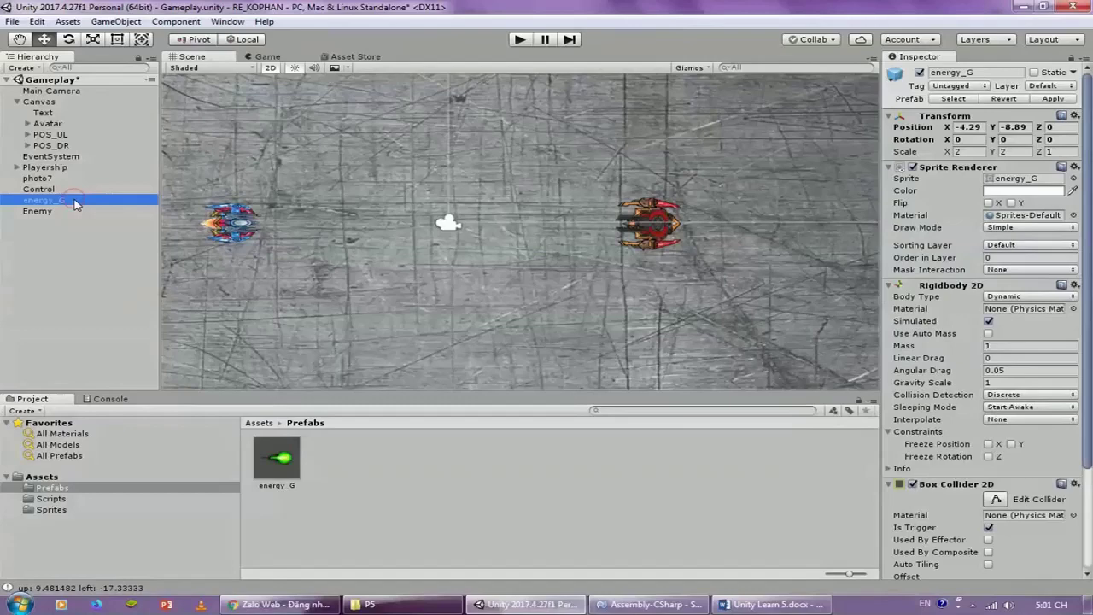
Step: Set the prefab's Gravity Scale to 0 and test-fire bullets in Play mode
{"action": "left_click", "coordinate": [519, 39]}
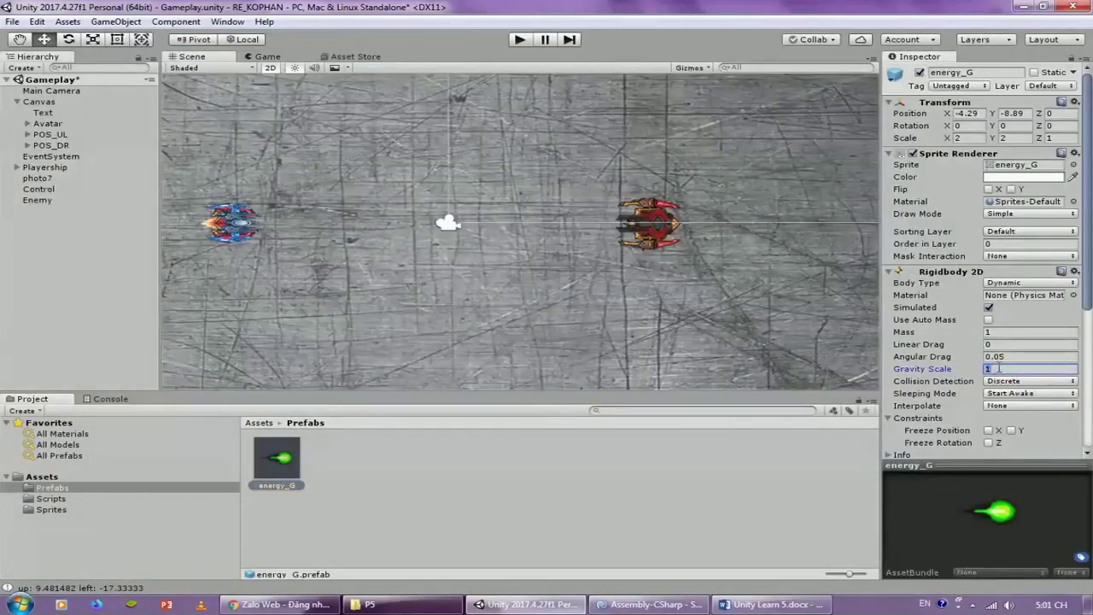
{"action": "type", "text": "0"}
{"action": "left_click", "coordinate": [519, 40]}
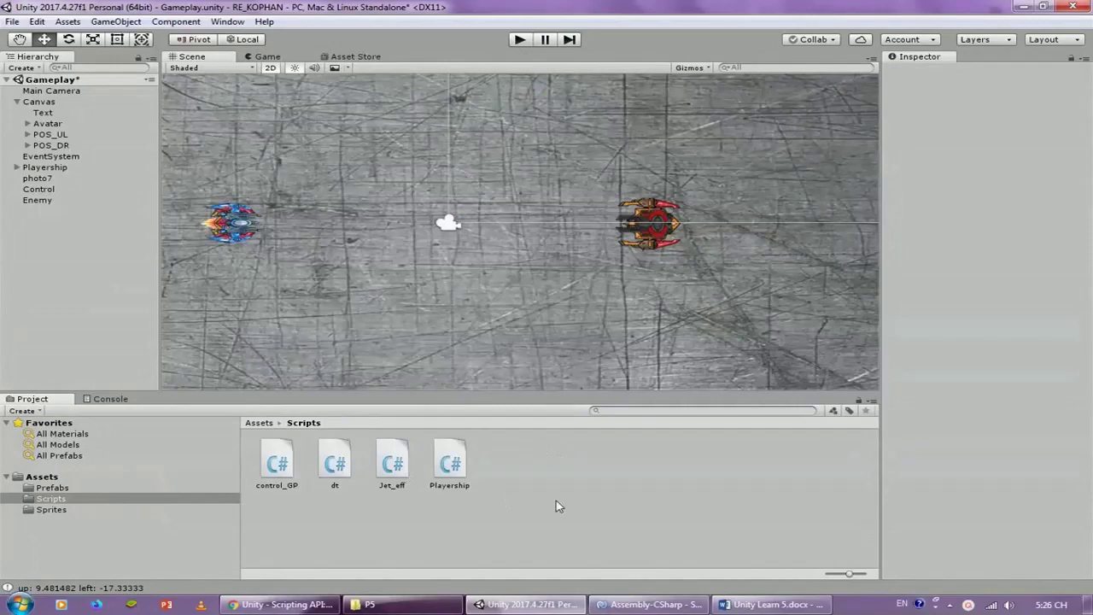
Step: Create a new C# script named bullet_enegry in the Scripts folder
{"action": "right_click", "coordinate": [525, 490]}
{"action": "mouse_move", "coordinate": [623, 215]}
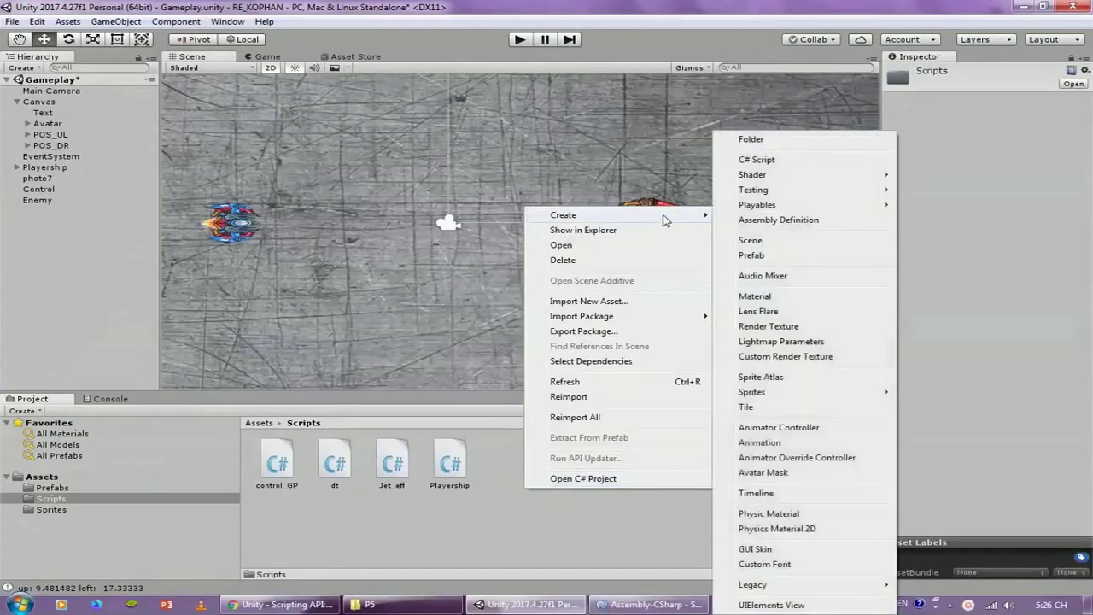
{"action": "left_click", "coordinate": [799, 160]}
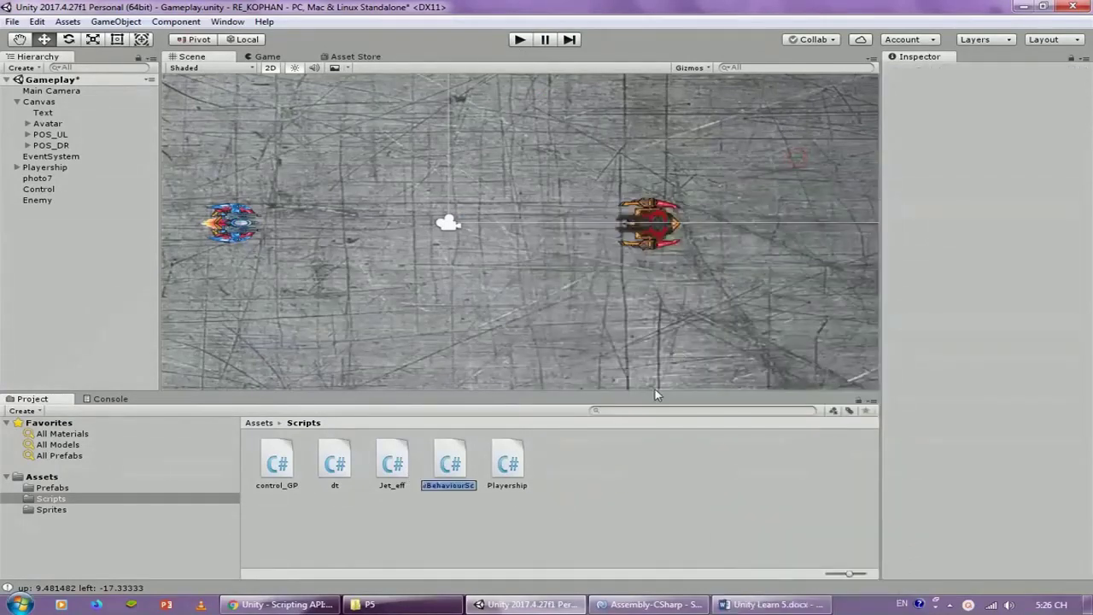
{"action": "type", "text": "b"}
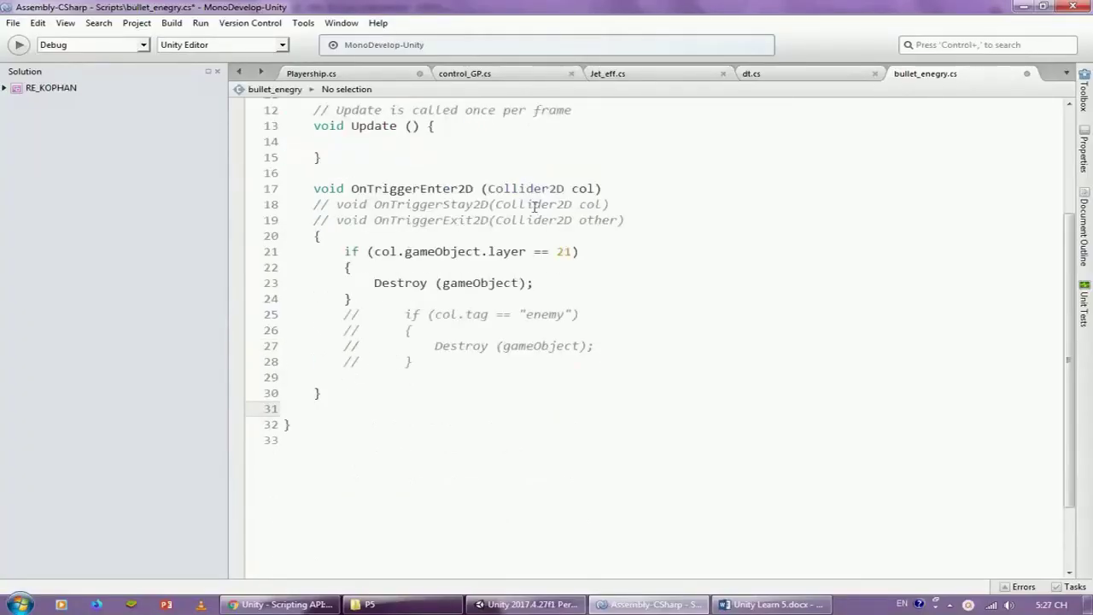
{"action": "left_click_drag", "start_coordinate": [602, 188], "coordinate": [351, 188]}
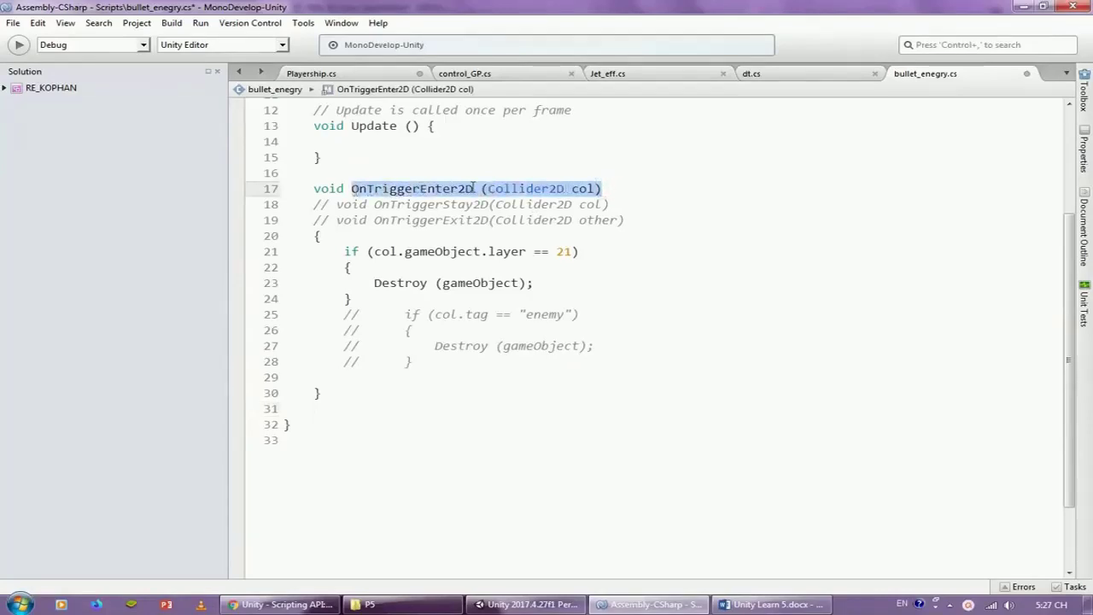
{"action": "left_click_drag", "start_coordinate": [419, 189], "coordinate": [458, 189]}
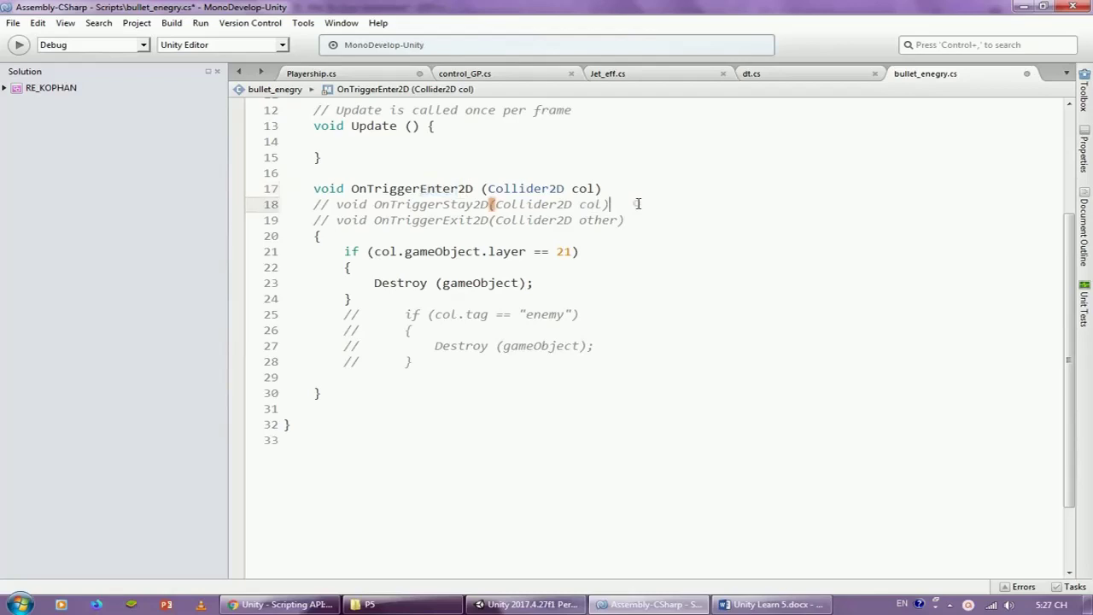
{"action": "left_click_drag", "start_coordinate": [638, 204], "coordinate": [337, 205]}
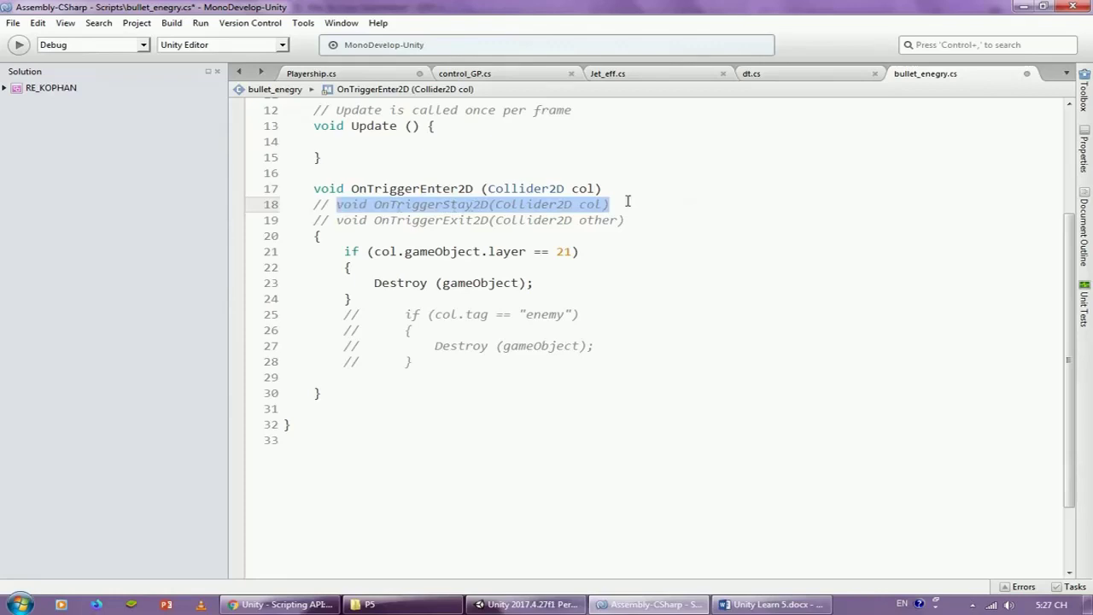
{"action": "left_click_drag", "start_coordinate": [641, 220], "coordinate": [373, 220]}
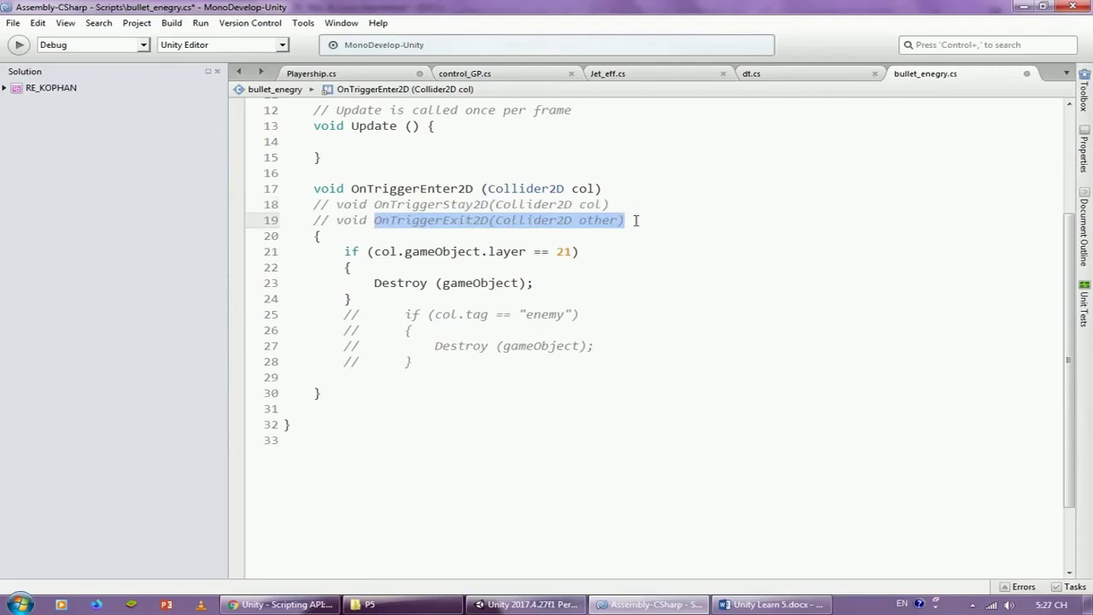
{"action": "left_click_drag", "start_coordinate": [377, 293], "coordinate": [329, 253]}
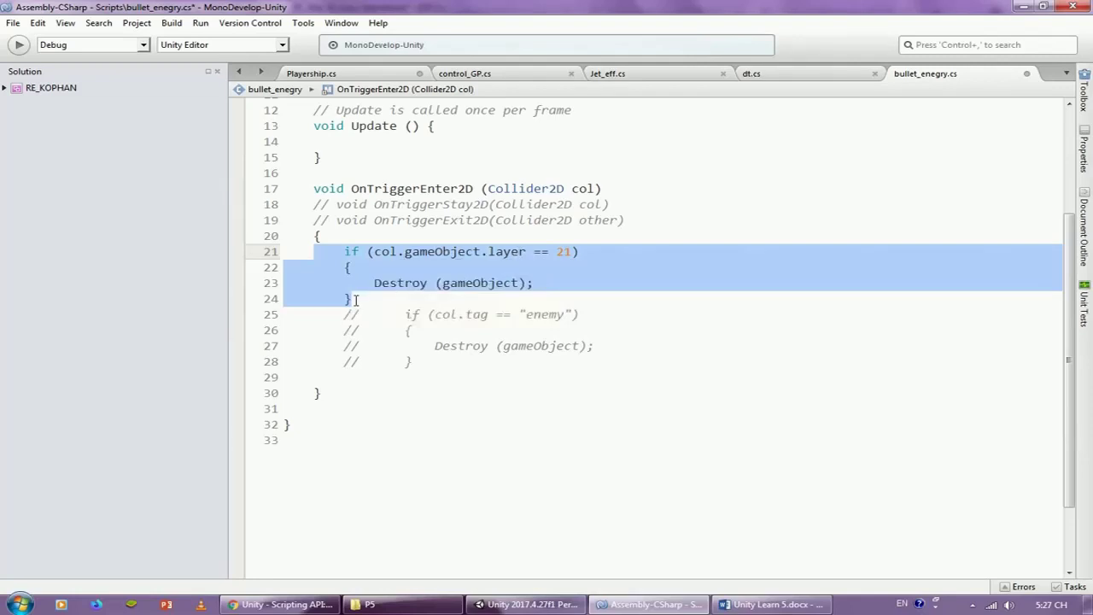
{"action": "left_click_drag", "start_coordinate": [356, 300], "coordinate": [282, 251]}
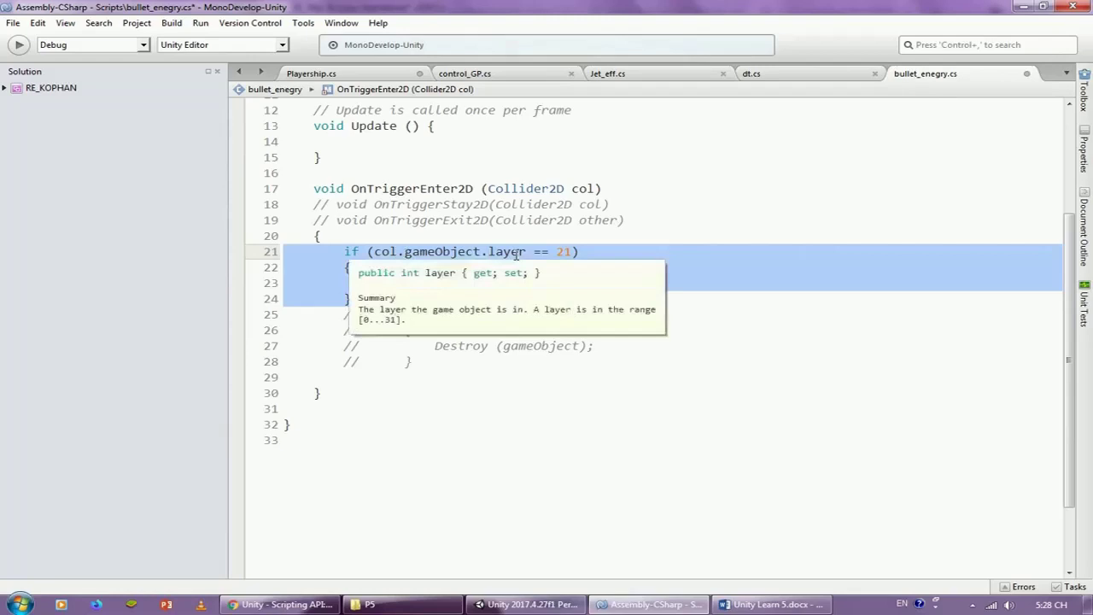
{"action": "left_click_drag", "start_coordinate": [488, 187], "coordinate": [567, 188]}
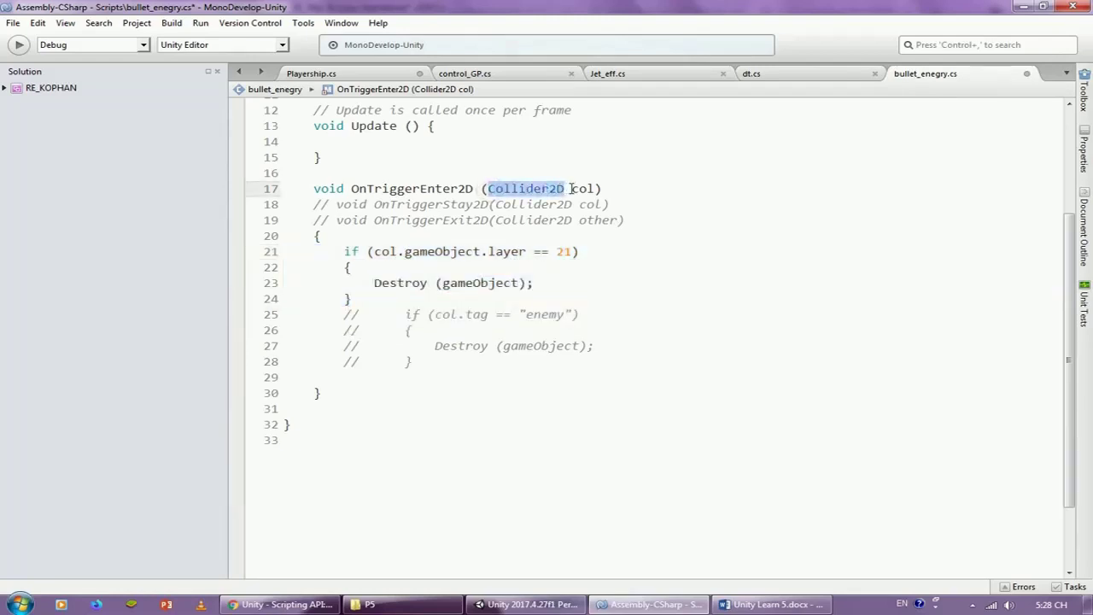
{"action": "left_click_drag", "start_coordinate": [571, 188], "coordinate": [590, 188]}
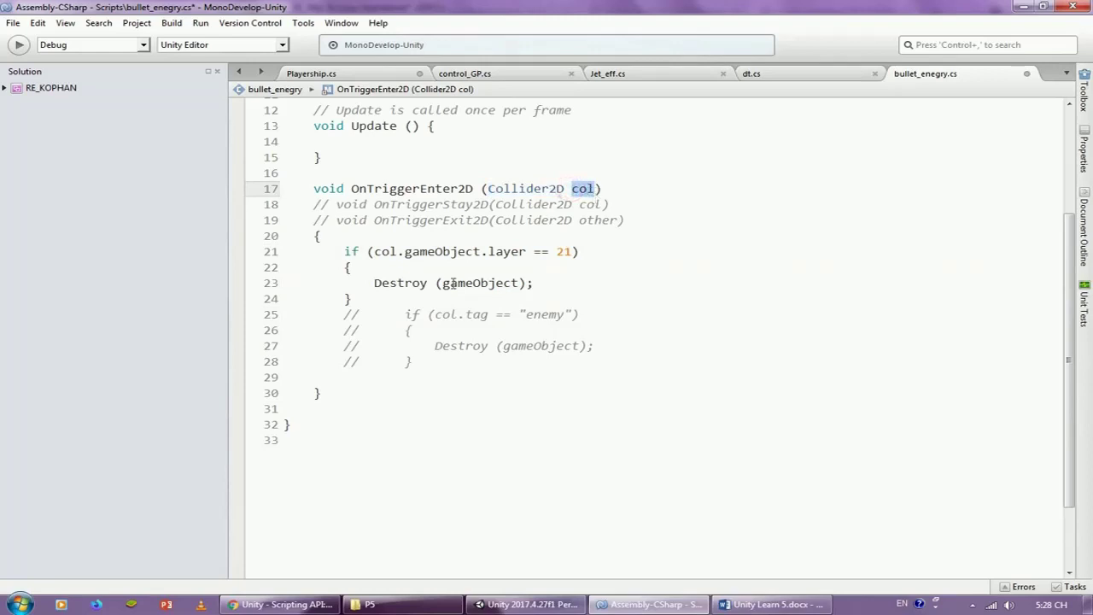
{"action": "left_click", "coordinate": [606, 189]}
{"action": "left_click_drag", "start_coordinate": [594, 187], "coordinate": [571, 187]}
{"action": "left_click_drag", "start_coordinate": [395, 251], "coordinate": [375, 251]}
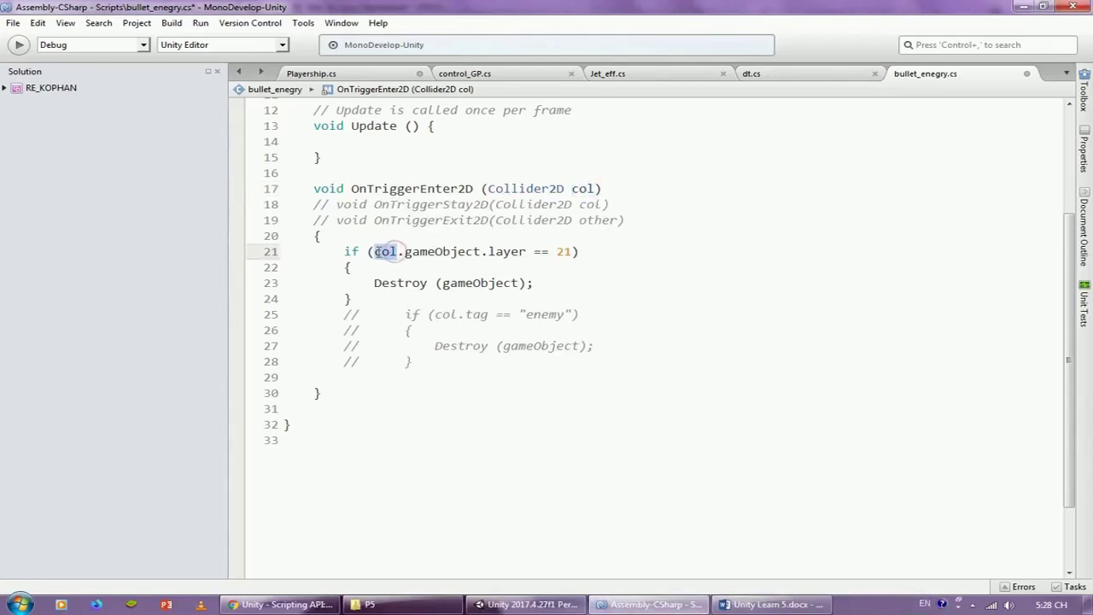
Step: Check the enemy layer defined on User Layer 21 in Tags and Layers
{"action": "key", "text": "alt+Tab"}
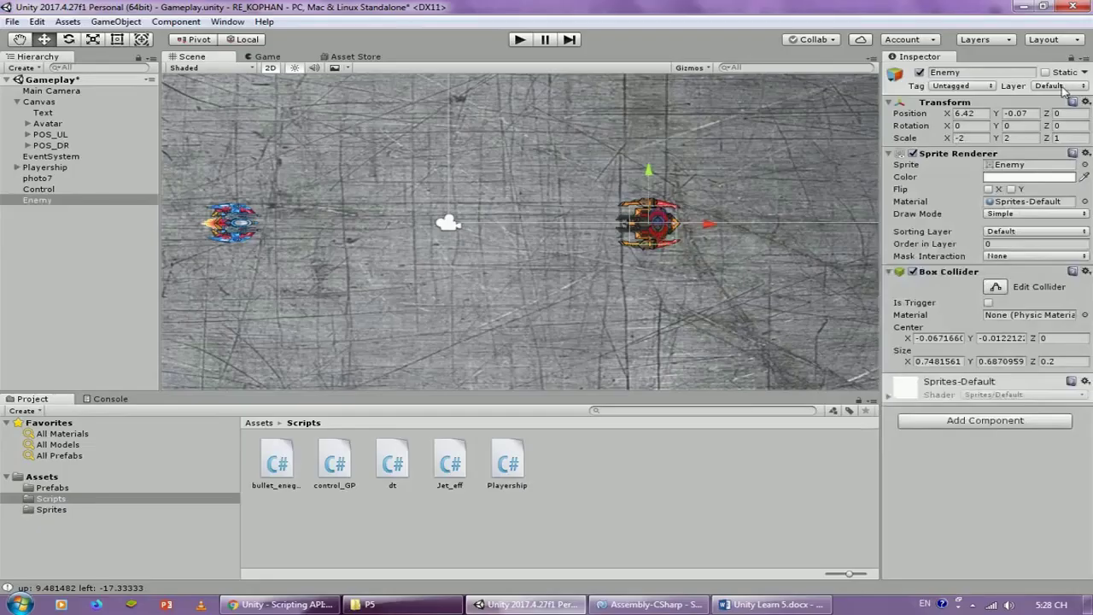
{"action": "left_click", "coordinate": [1061, 85]}
{"action": "left_click", "coordinate": [1008, 195]}
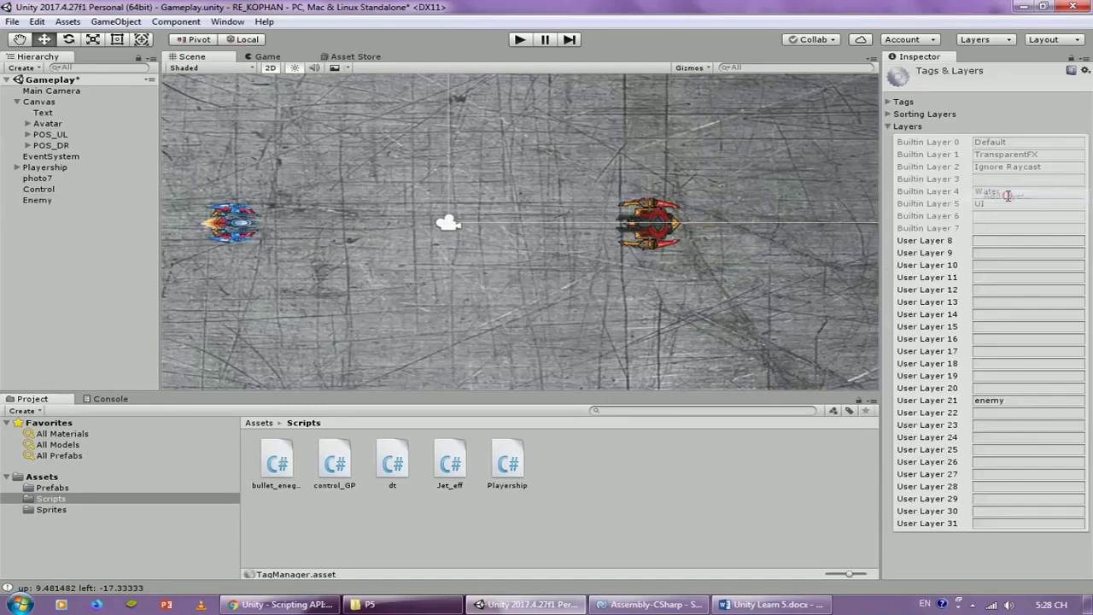
{"action": "left_click", "coordinate": [1014, 399]}
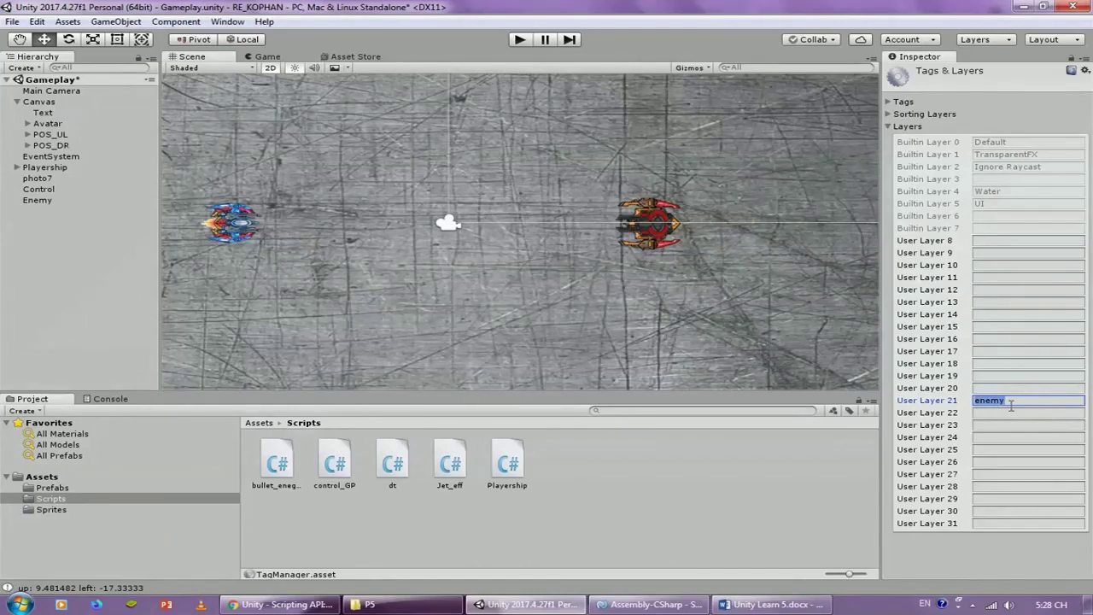
Step: Put the object on the enemy layer and run the game to test hits
{"action": "left_click", "coordinate": [767, 251]}
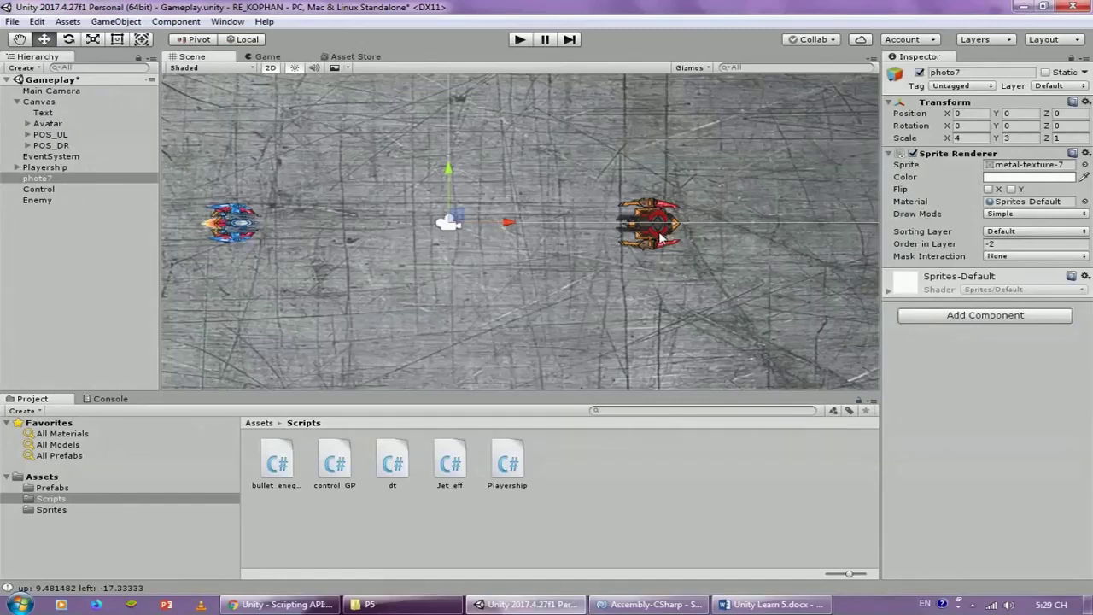
{"action": "left_click", "coordinate": [1061, 86]}
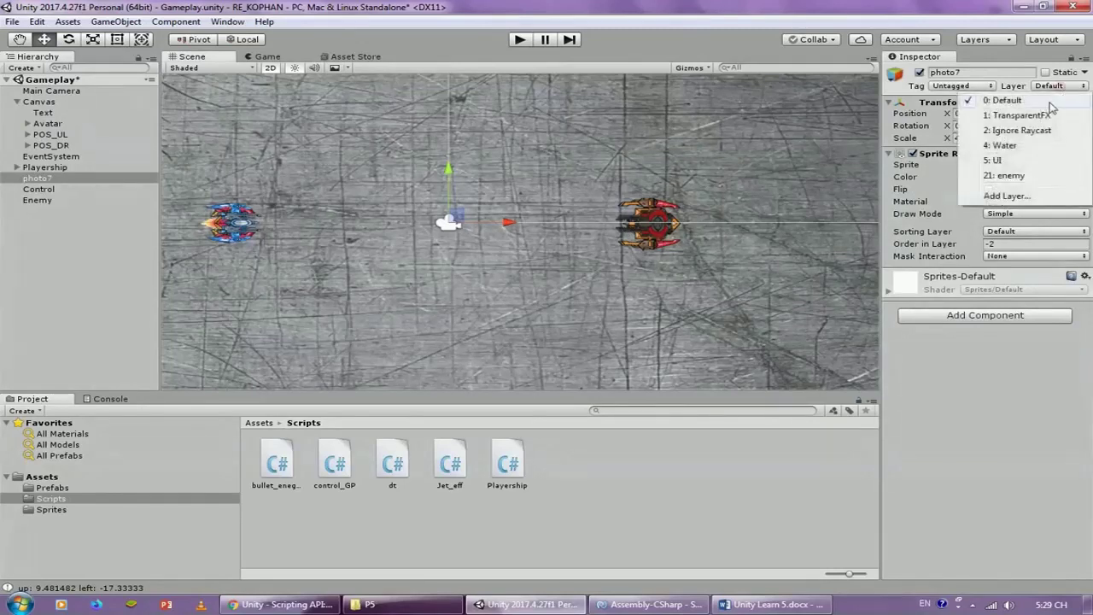
{"action": "left_click", "coordinate": [1007, 175]}
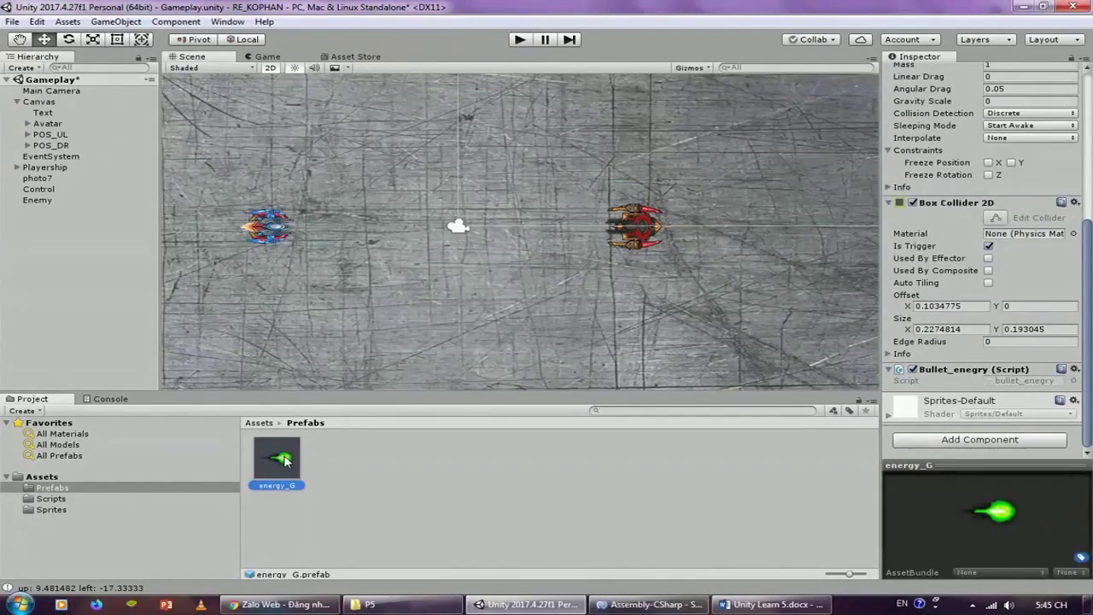
{"action": "left_click", "coordinate": [518, 40]}
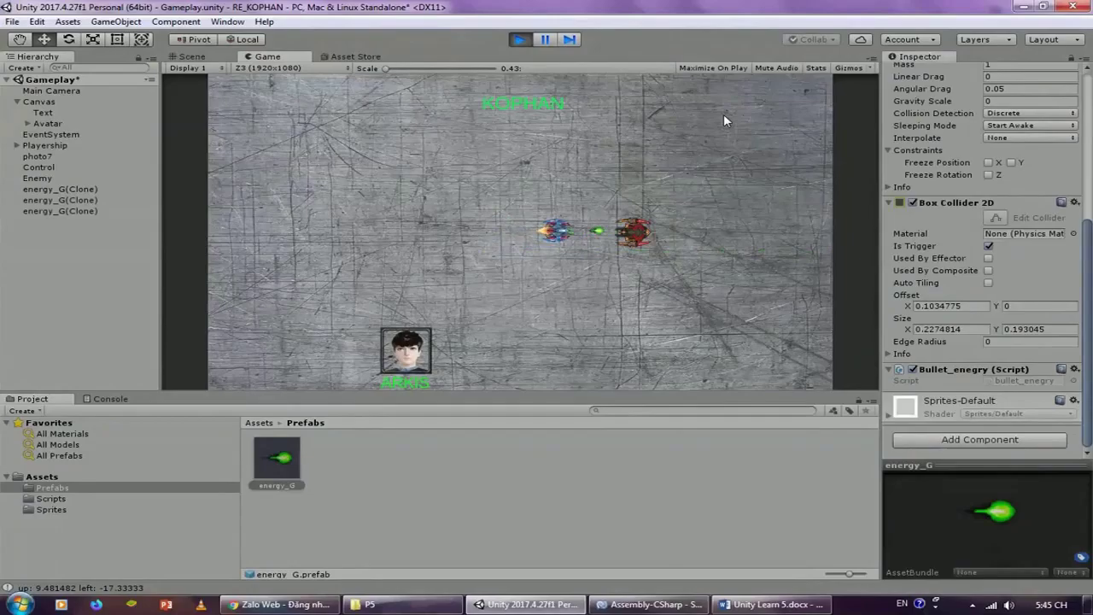
Step: Highlight the layer-21 condition and its Destroy call in bullet_enegry
{"action": "key", "text": "alt+Tab"}
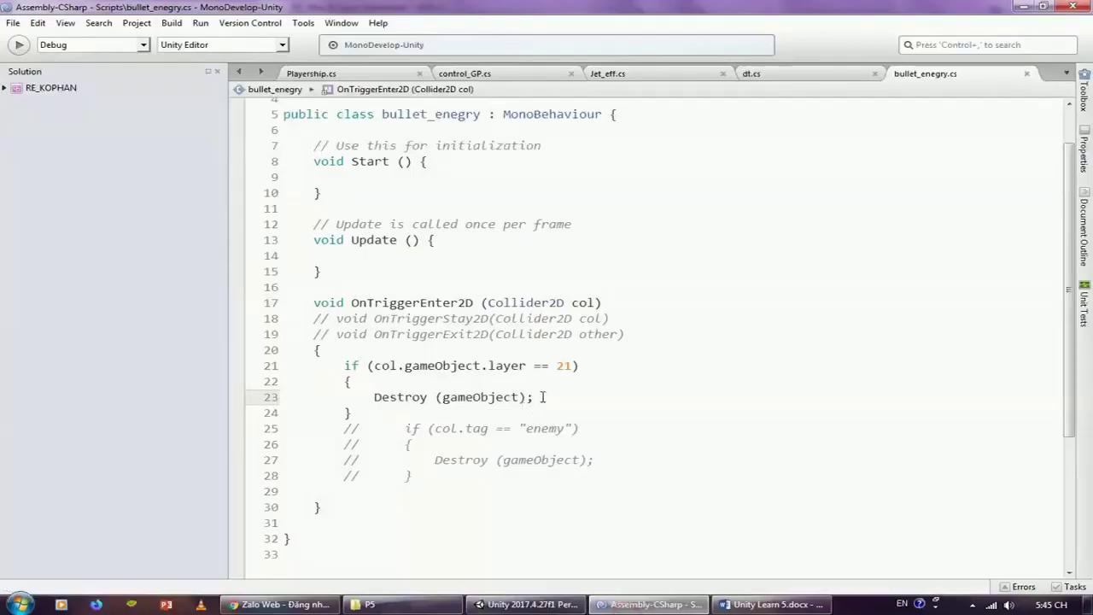
{"action": "double_click", "coordinate": [564, 365]}
{"action": "left_click_drag", "start_coordinate": [586, 365], "coordinate": [358, 367]}
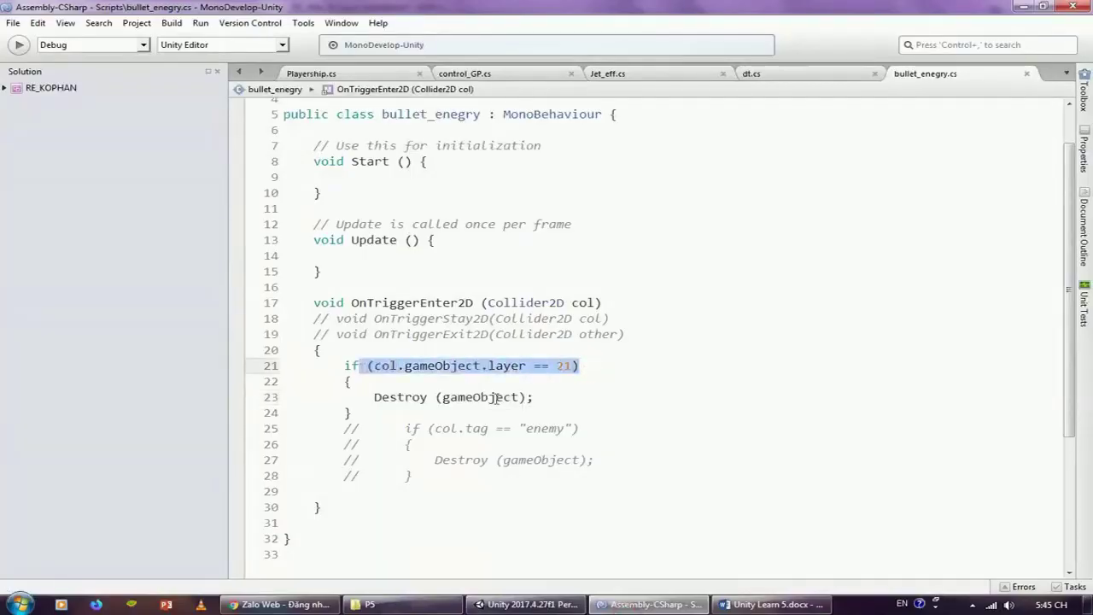
{"action": "left_click_drag", "start_coordinate": [555, 396], "coordinate": [364, 400]}
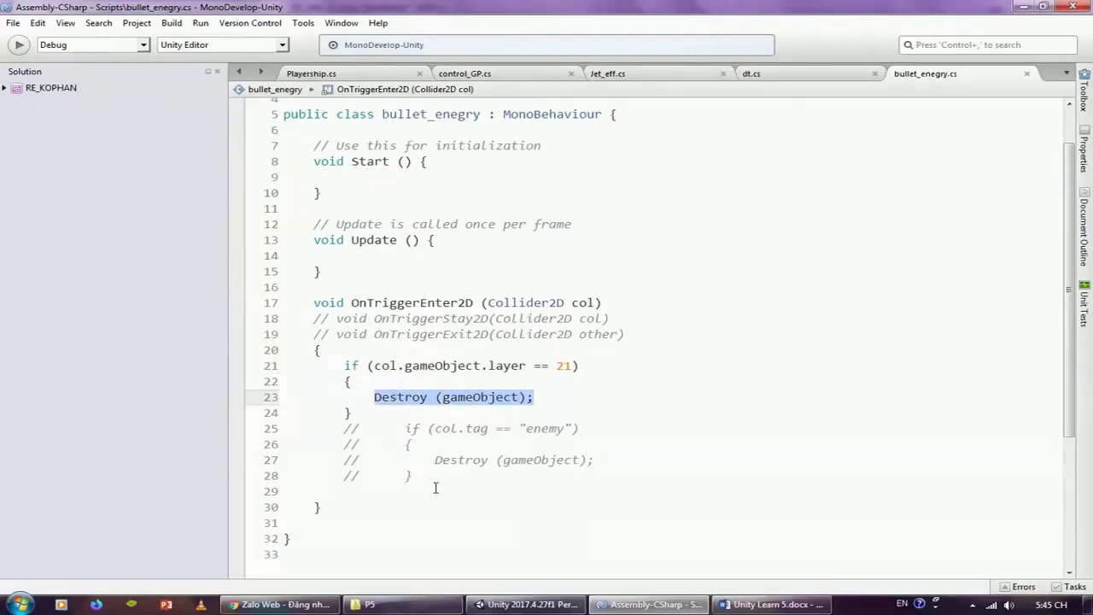
Step: Uncomment the tag check on lines 25–28 and comment out the layer check on 21–24
{"action": "left_click_drag", "start_coordinate": [430, 478], "coordinate": [283, 428]}
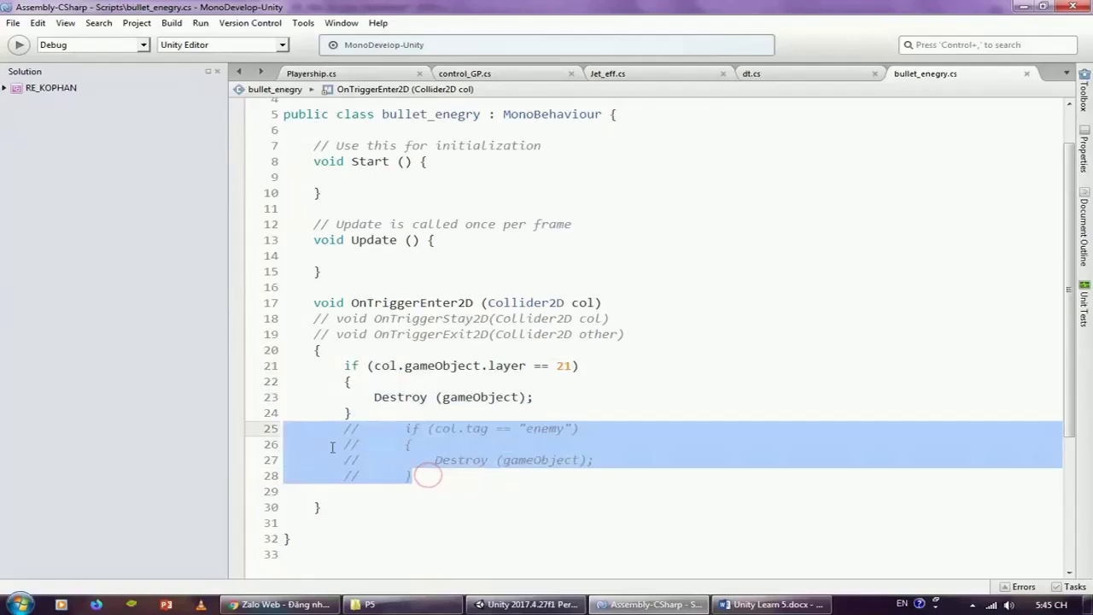
{"action": "key", "text": "ctrl+alt+c"}
{"action": "mouse_move", "coordinate": [357, 413]}
{"action": "left_mouse_down"}
{"action": "mouse_move", "coordinate": [283, 382]}
{"action": "mouse_move", "coordinate": [279, 366]}
{"action": "left_mouse_up"}
{"action": "right_click", "coordinate": [319, 377]}
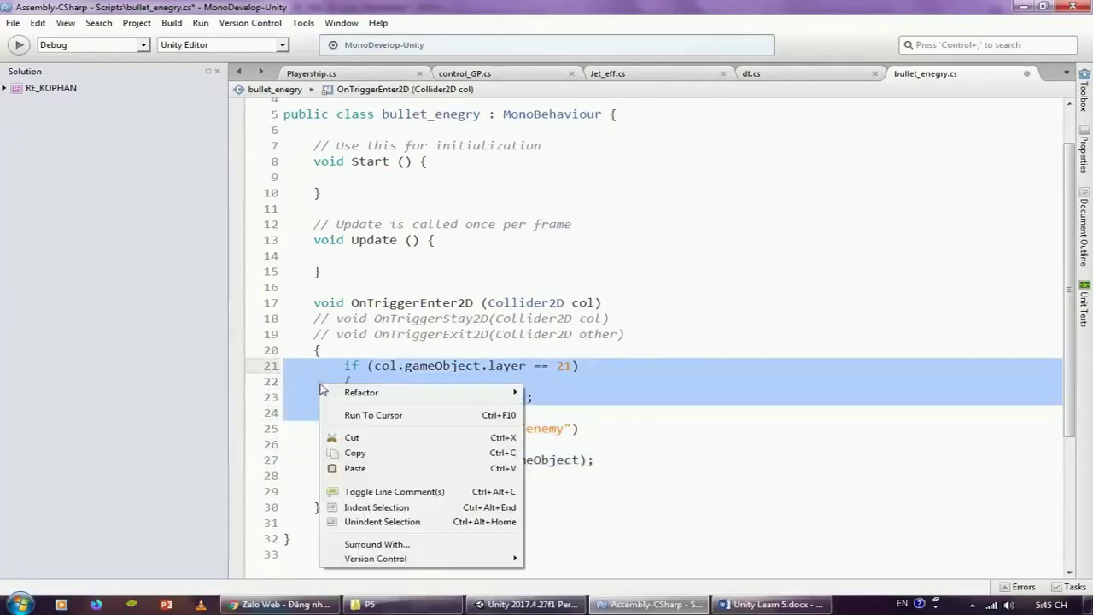
{"action": "left_click", "coordinate": [356, 490]}
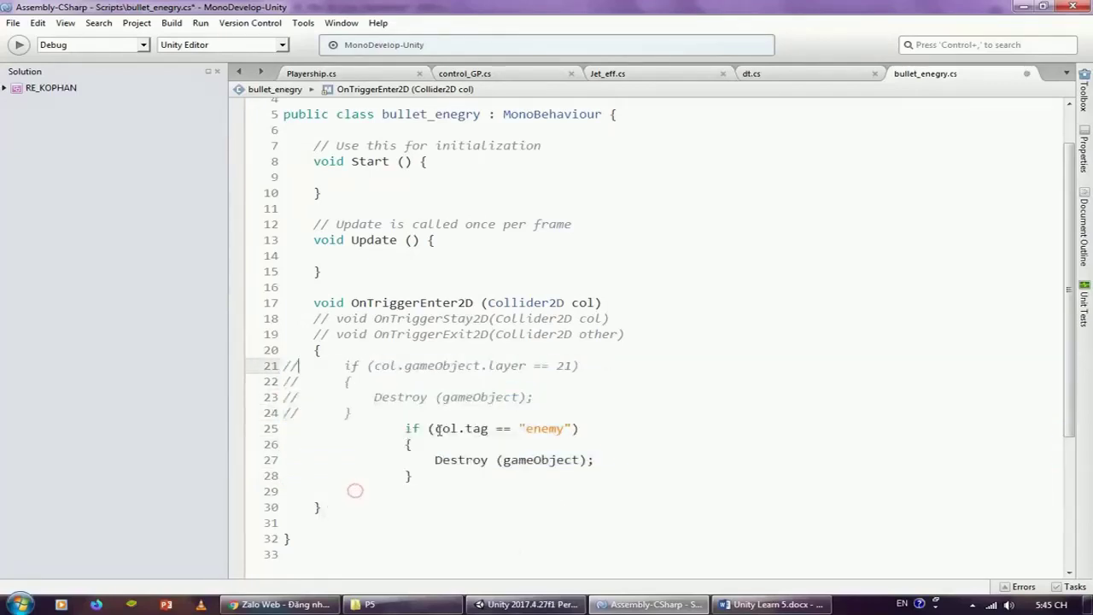
{"action": "double_click", "coordinate": [527, 428]}
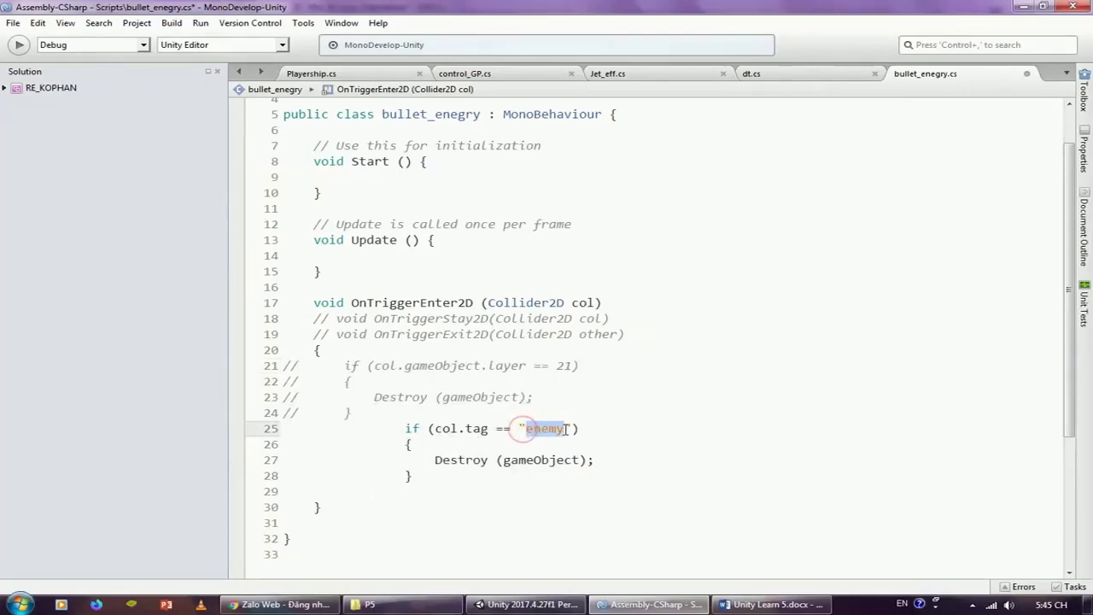
Step: Create a new tag named 'enemy'
{"action": "left_click", "coordinate": [525, 603]}
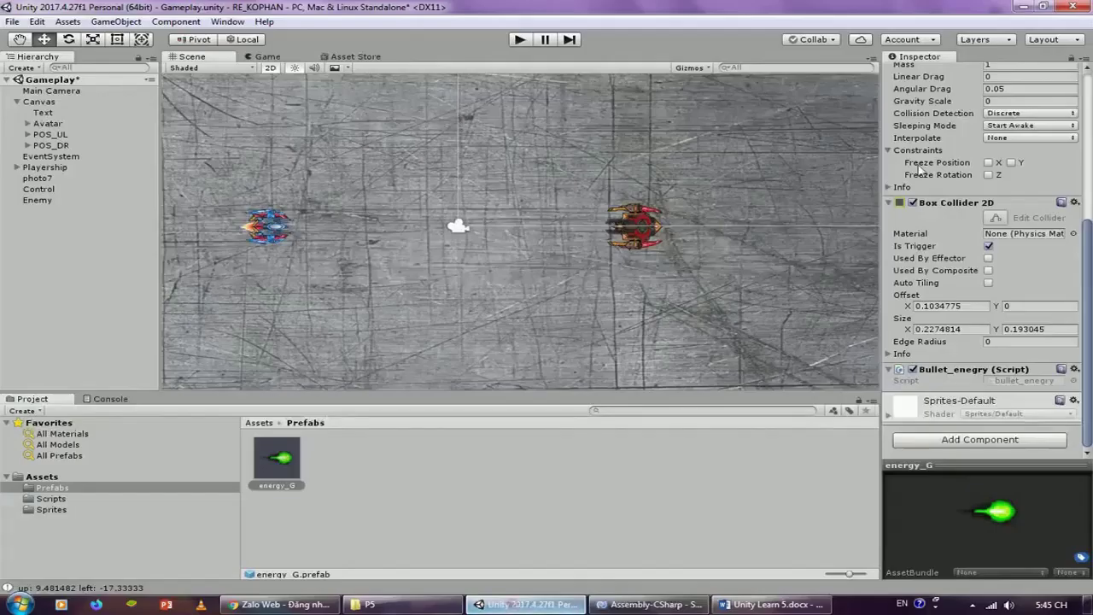
{"action": "scroll", "coordinate": [988, 171], "scroll_direction": "up", "scroll_amount": 5}
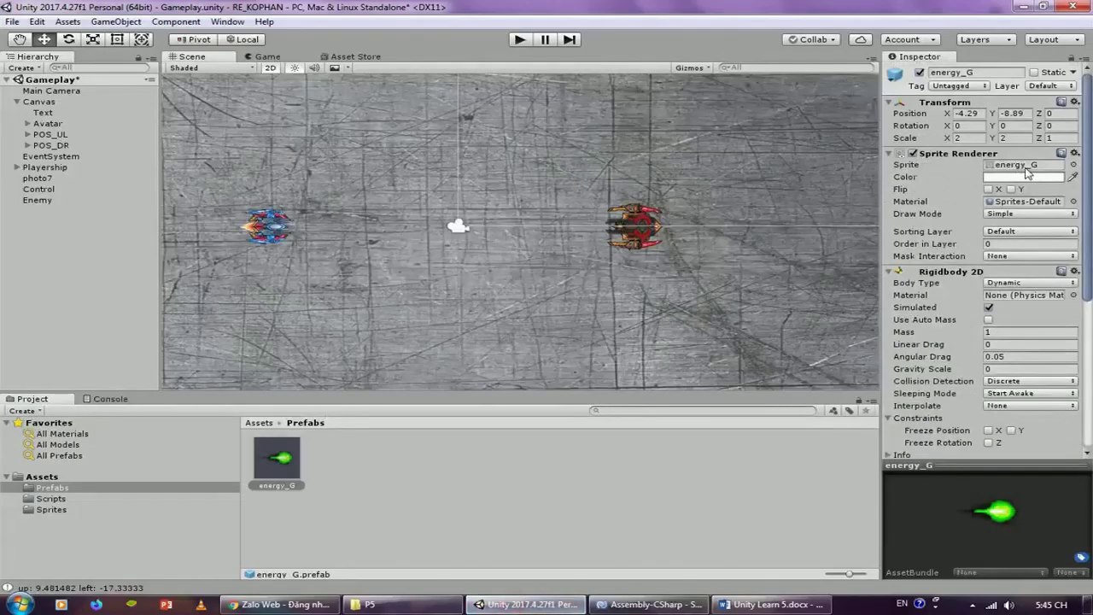
{"action": "left_click", "coordinate": [956, 88]}
{"action": "left_click", "coordinate": [962, 211]}
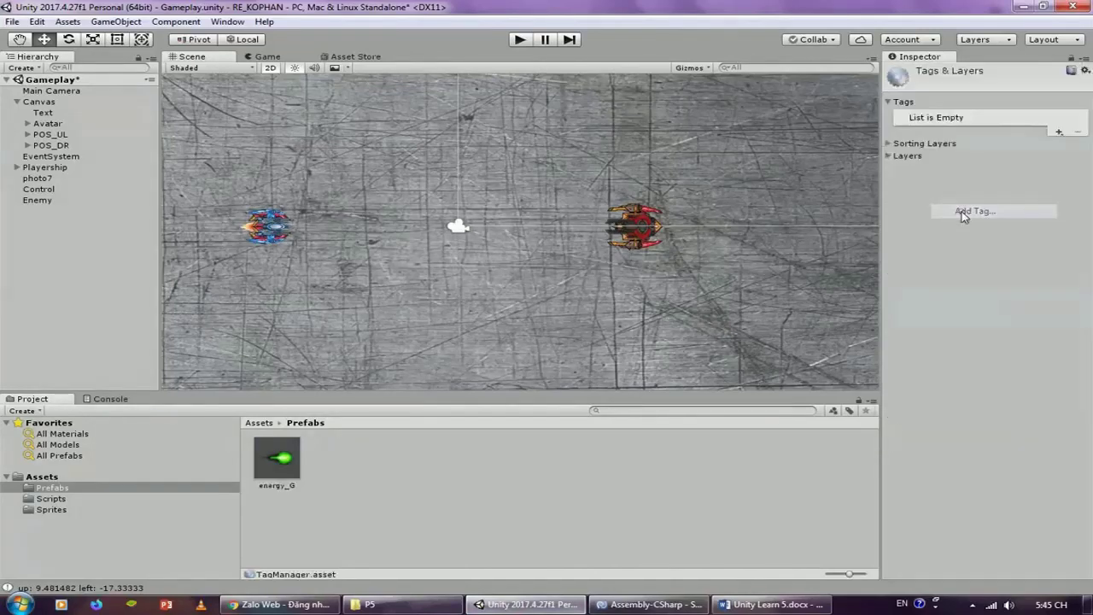
{"action": "left_click", "coordinate": [1058, 132]}
{"action": "type", "text": "enemy"}
{"action": "key", "text": "Return"}
Step: Tag the Enemy ship 'enemy' and run the game to test the bullets
{"action": "left_click", "coordinate": [962, 86]}
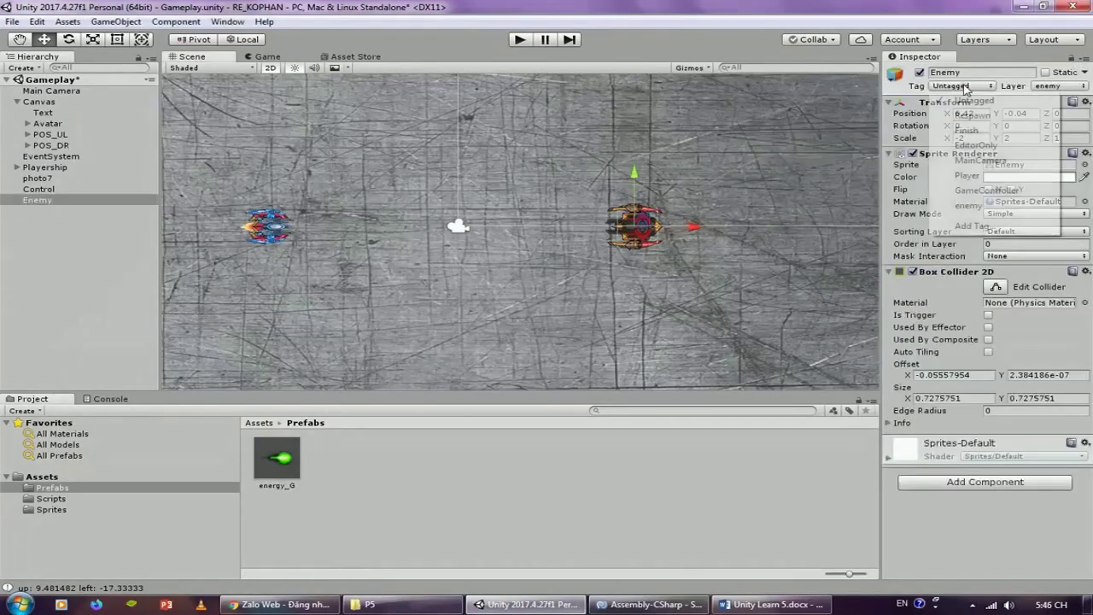
{"action": "left_click", "coordinate": [965, 206]}
{"action": "key", "text": "ctrl+p"}
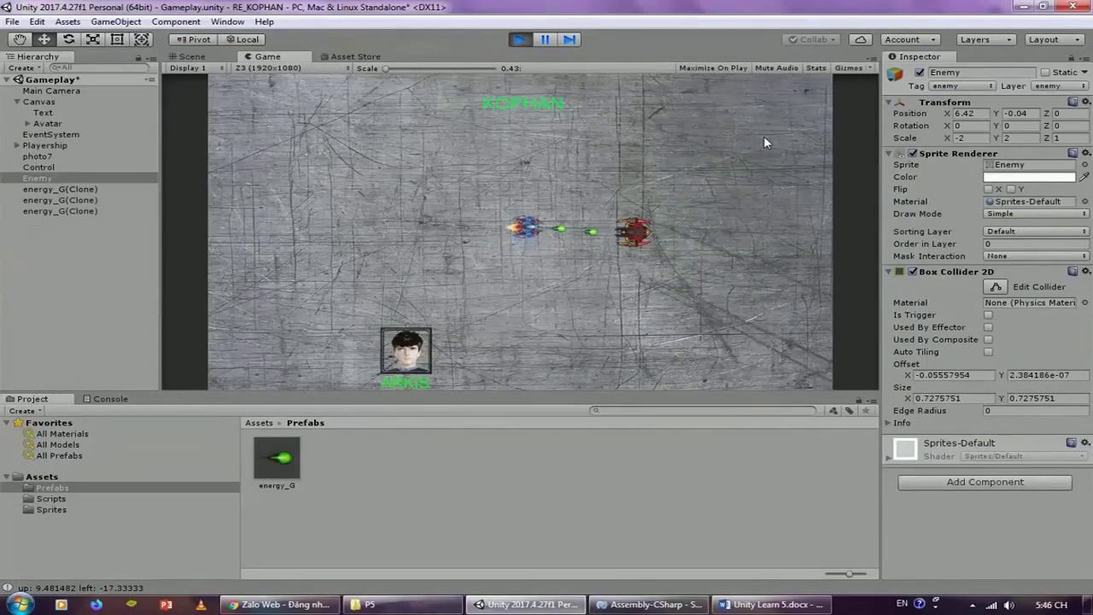
Step: Stop the game and write dt.score = dt.score + 1; inside the bullet's enemy-hit check
{"action": "left_click", "coordinate": [519, 38]}
{"action": "left_click", "coordinate": [673, 604]}
{"action": "left_click", "coordinate": [793, 74]}
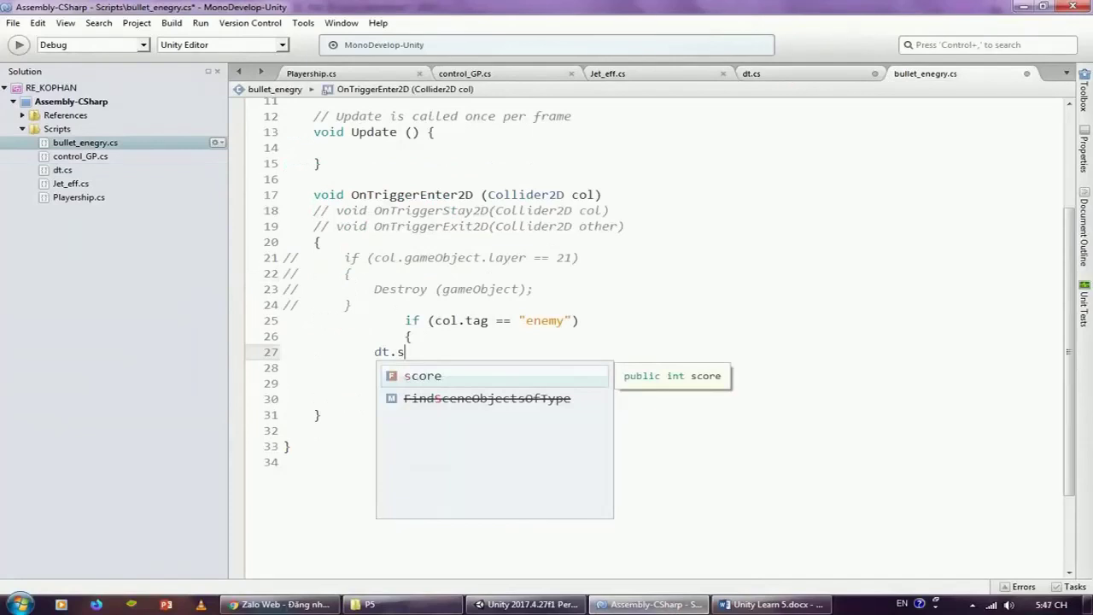
{"action": "key", "text": "Return"}
{"action": "type", "text": "= dt.score + 1;"}
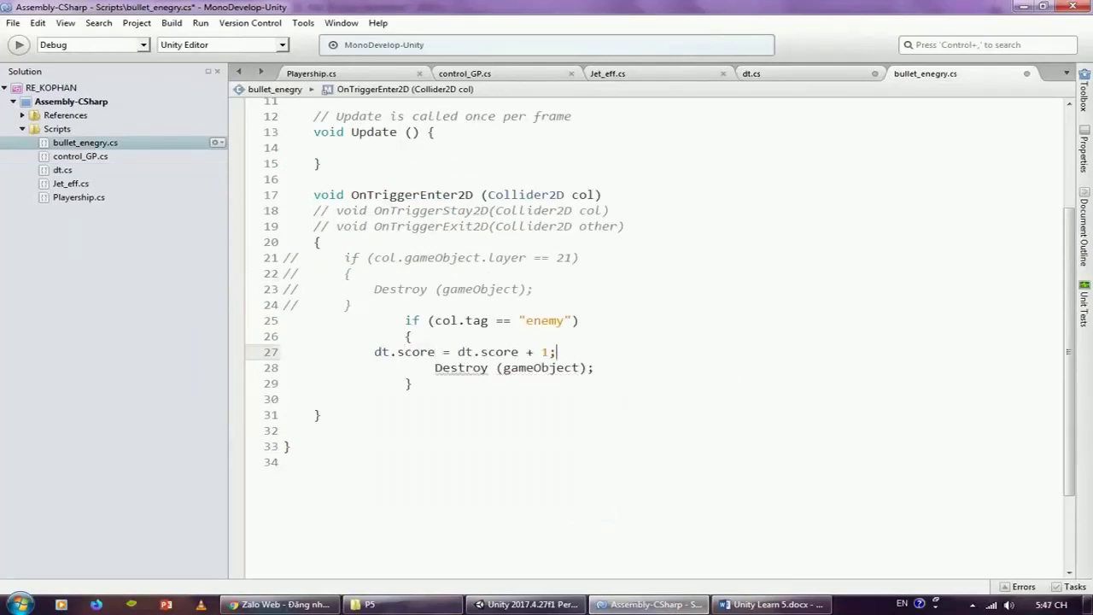
{"action": "left_click_drag", "start_coordinate": [557, 351], "coordinate": [373, 351]}
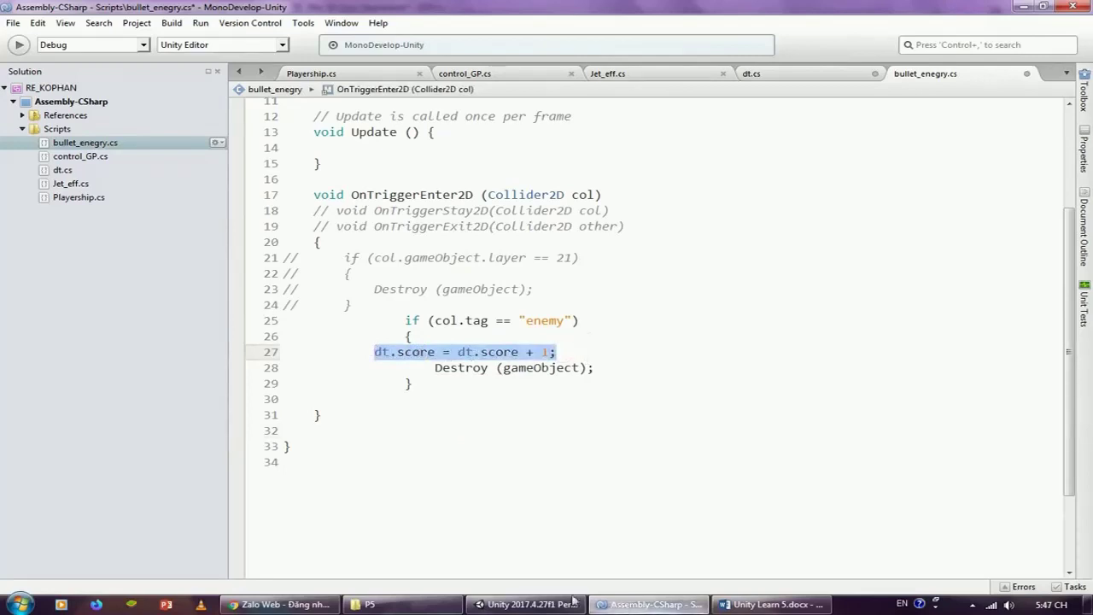
{"action": "left_click", "coordinate": [525, 605]}
Step: Create a new UI Text object, Text (1), via GameObject > UI > Text
{"action": "scroll", "coordinate": [386, 196], "scroll_direction": "down", "scroll_amount": 2}
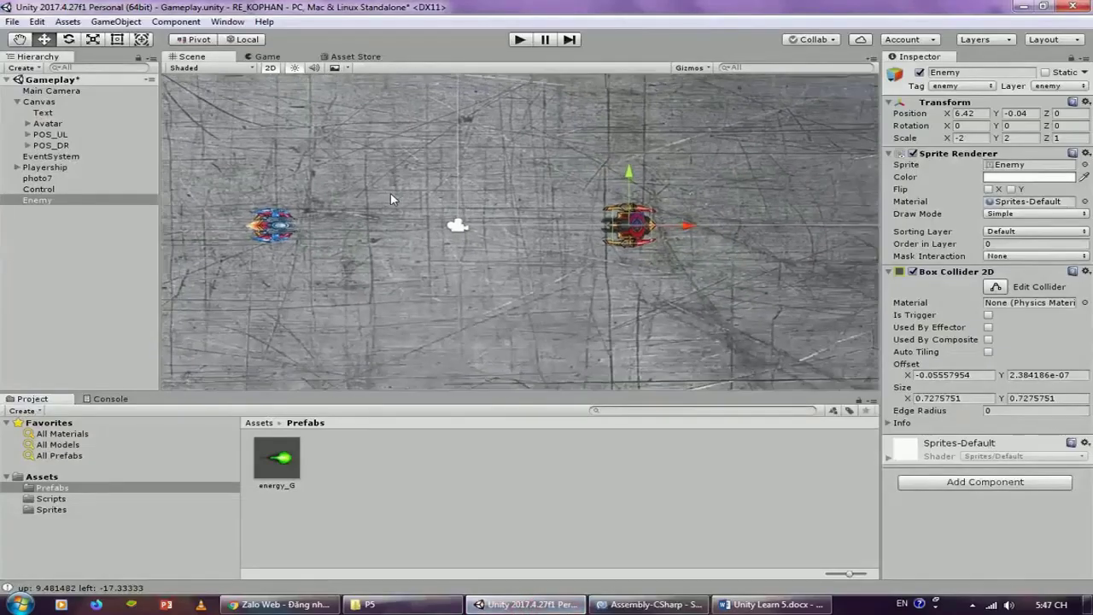
{"action": "scroll", "coordinate": [401, 188], "scroll_direction": "down", "scroll_amount": 2}
{"action": "scroll", "coordinate": [415, 184], "scroll_direction": "down", "scroll_amount": 2}
{"action": "scroll", "coordinate": [415, 185], "scroll_direction": "down", "scroll_amount": 1}
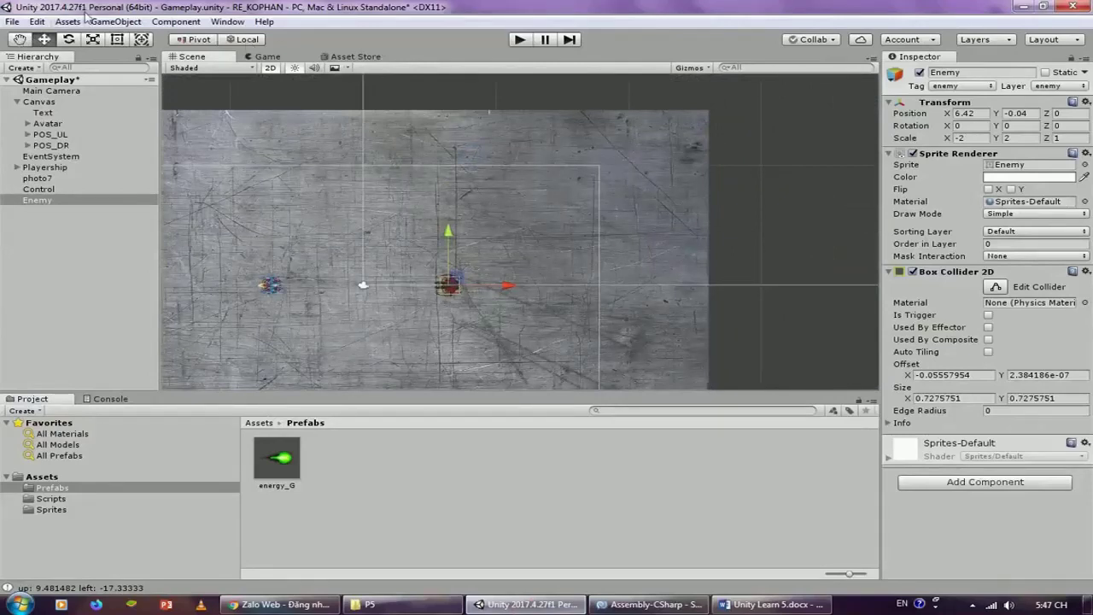
{"action": "left_click", "coordinate": [116, 21]}
{"action": "mouse_move", "coordinate": [154, 157]}
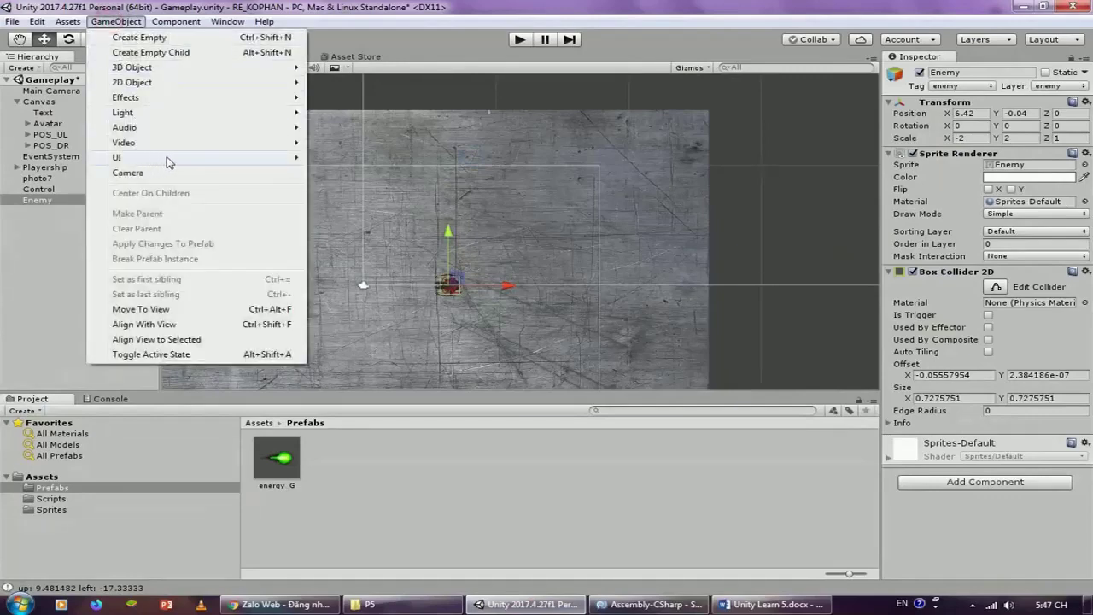
{"action": "left_click", "coordinate": [338, 157]}
Step: Set the Text (1) colour to bright green
{"action": "scroll", "coordinate": [691, 193], "scroll_direction": "down", "scroll_amount": 10}
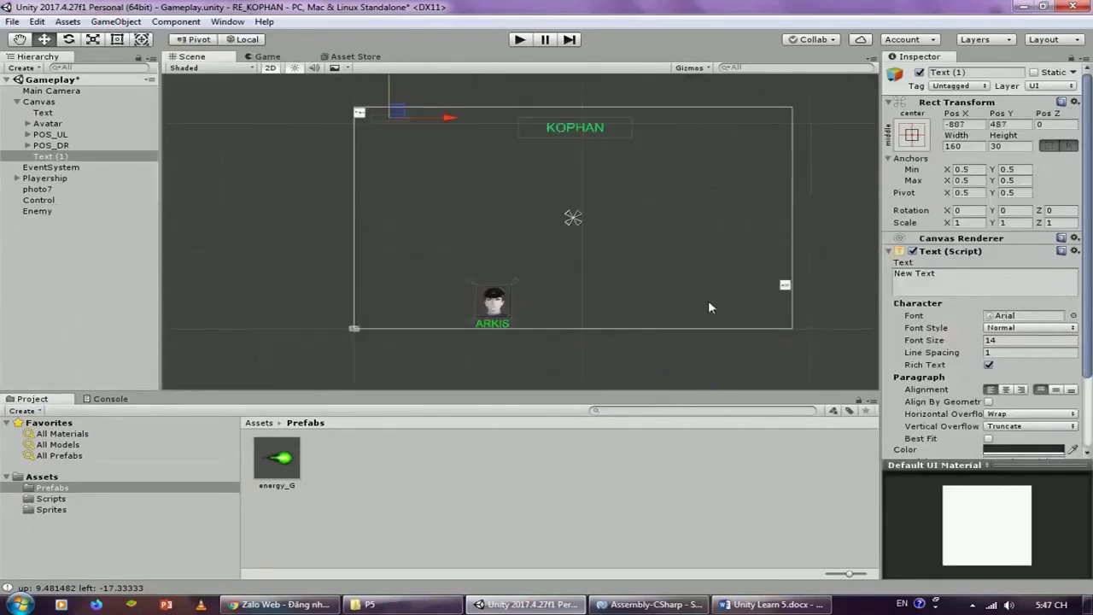
{"action": "left_click", "coordinate": [1010, 451]}
{"action": "left_click", "coordinate": [153, 132]}
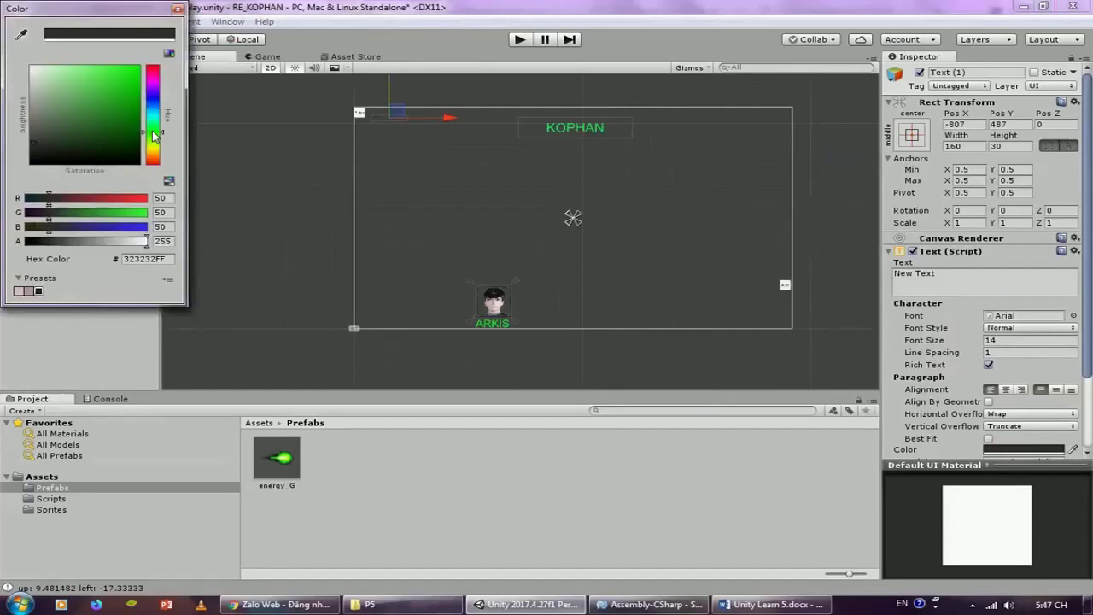
{"action": "left_click_drag", "start_coordinate": [127, 74], "coordinate": [125, 67]}
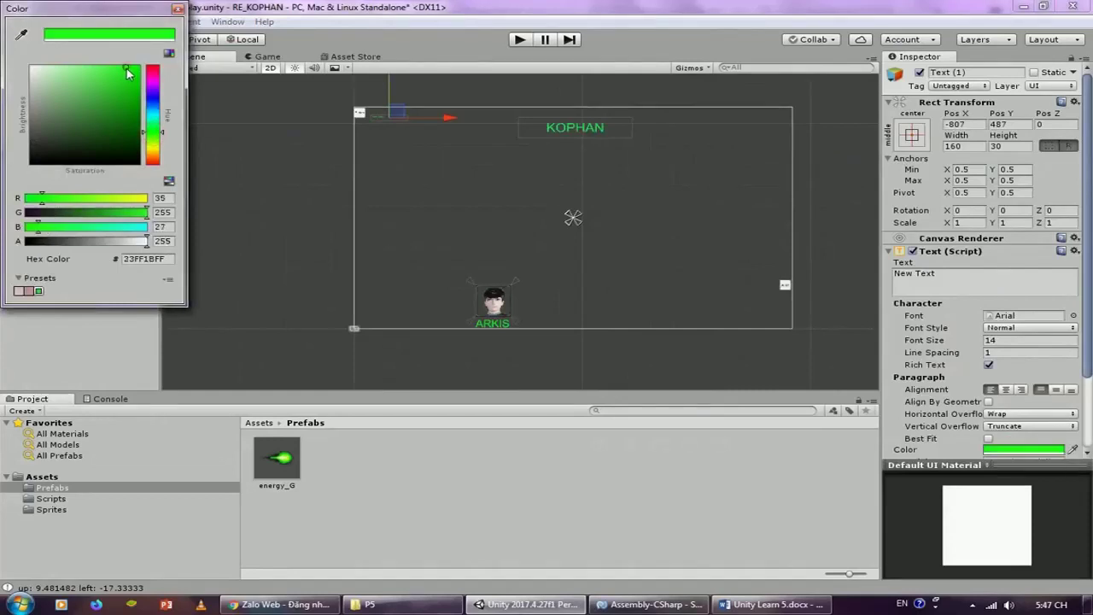
Step: Add txtscore.text = "Score: " + dt.score; to control_GP's Update and save the script
{"action": "left_click", "coordinate": [178, 10]}
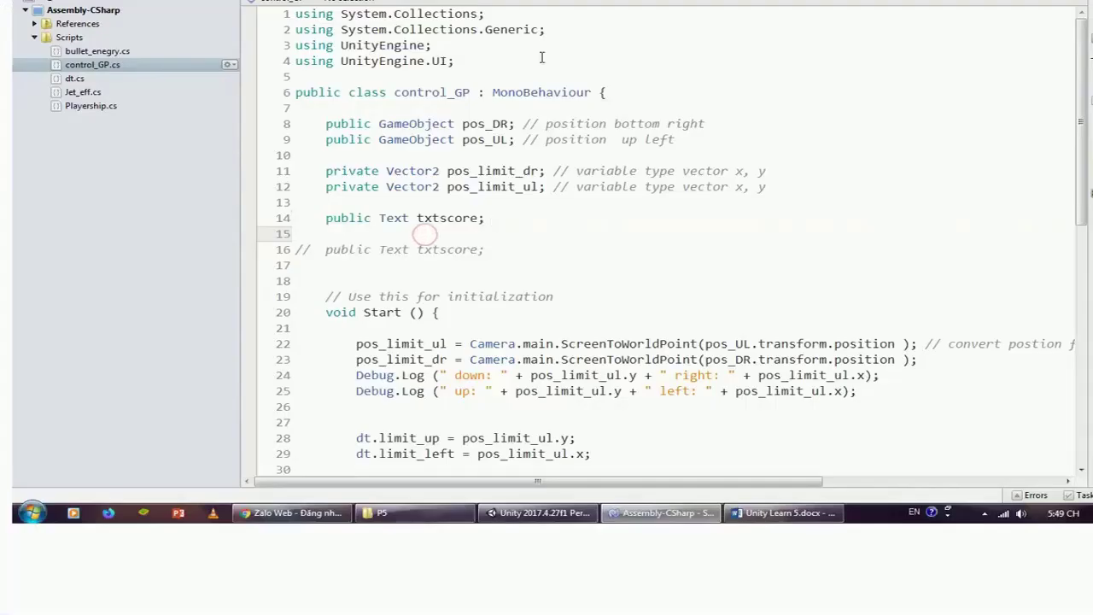
{"action": "left_click_drag", "start_coordinate": [495, 219], "coordinate": [321, 222]}
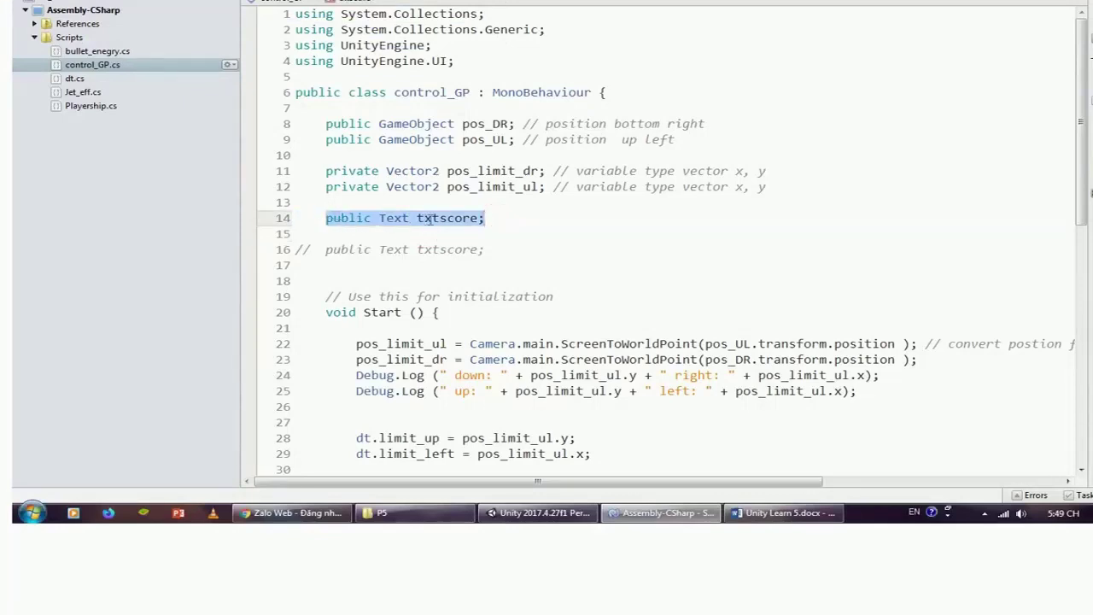
{"action": "scroll", "coordinate": [481, 236], "scroll_direction": "down", "scroll_amount": 7}
{"action": "scroll", "coordinate": [441, 291], "scroll_direction": "down", "scroll_amount": 2}
{"action": "scroll", "coordinate": [348, 332], "scroll_direction": "up", "scroll_amount": 1}
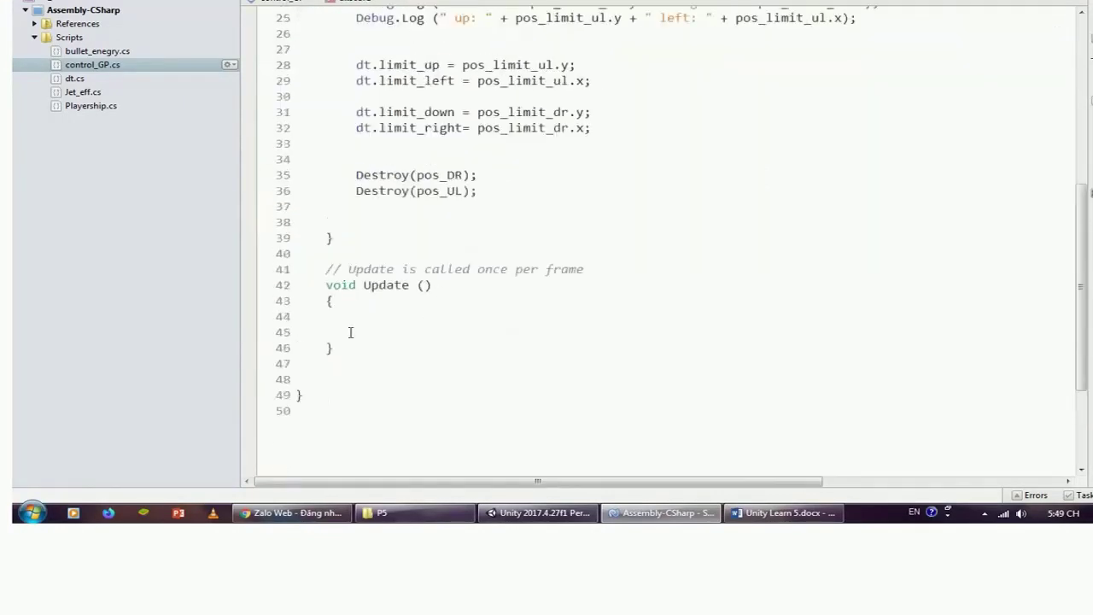
{"action": "type", "text": "txtscore.text = \"Score: \" + dt.score;"}
{"action": "left_click", "coordinate": [648, 323]}
{"action": "key", "text": "shift+Home"}
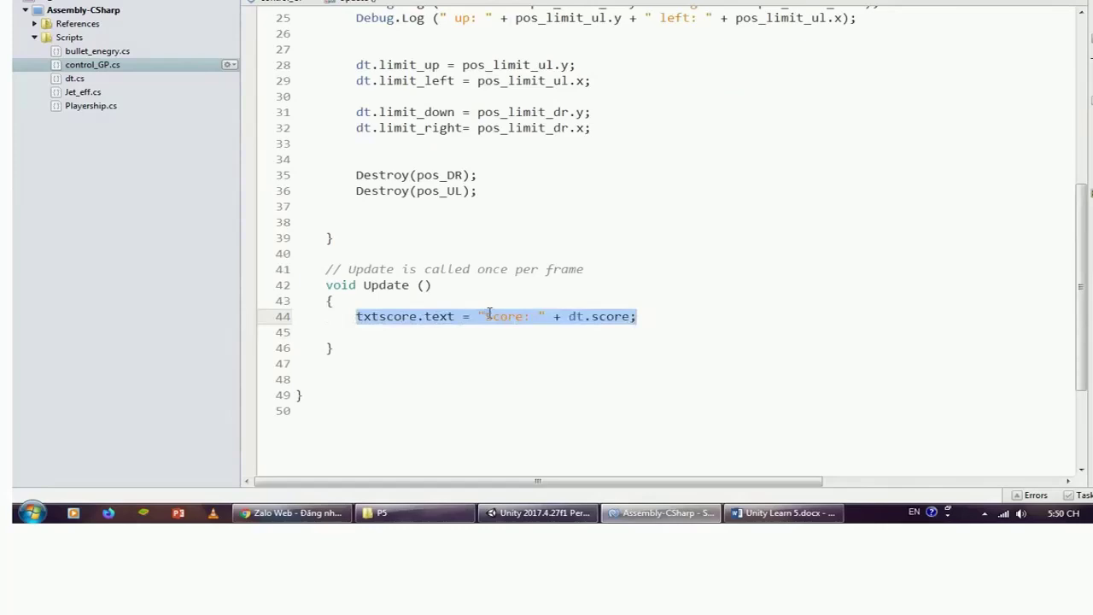
{"action": "left_click", "coordinate": [656, 316]}
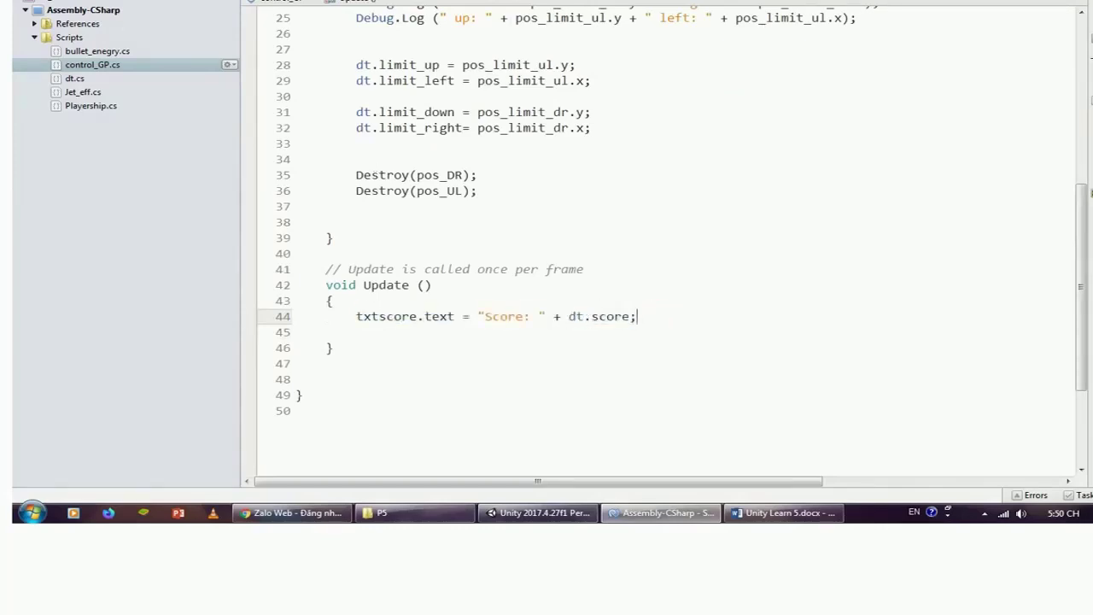
{"action": "key", "text": "alt+f"}
{"action": "key", "text": "alt+Tab"}
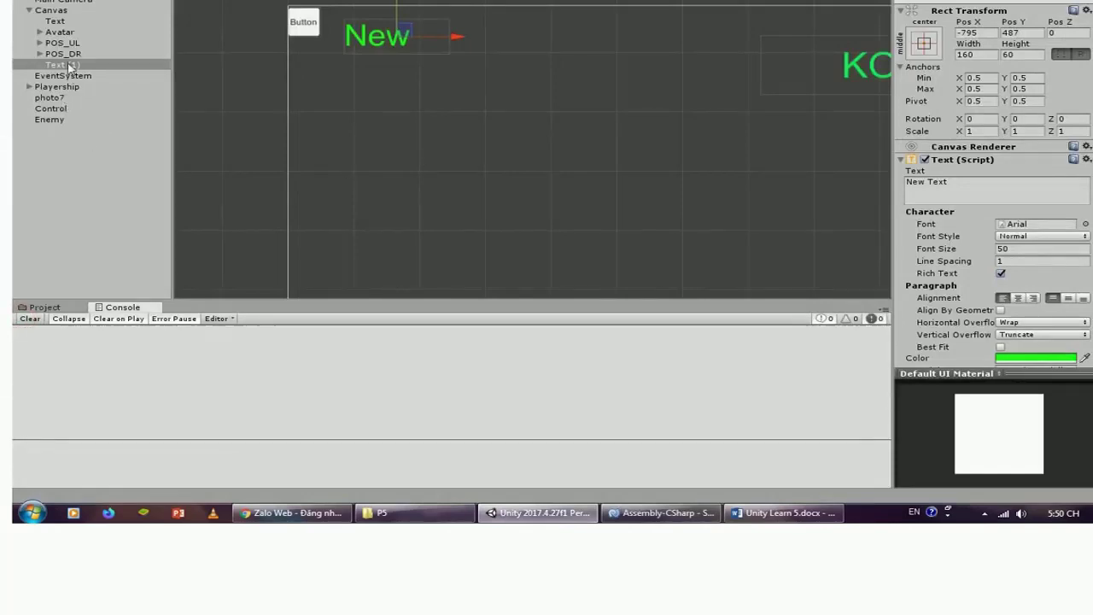
Step: Assign Text (1) to the Control object's Txtscore field and do a quick play test
{"action": "left_click", "coordinate": [66, 99]}
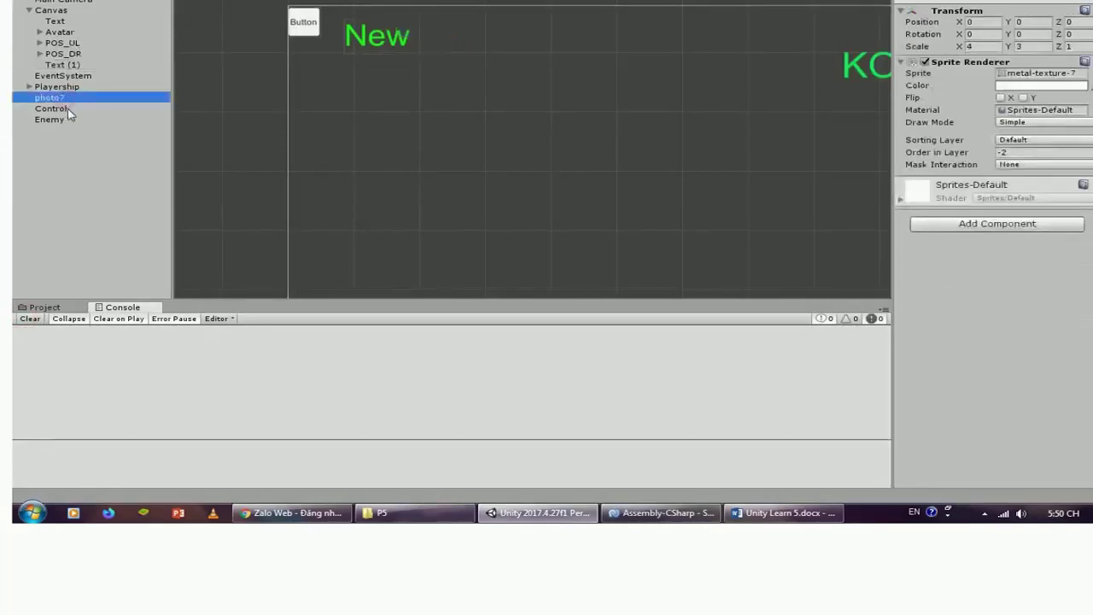
{"action": "left_click", "coordinate": [68, 108]}
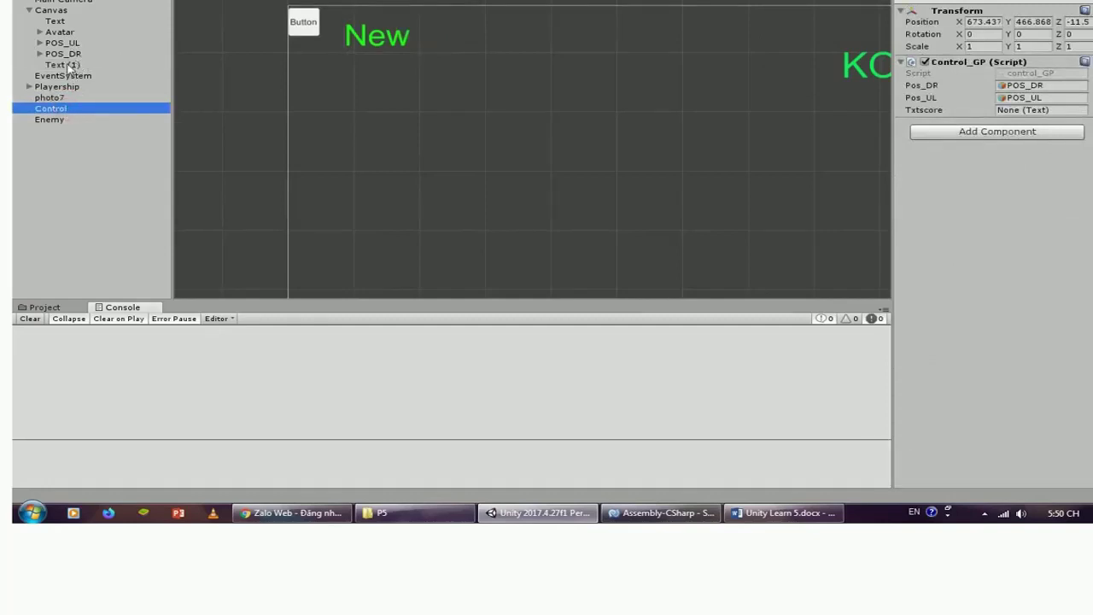
{"action": "left_click_drag", "start_coordinate": [66, 68], "coordinate": [1033, 115]}
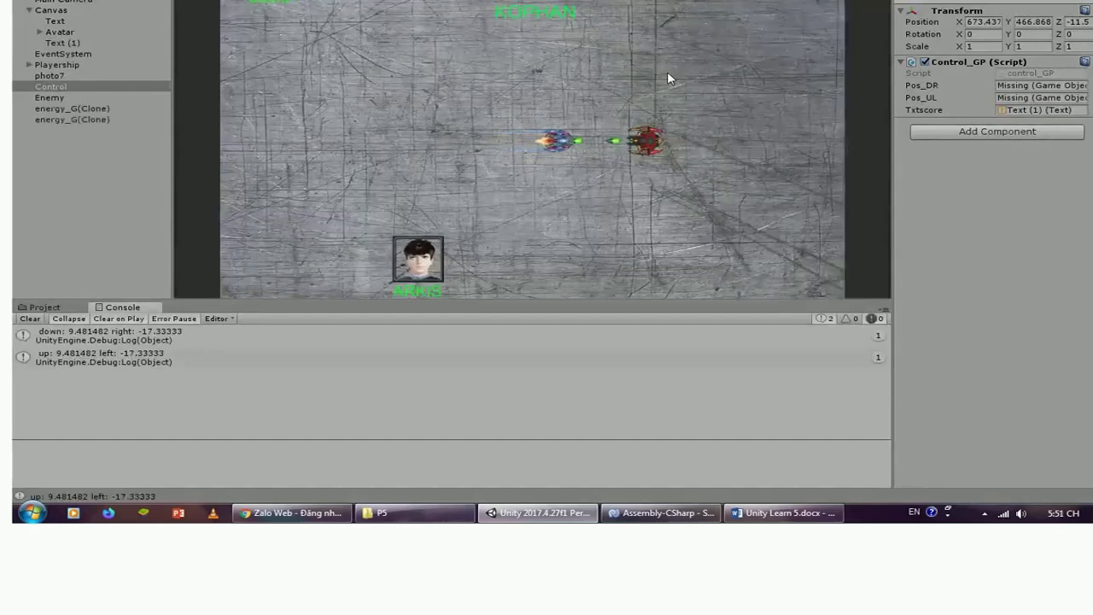
{"action": "key", "text": "ctrl+p"}
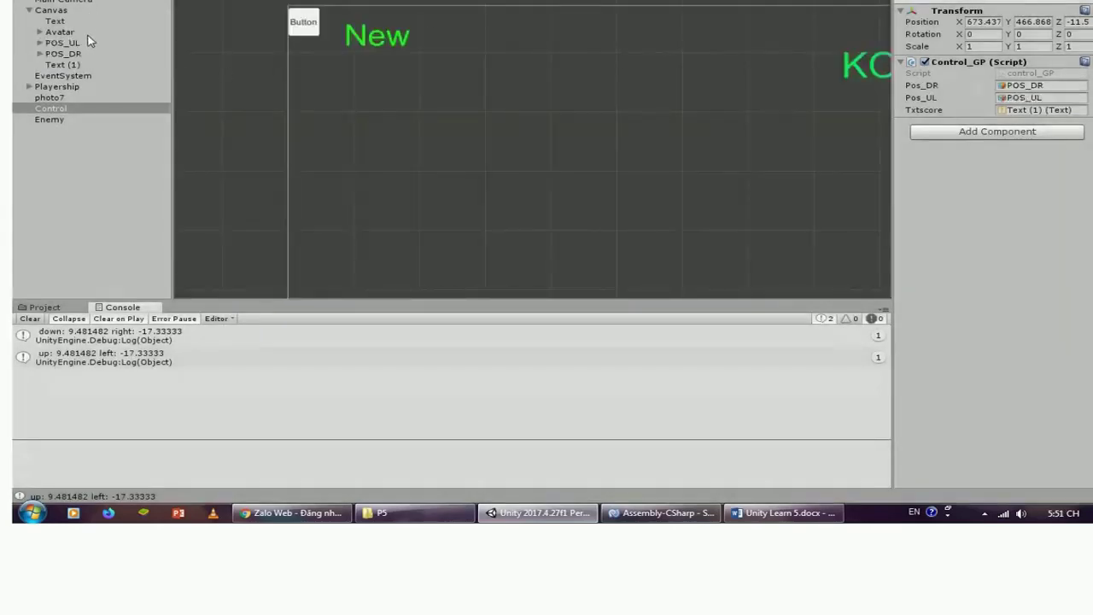
Step: Set the Text (1) width to 500 and move it to the right
{"action": "double_click", "coordinate": [88, 65]}
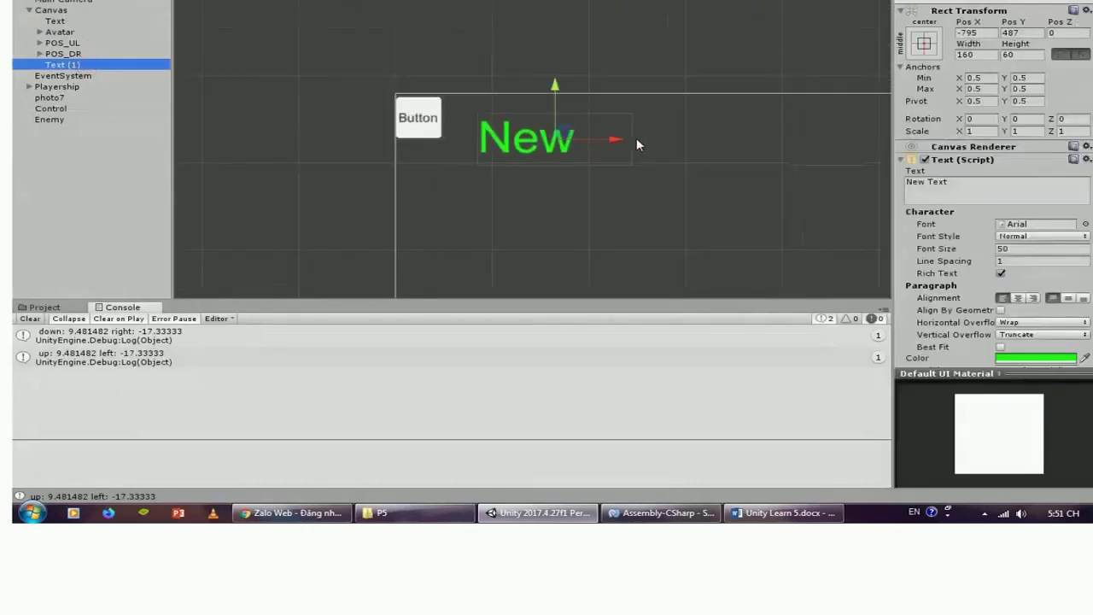
{"action": "left_click", "coordinate": [976, 55]}
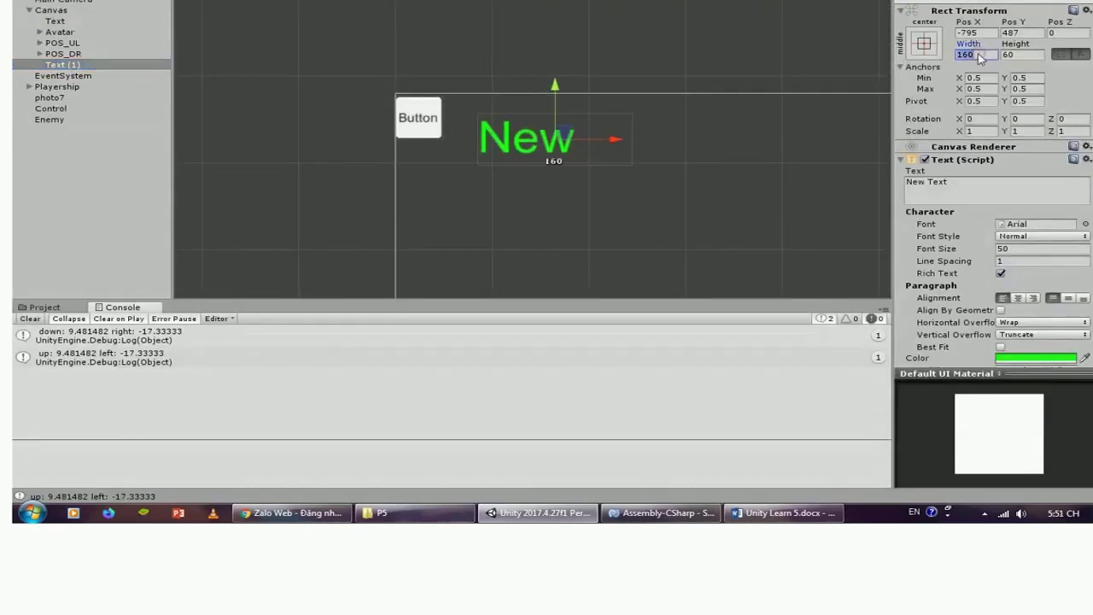
{"action": "type", "text": "50"}
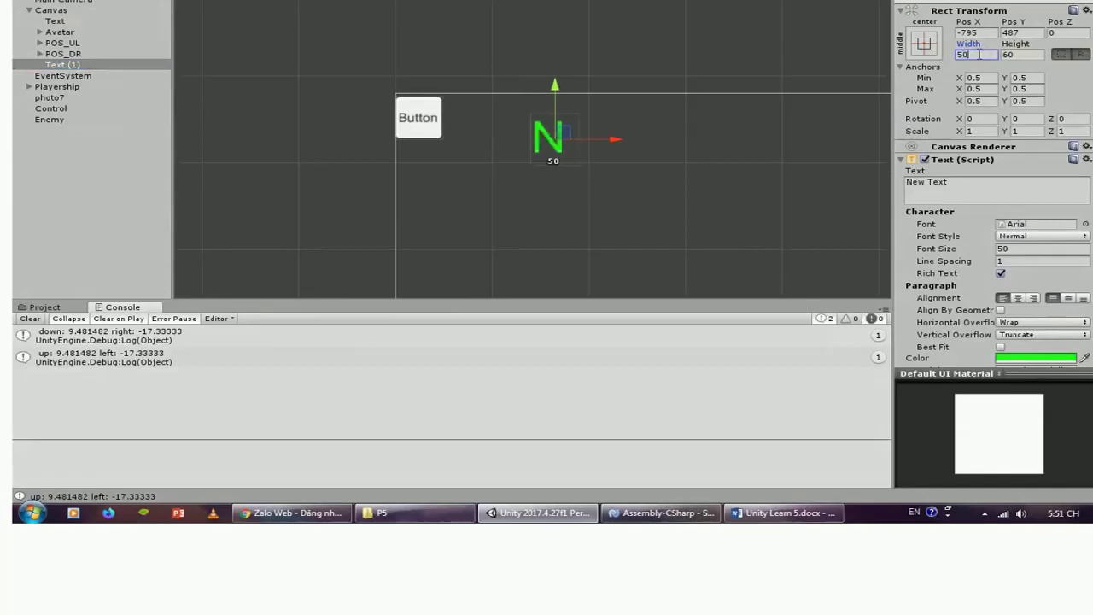
{"action": "type", "text": "0"}
{"action": "left_click_drag", "start_coordinate": [575, 133], "coordinate": [724, 130]}
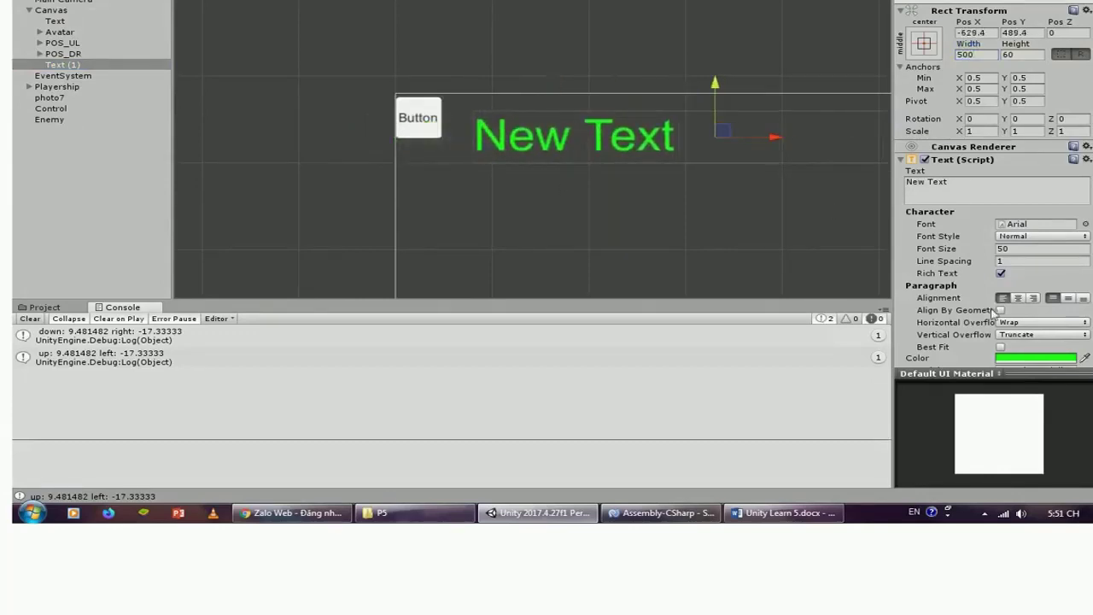
Step: Set Horizontal Overflow to Overflow and play-test shooting the enemy until the score reaches 25
{"action": "left_click", "coordinate": [1030, 328]}
{"action": "left_click", "coordinate": [1031, 345]}
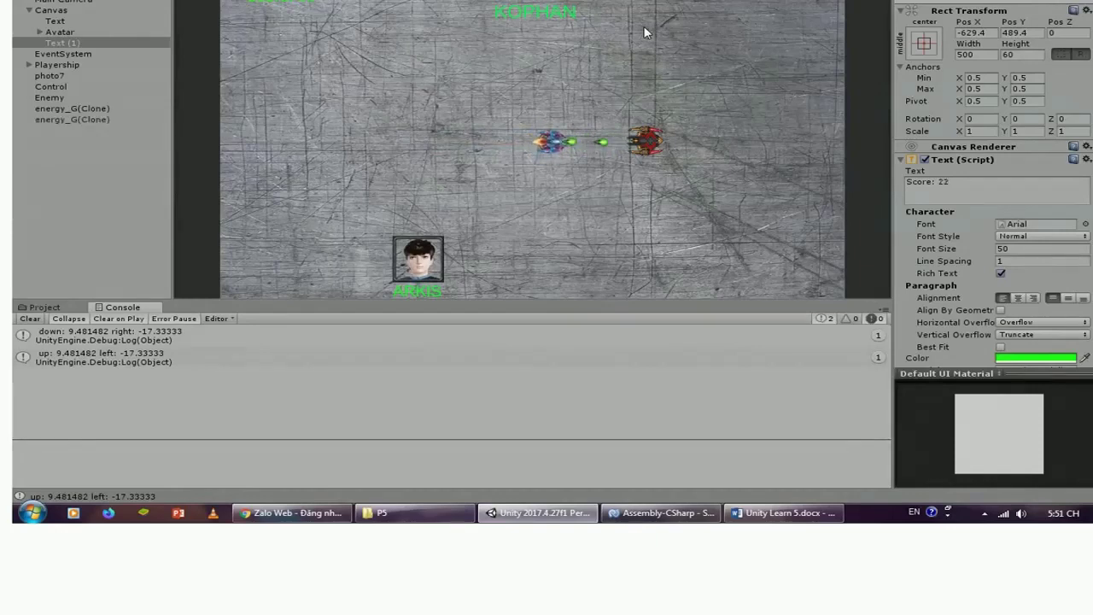
{"action": "key", "text": "Up"}
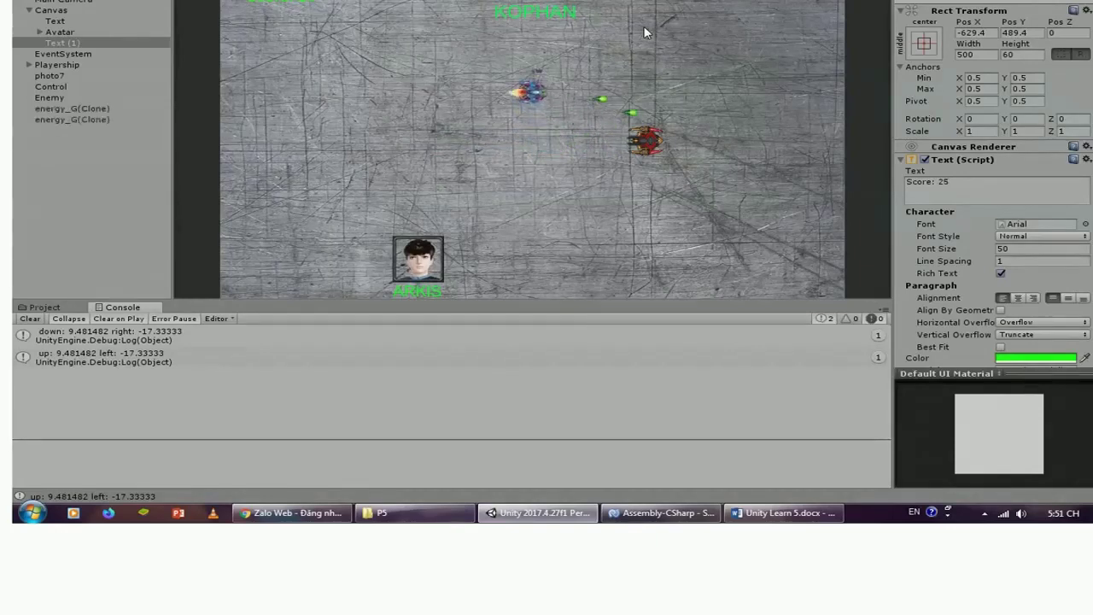
{"action": "key", "text": "Left"}
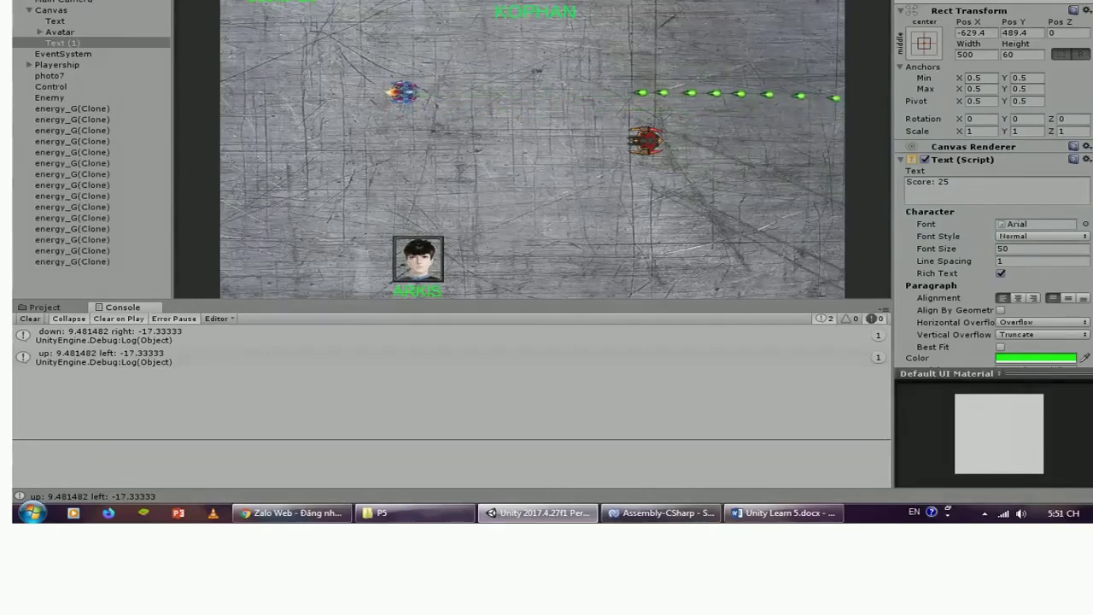
Step: Select and frame a leftover energy_G(Clone) bullet in the Scene view
{"action": "key", "text": "ctrl+1"}
{"action": "left_click", "coordinate": [75, 185]}
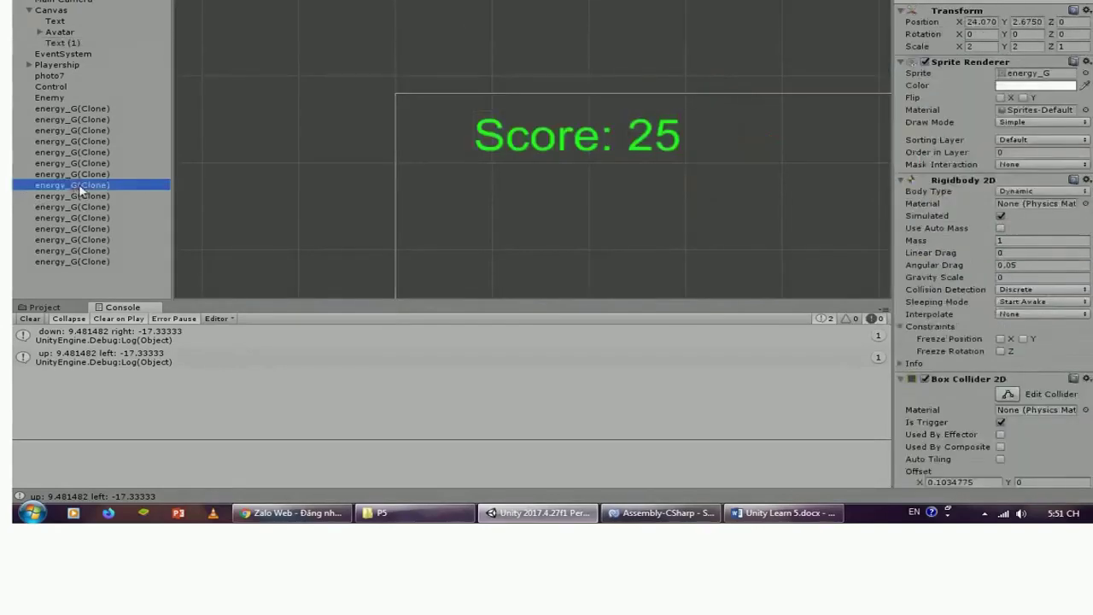
{"action": "double_click", "coordinate": [81, 189]}
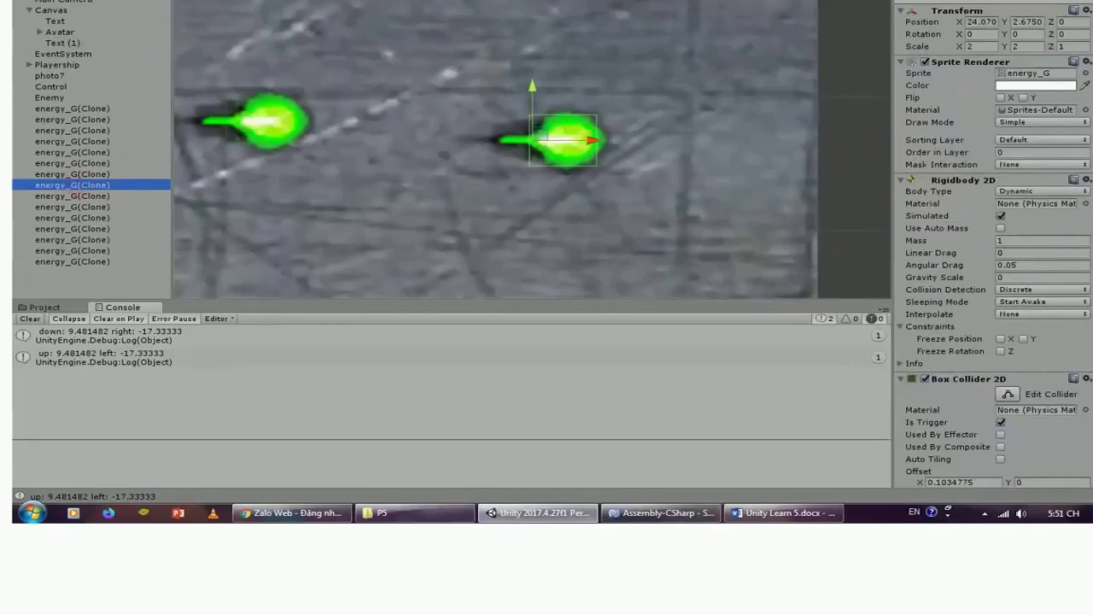
Step: Add Destroy(gameObject, 1f); to Start() in bullet_enegry.cs
{"action": "key", "text": "alt+Tab"}
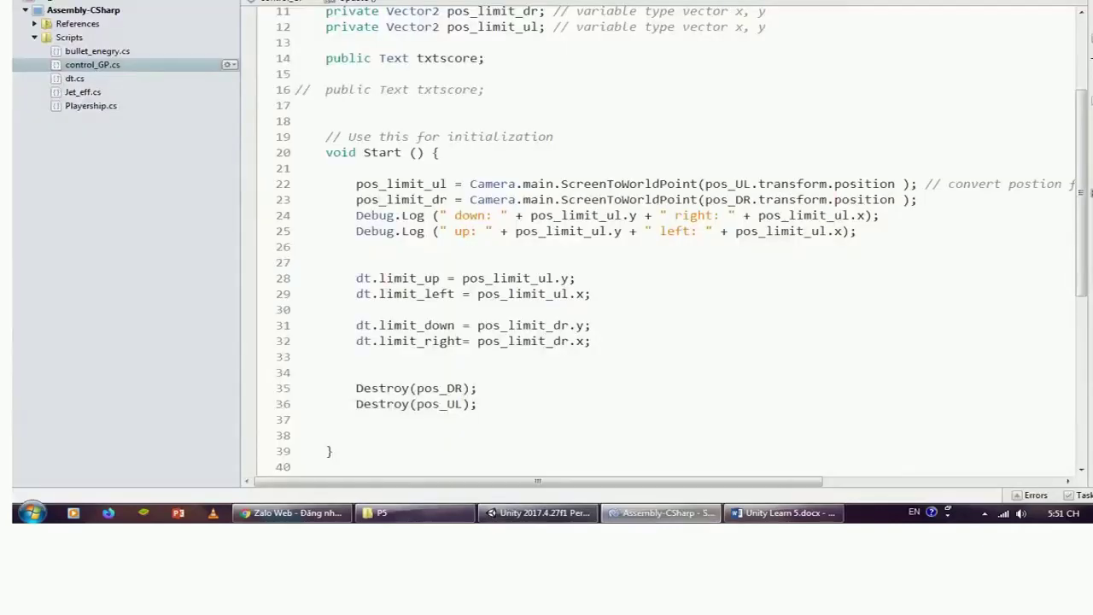
{"action": "key", "text": "ctrl+Tab"}
{"action": "scroll", "coordinate": [404, 200], "scroll_direction": "up", "scroll_amount": 3}
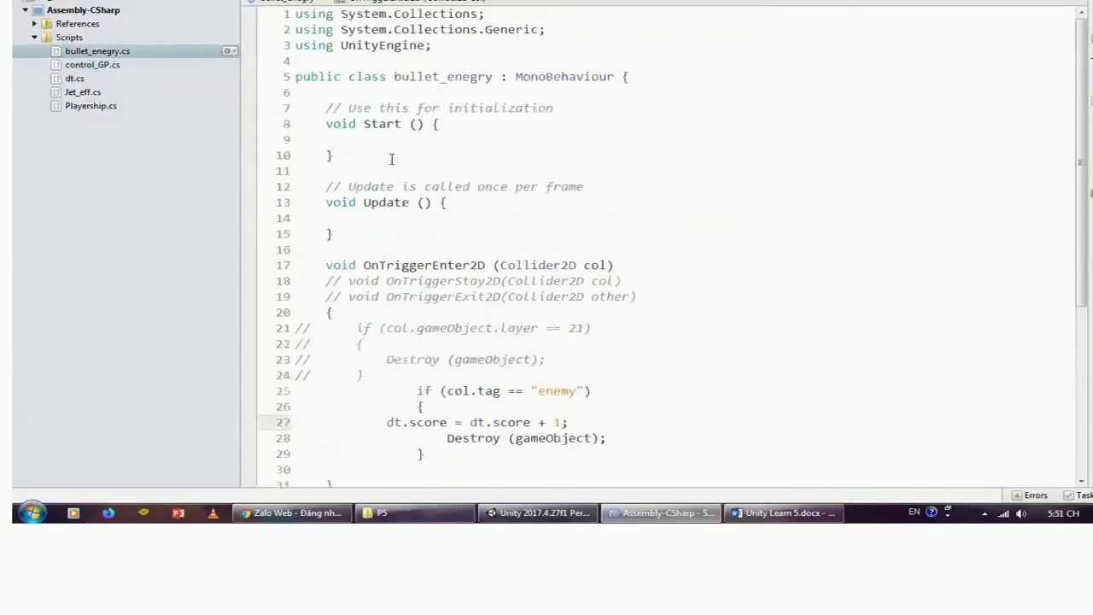
{"action": "left_click", "coordinate": [383, 139]}
{"action": "type", "text": "Destroy (gameObject, 1f);"}
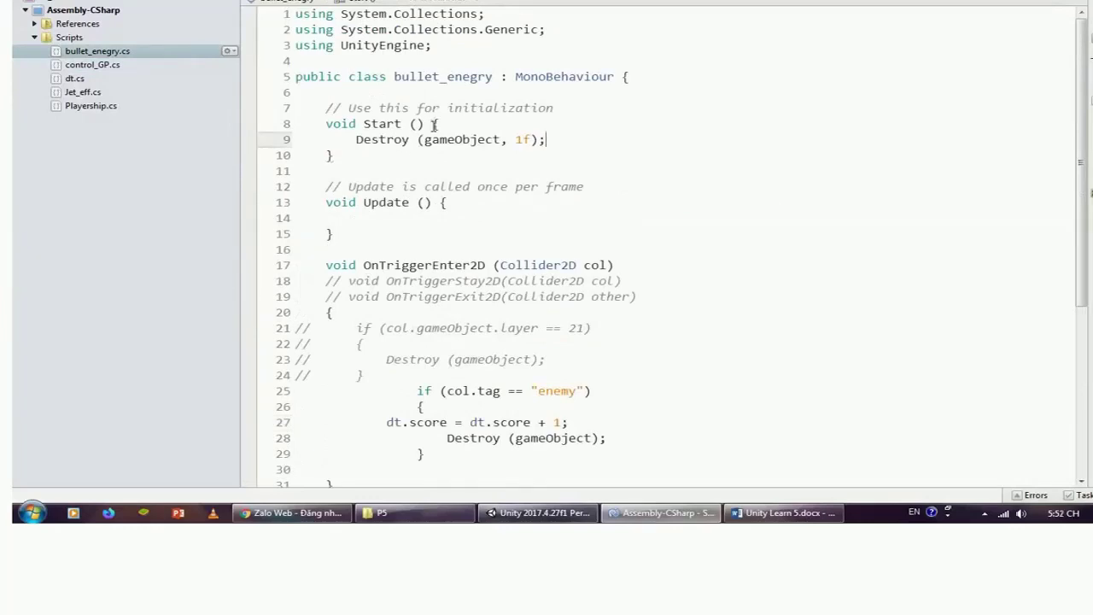
{"action": "left_click_drag", "start_coordinate": [559, 140], "coordinate": [351, 138]}
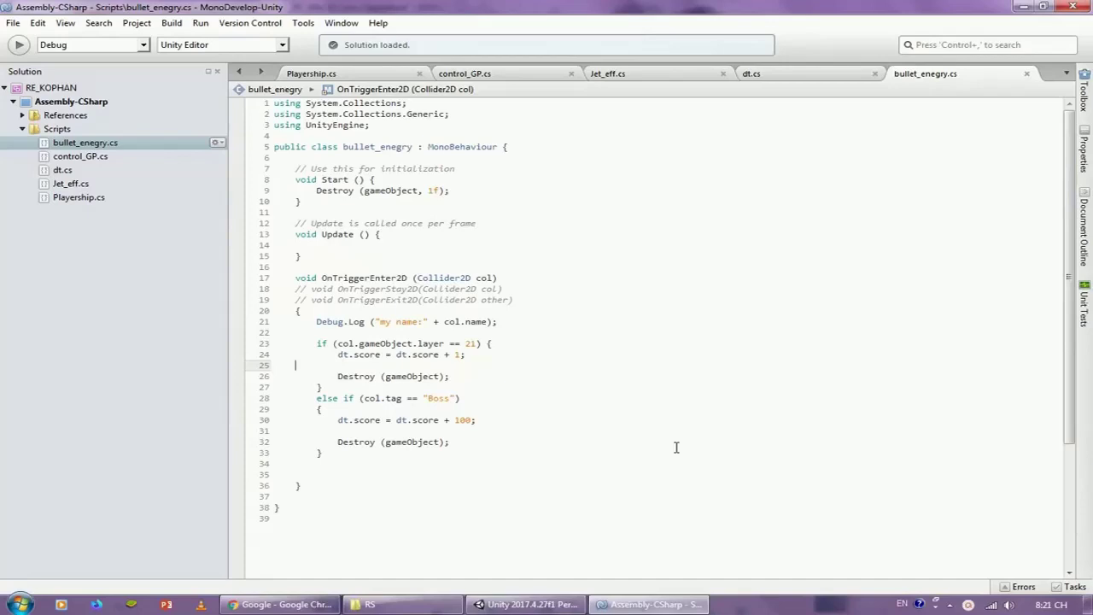
Step: Review the OnTriggerEnter2D Debug.Log line and check the Enemy object's layer in Unity
{"action": "triple_click", "coordinate": [499, 278]}
{"action": "left_click_drag", "start_coordinate": [502, 322], "coordinate": [312, 321]}
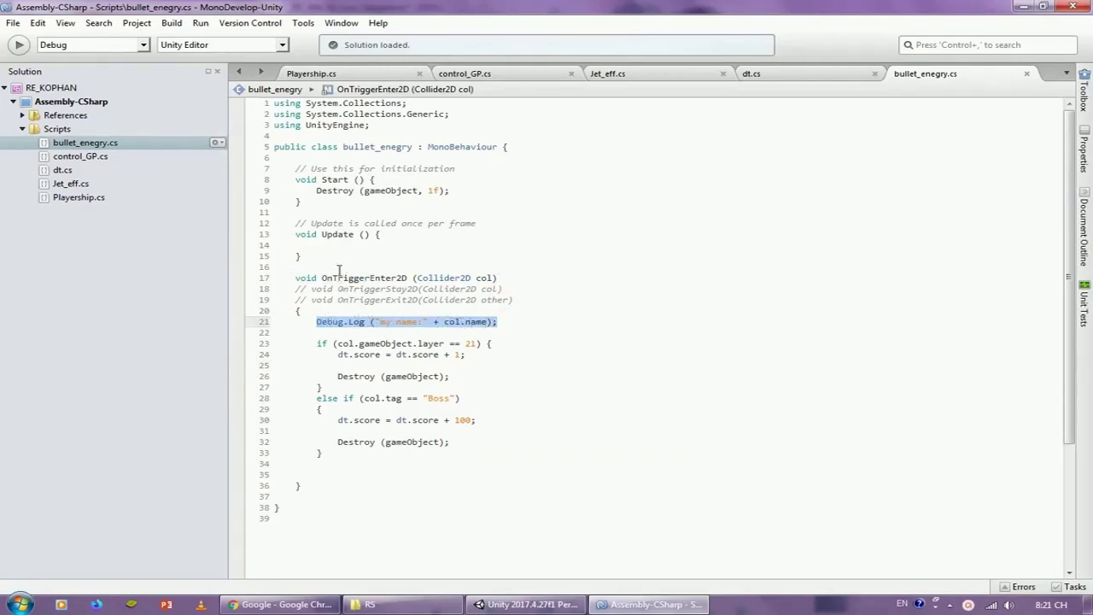
{"action": "mouse_move", "coordinate": [332, 321]}
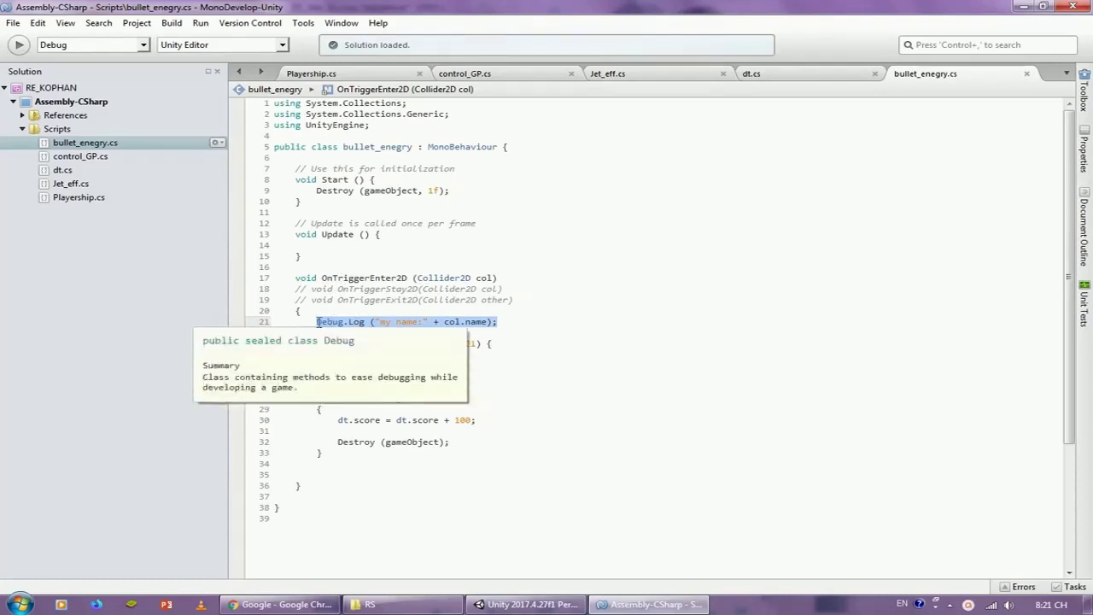
{"action": "left_click_drag", "start_coordinate": [380, 321], "coordinate": [496, 321]}
{"action": "left_click", "coordinate": [521, 605]}
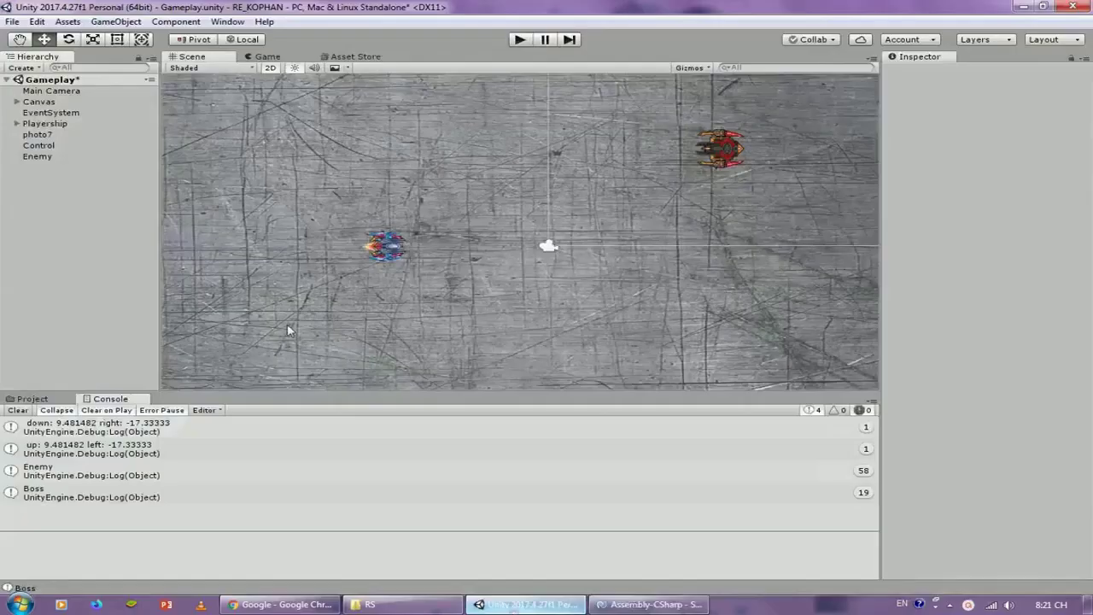
{"action": "left_click", "coordinate": [47, 158]}
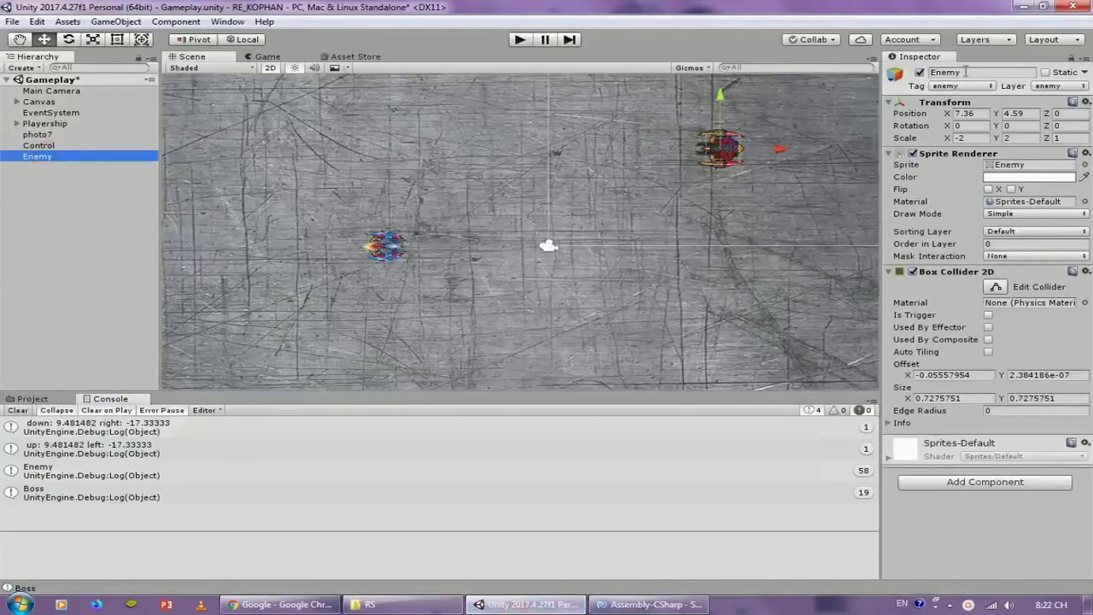
{"action": "left_click", "coordinate": [649, 603]}
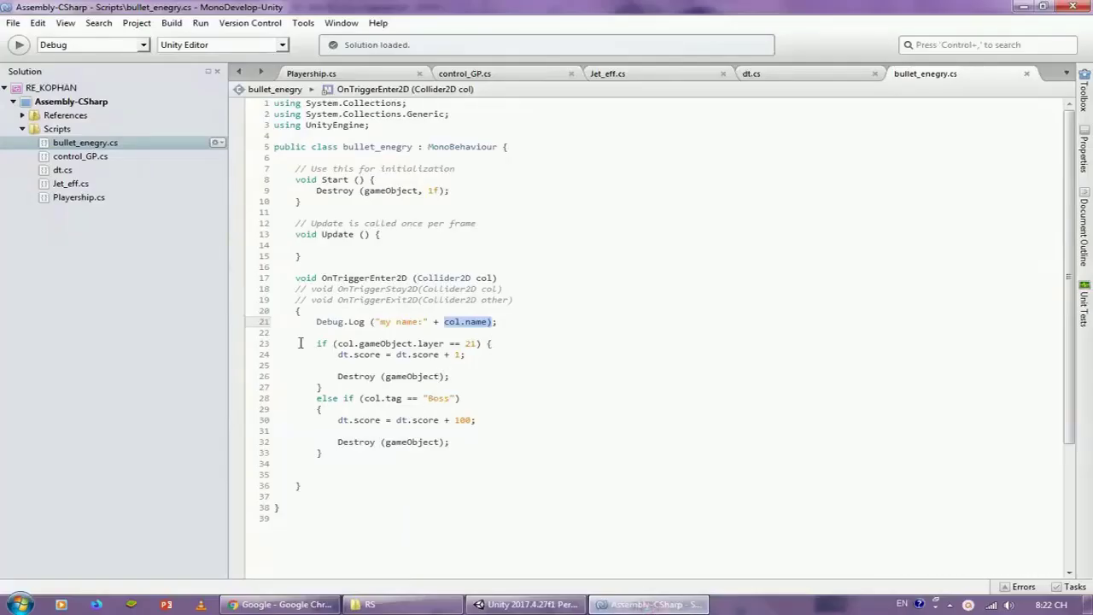
Step: Review the layer == 21 (+1) and Boss tag (+100) scoring lines
{"action": "mouse_move", "coordinate": [335, 343]}
{"action": "left_mouse_down"}
{"action": "mouse_move", "coordinate": [481, 344]}
{"action": "mouse_move", "coordinate": [337, 354]}
{"action": "left_mouse_up"}
{"action": "left_click", "coordinate": [484, 345]}
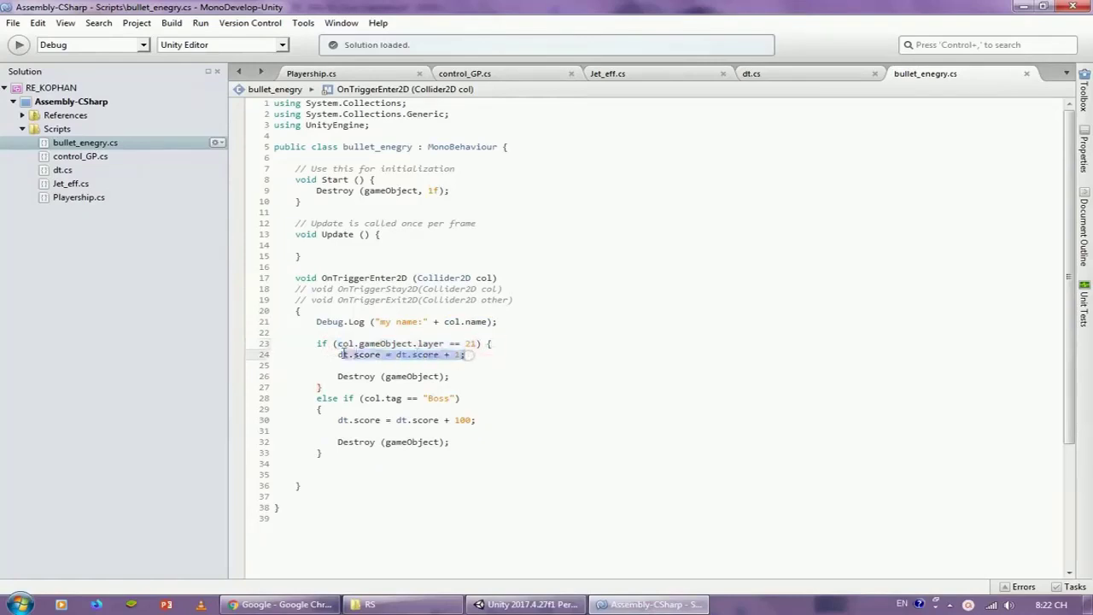
{"action": "left_click", "coordinate": [472, 354]}
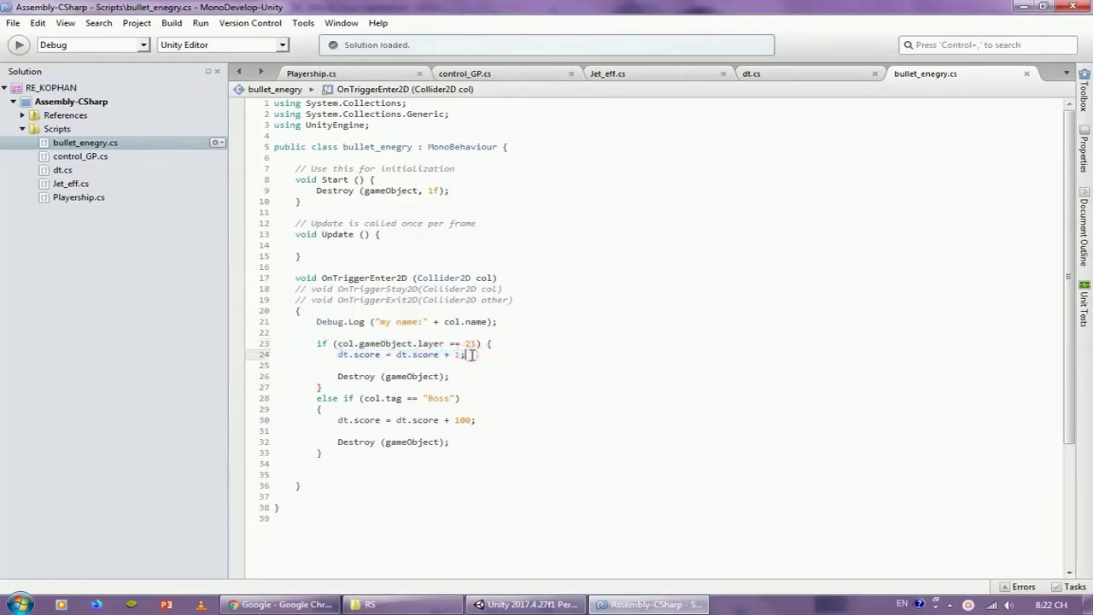
{"action": "left_click_drag", "start_coordinate": [461, 398], "coordinate": [316, 399]}
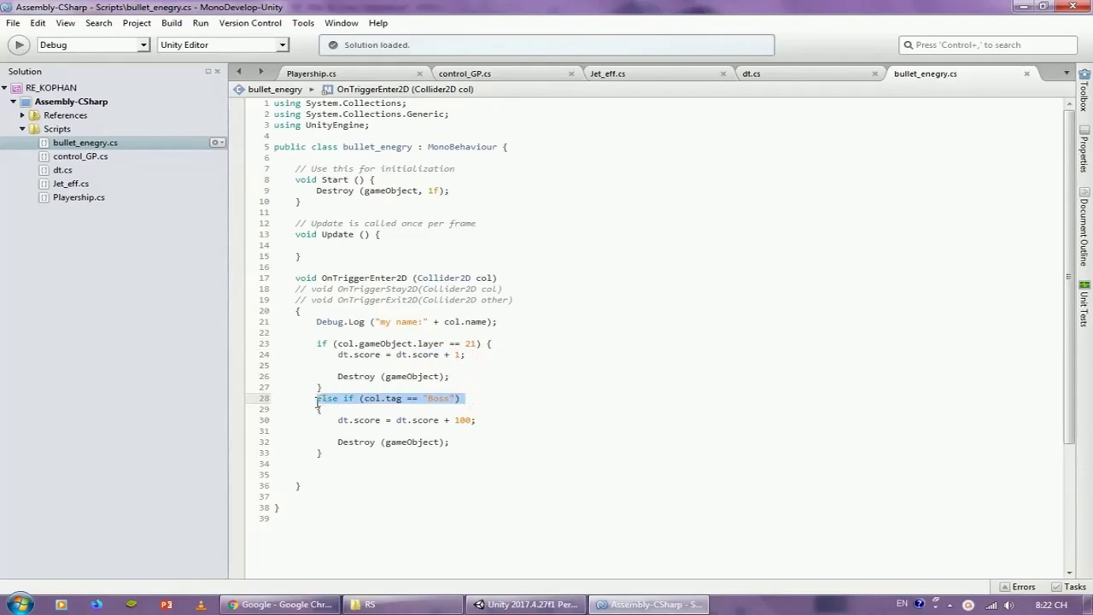
{"action": "left_click", "coordinate": [430, 399]}
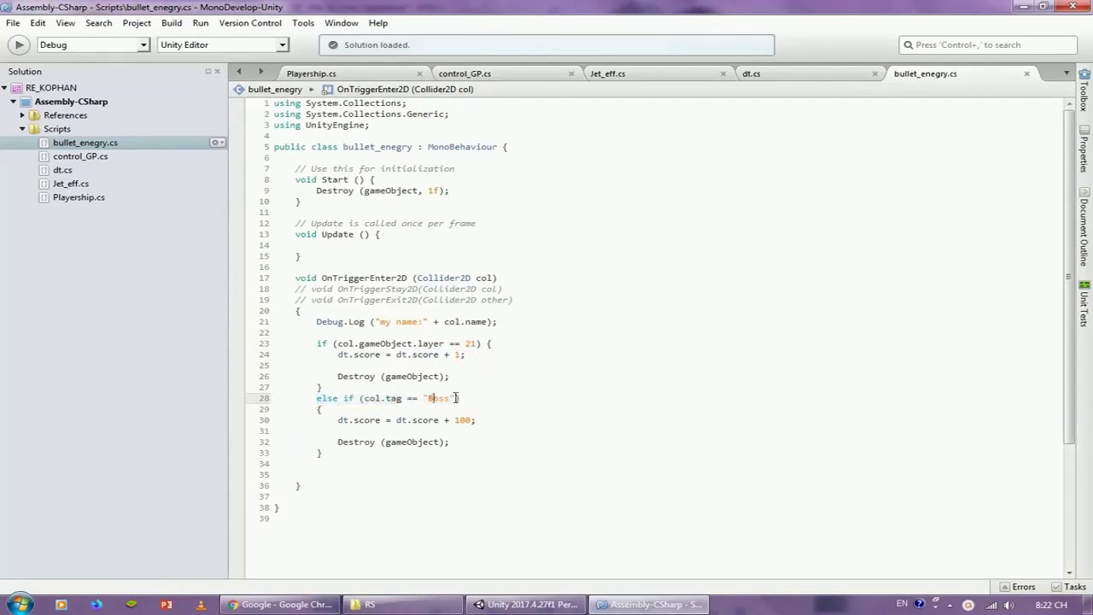
{"action": "left_click_drag", "start_coordinate": [476, 419], "coordinate": [327, 420]}
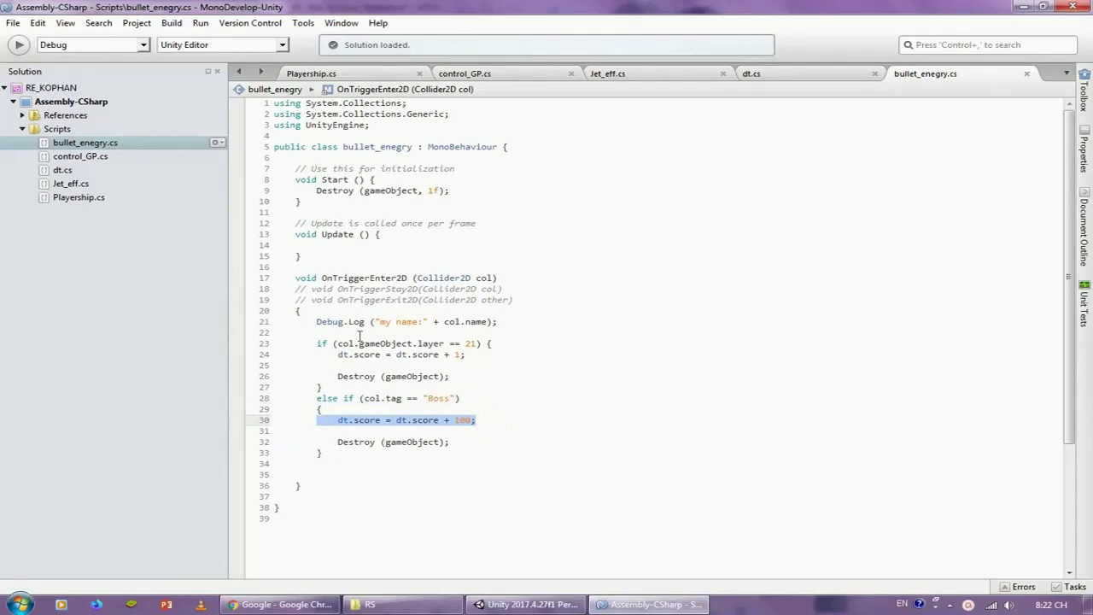
{"action": "left_click", "coordinate": [331, 465]}
Step: Duplicate the Enemy object and rename the copy Boss
{"action": "key", "text": "alt+Tab"}
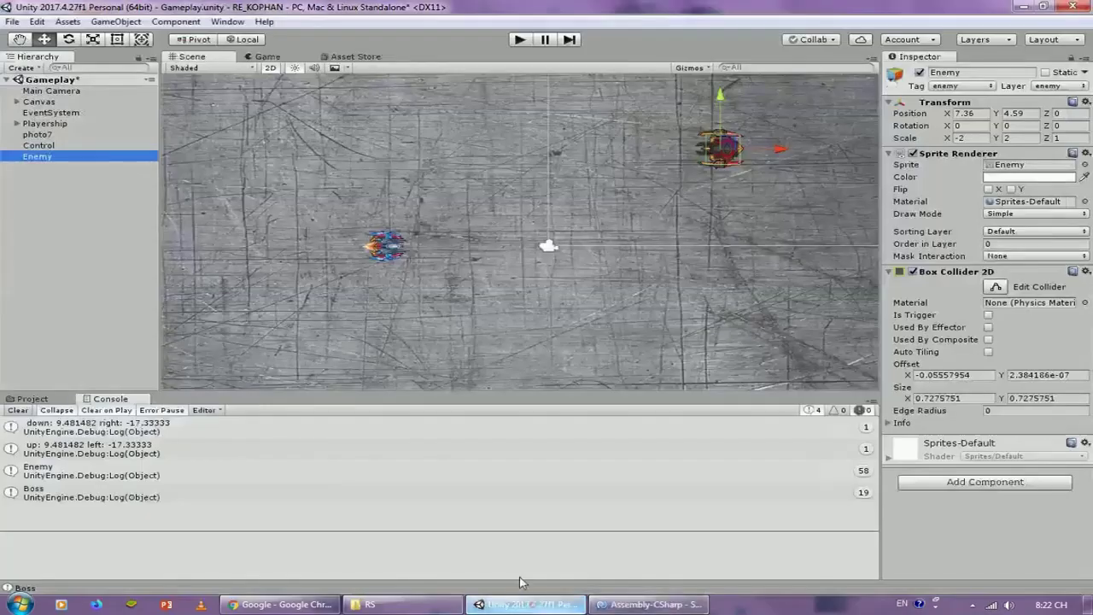
{"action": "right_click", "coordinate": [62, 160]}
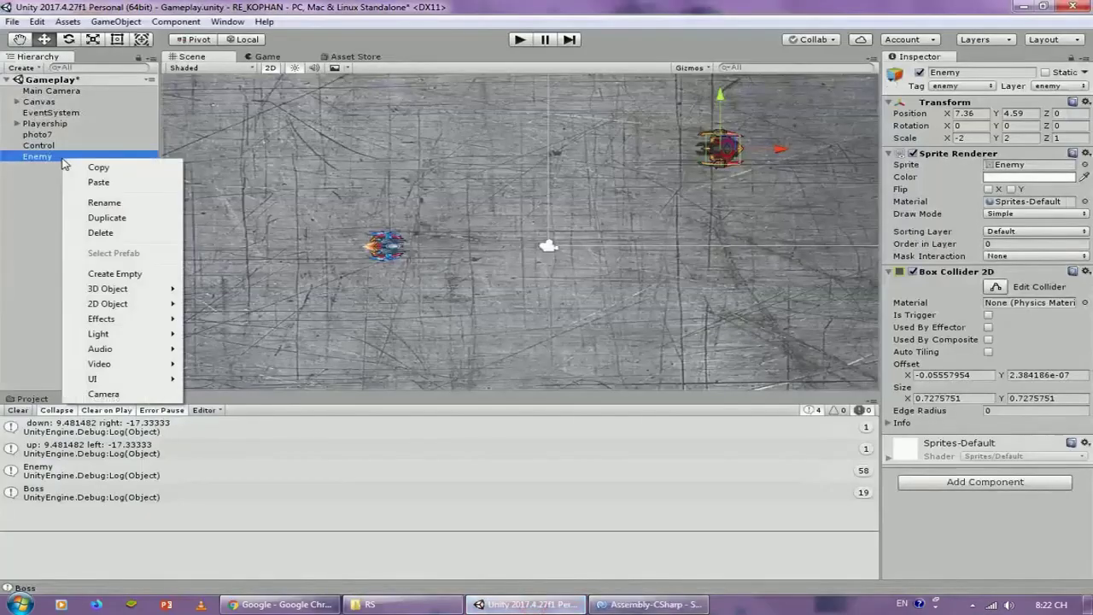
{"action": "left_click", "coordinate": [92, 213]}
{"action": "left_click", "coordinate": [42, 170]}
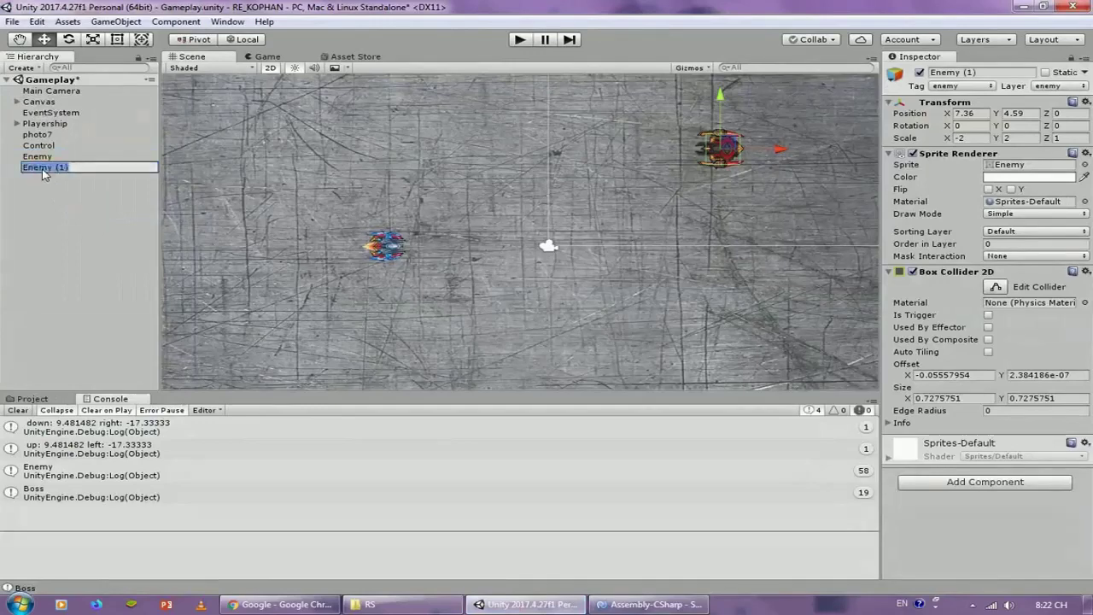
{"action": "type", "text": "Boss"}
Step: Tag the Boss object as Boss and put it on the Default layer
{"action": "left_click", "coordinate": [965, 86]}
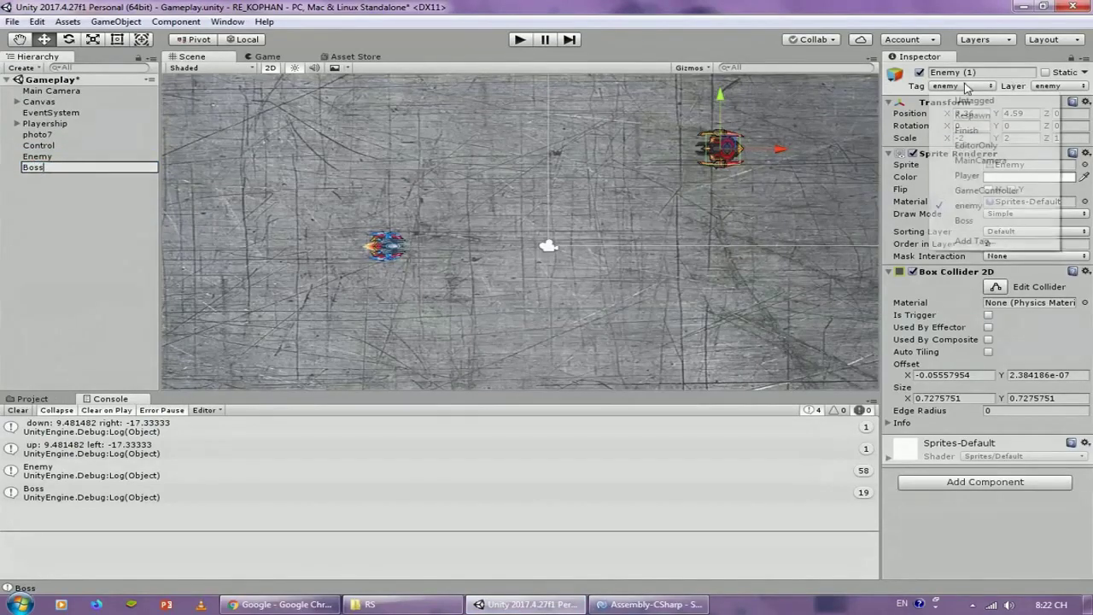
{"action": "left_click", "coordinate": [975, 241]}
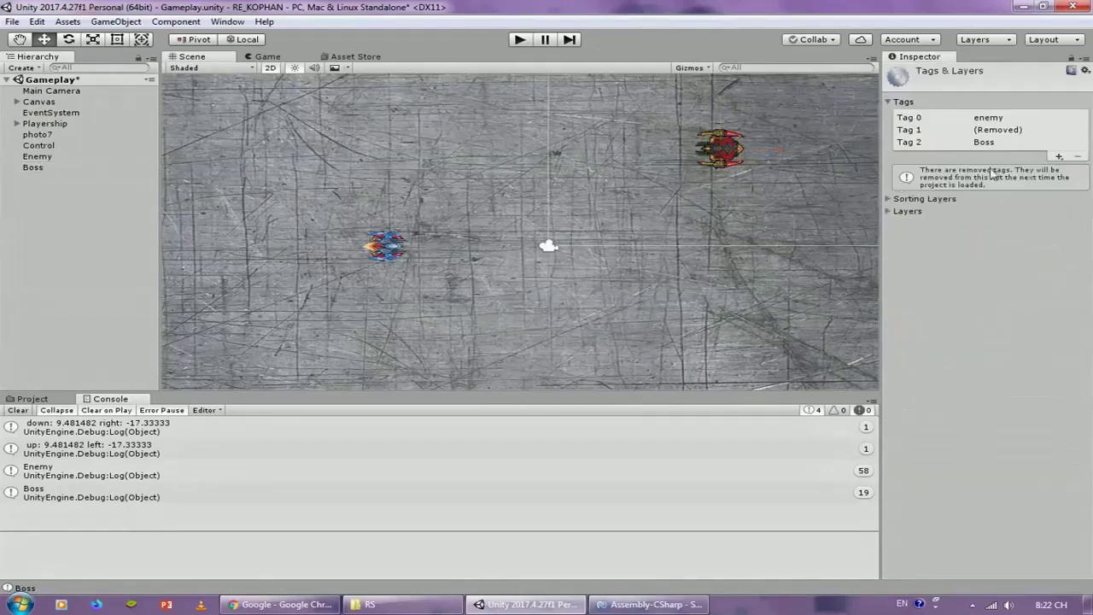
{"action": "left_click", "coordinate": [32, 167]}
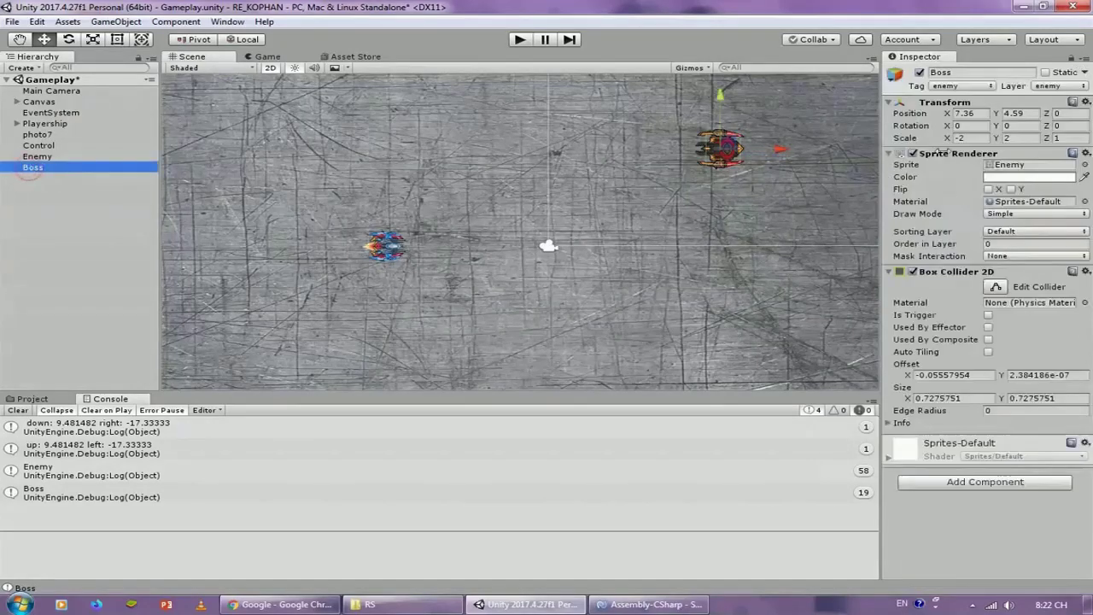
{"action": "left_click", "coordinate": [963, 86]}
{"action": "left_click", "coordinate": [964, 221]}
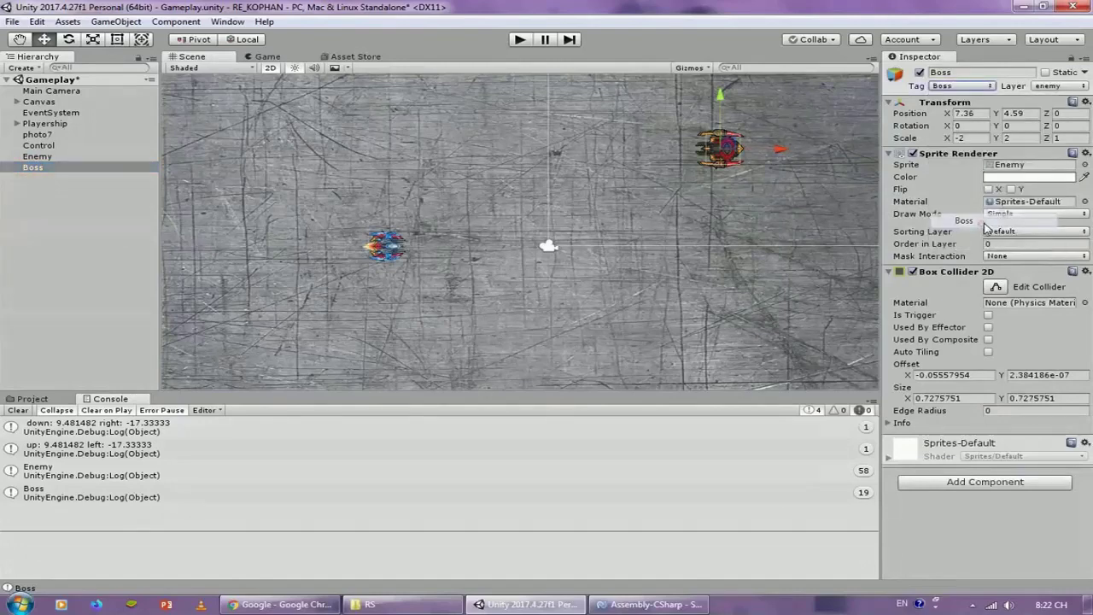
{"action": "left_click", "coordinate": [1058, 86]}
{"action": "left_click", "coordinate": [999, 86]}
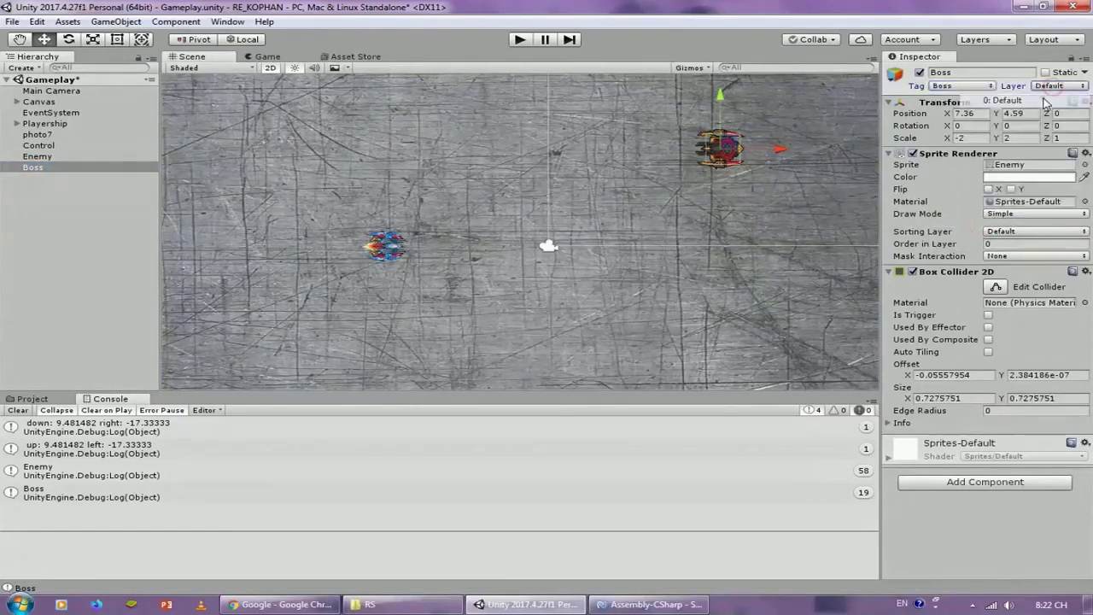
{"action": "left_click", "coordinate": [73, 159]}
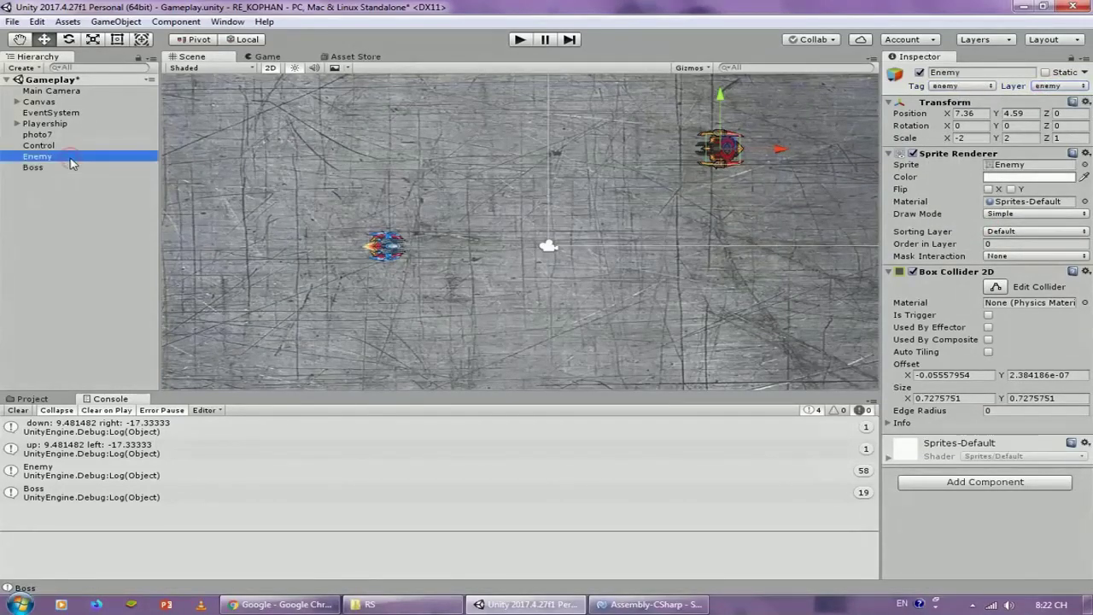
{"action": "right_click", "coordinate": [72, 164]}
Step: Duplicate Enemy as Friends, set to Default layer and Untagged
{"action": "left_click", "coordinate": [106, 217]}
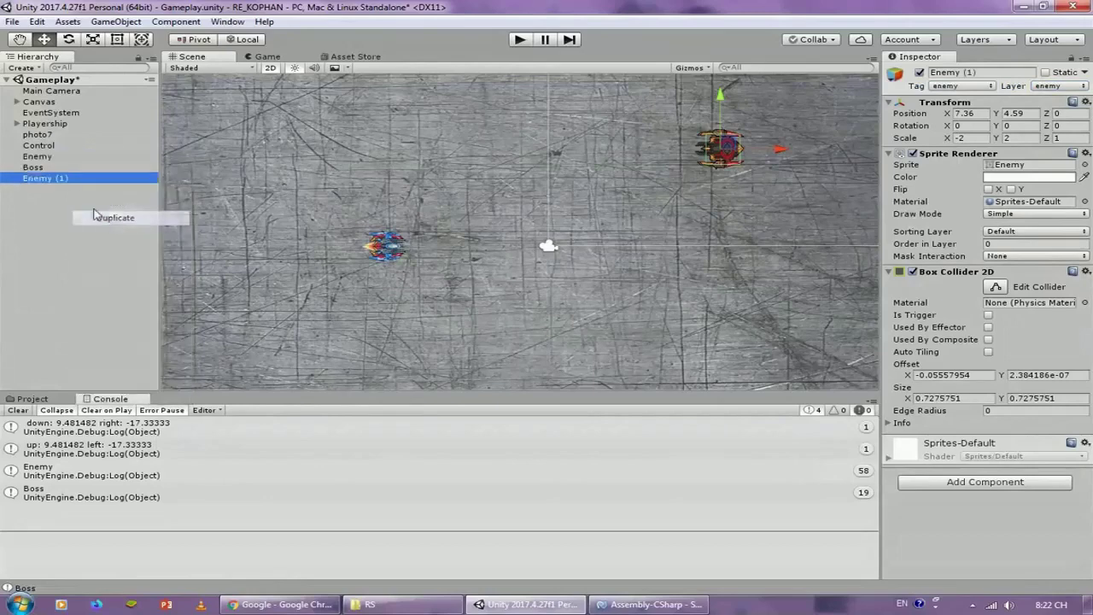
{"action": "left_click", "coordinate": [61, 180]}
{"action": "type", "text": "F"}
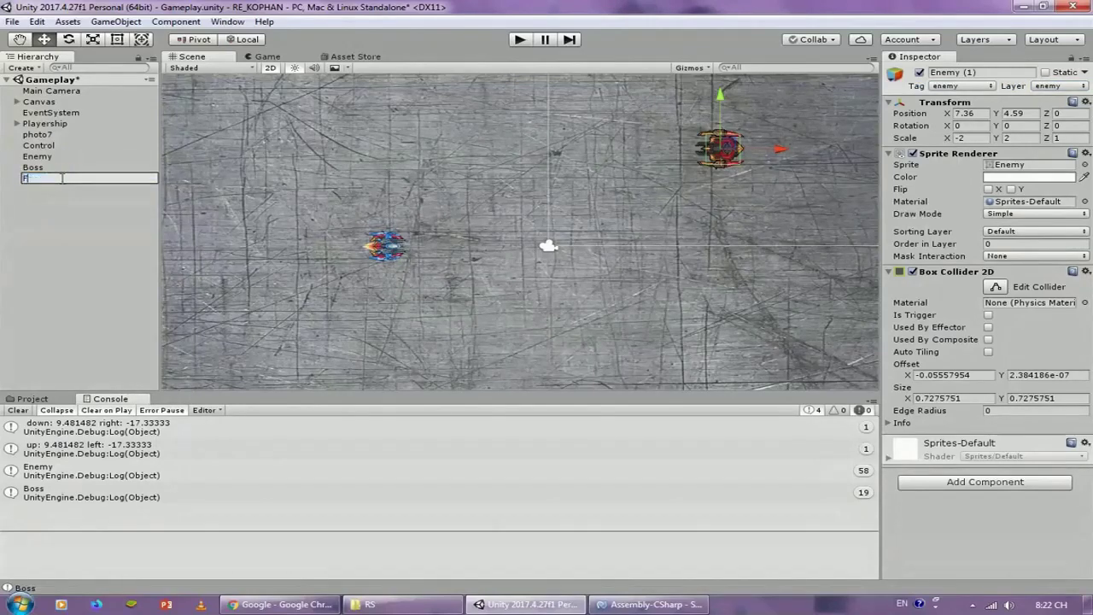
{"action": "type", "text": "riend"}
{"action": "type", "text": "s"}
{"action": "left_click", "coordinate": [47, 193]}
{"action": "left_click", "coordinate": [89, 179]}
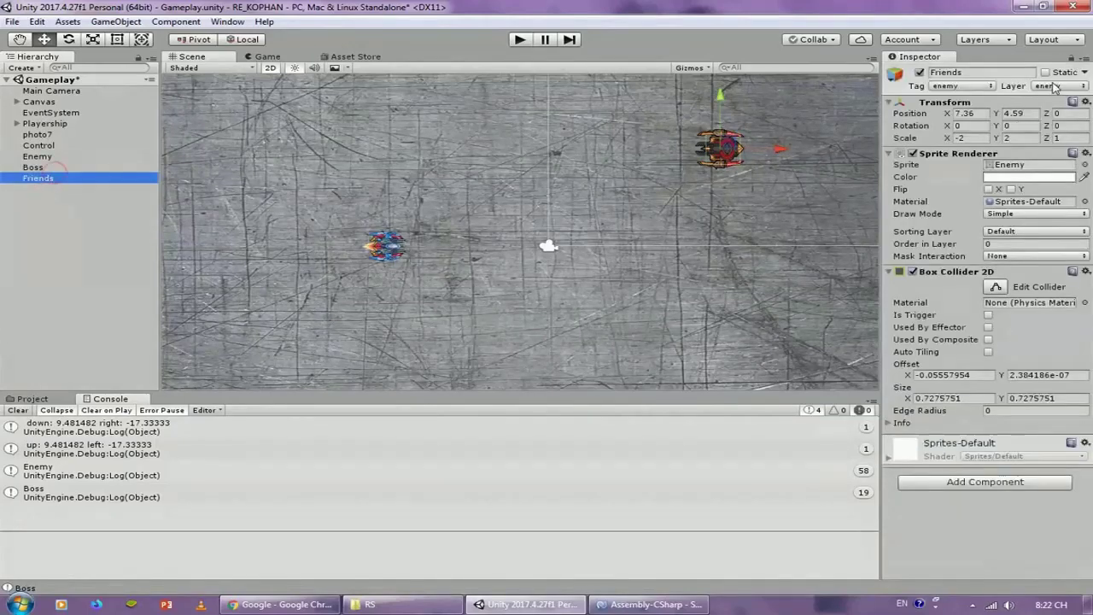
{"action": "left_click", "coordinate": [1057, 86]}
{"action": "left_click", "coordinate": [1040, 96]}
{"action": "left_click", "coordinate": [936, 86]}
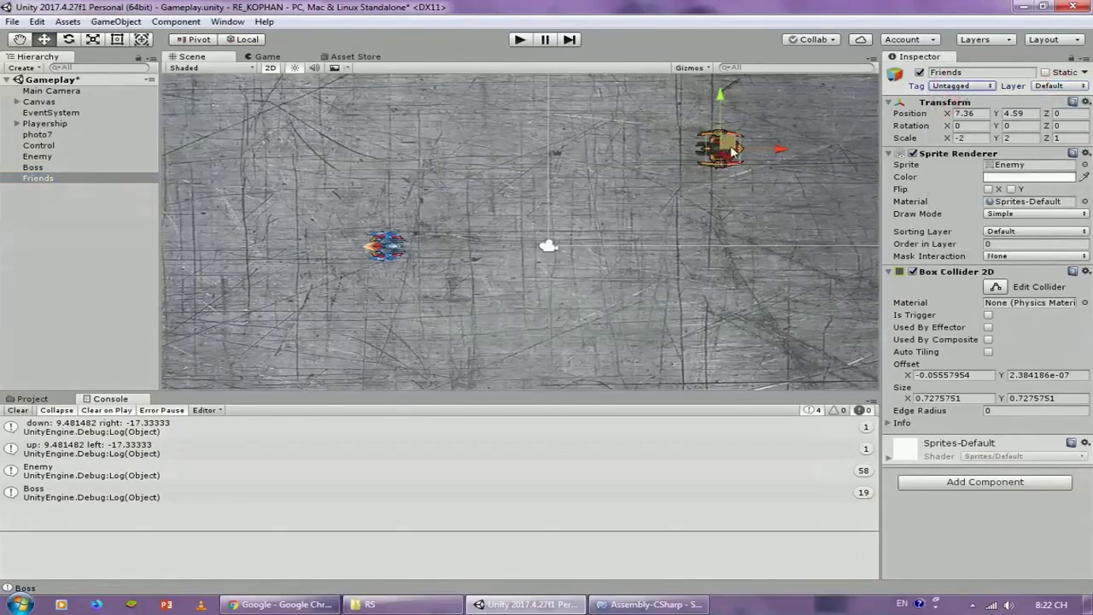
Step: Move Friends to the lower right and Boss to the middle right of the scene
{"action": "left_click_drag", "start_coordinate": [724, 155], "coordinate": [736, 345]}
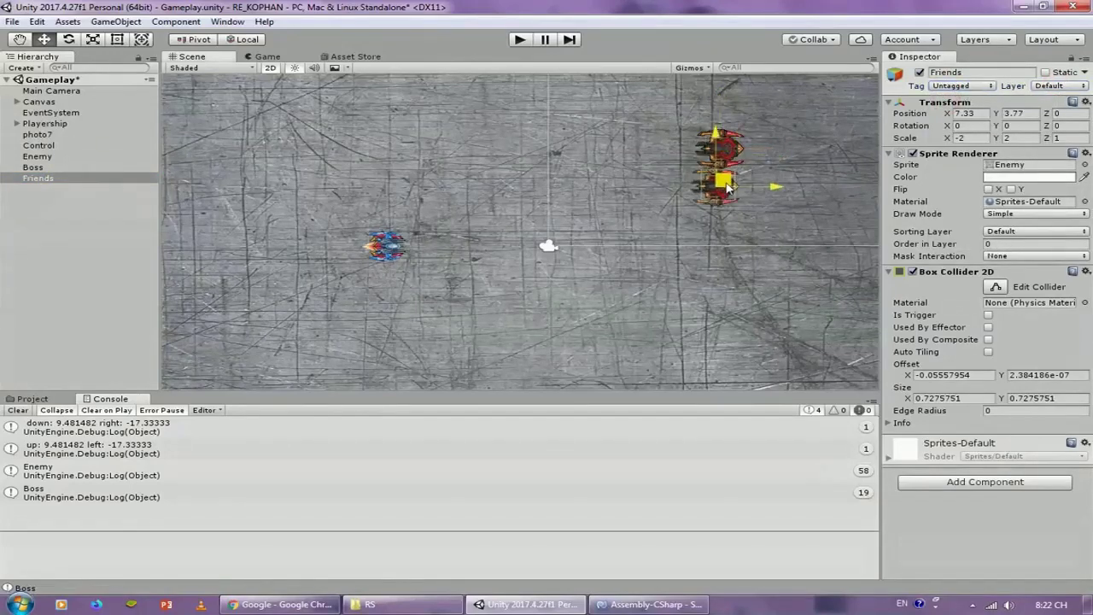
{"action": "left_click", "coordinate": [66, 169]}
{"action": "left_click_drag", "start_coordinate": [723, 150], "coordinate": [725, 246]}
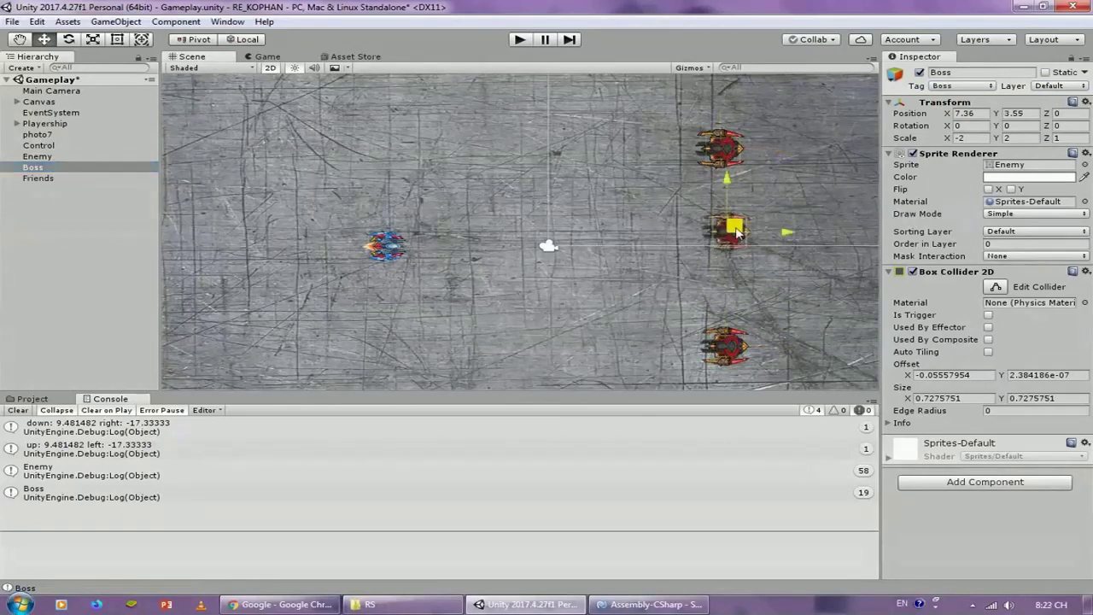
{"action": "left_click", "coordinate": [71, 158]}
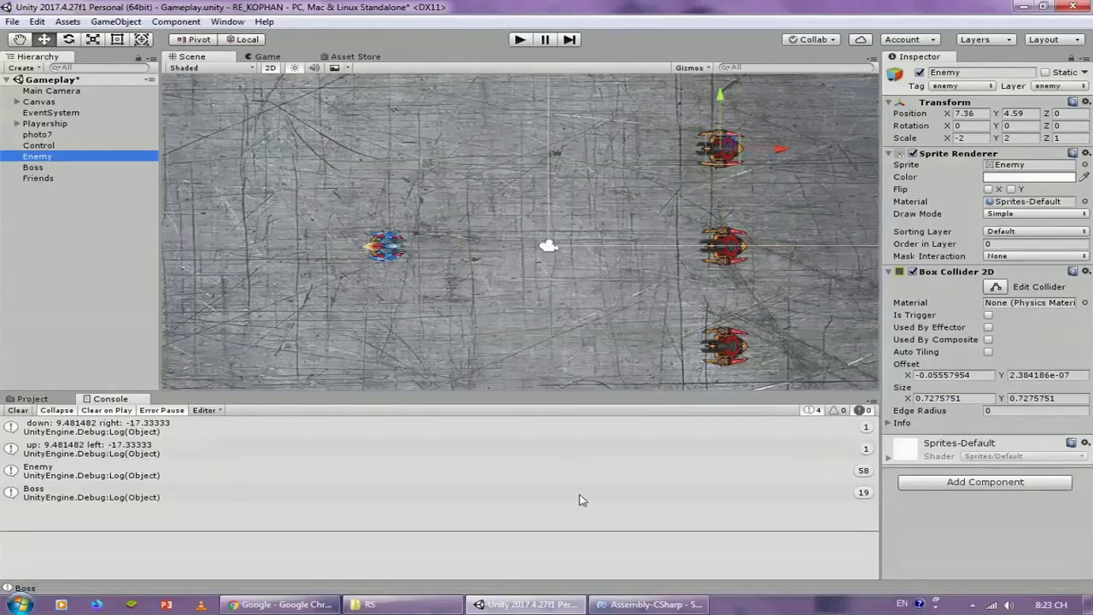
Step: Start a Play-mode test run to check scoring against the Enemy, Boss and Friends ships
{"action": "left_click", "coordinate": [521, 41]}
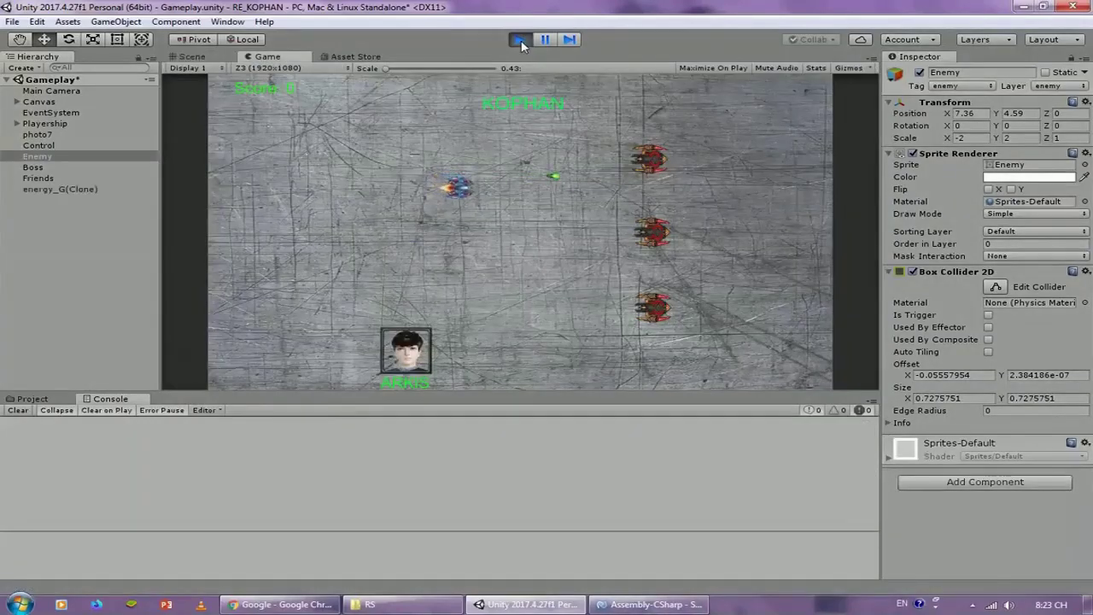